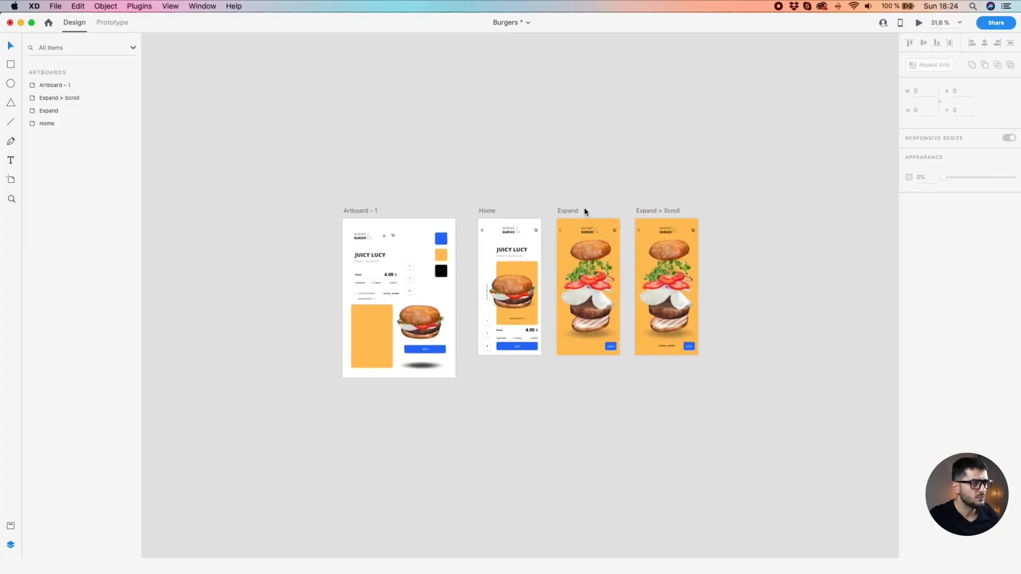
# Delete the Home, Expand and Expand > Scroll artboards, keeping only the Artboard – 1 asset board
pyautogui.scroll(5, 501, 202)
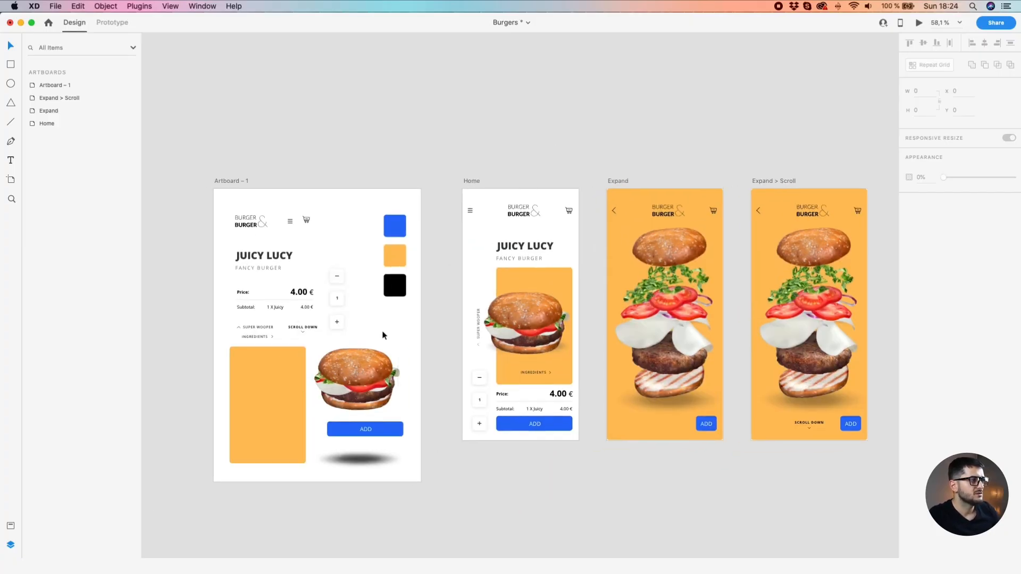
pyautogui.scroll(2, 224, 326)
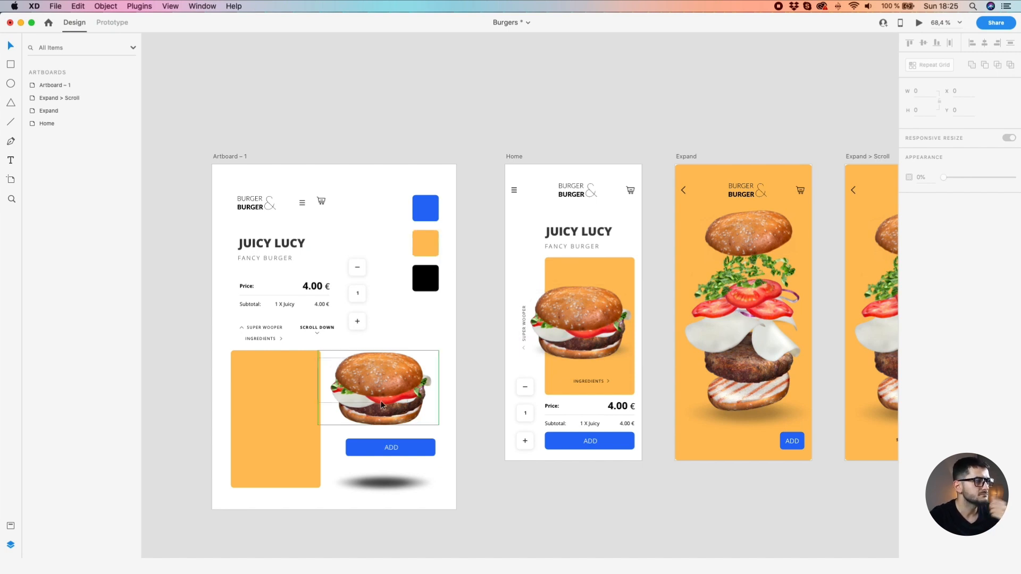
pyautogui.press('super+minus')
pyautogui.moveTo(465, 182); pyautogui.dragTo(756, 402)
pyautogui.press('BackSpace')
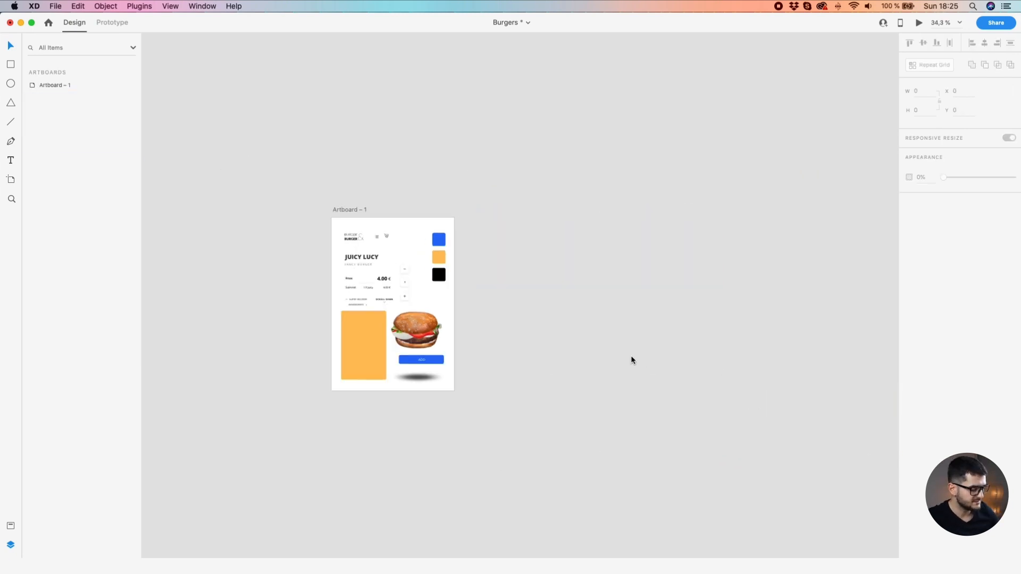
# Create an iPhone X/XS artboard beside Artboard – 1 and turn on its square grid
pyautogui.press('super+plus')
pyautogui.press('space')
pyautogui.moveTo(459, 311); pyautogui.dragTo(505, 314)
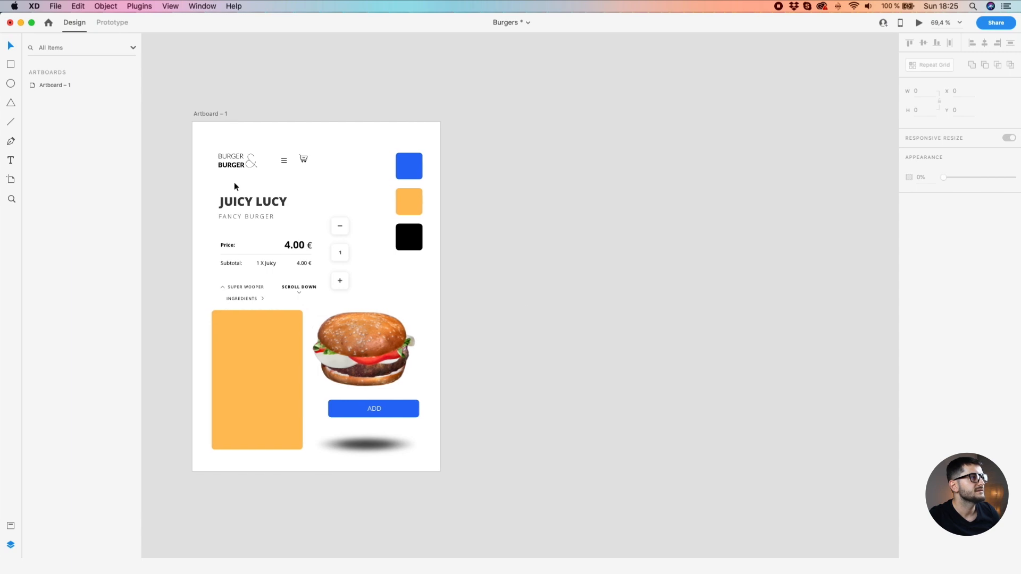
pyautogui.click(15, 179)
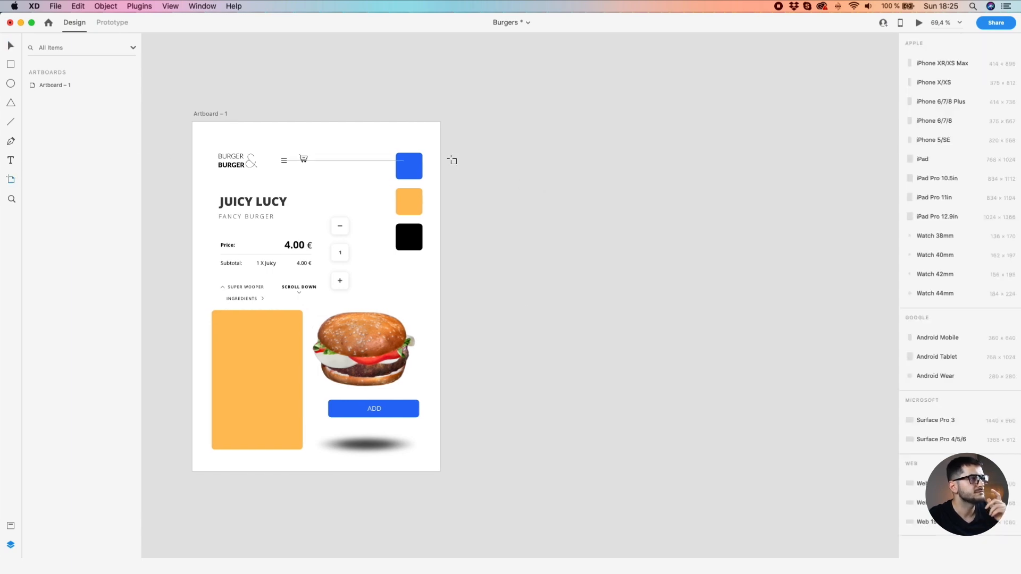
pyautogui.click(463, 122)
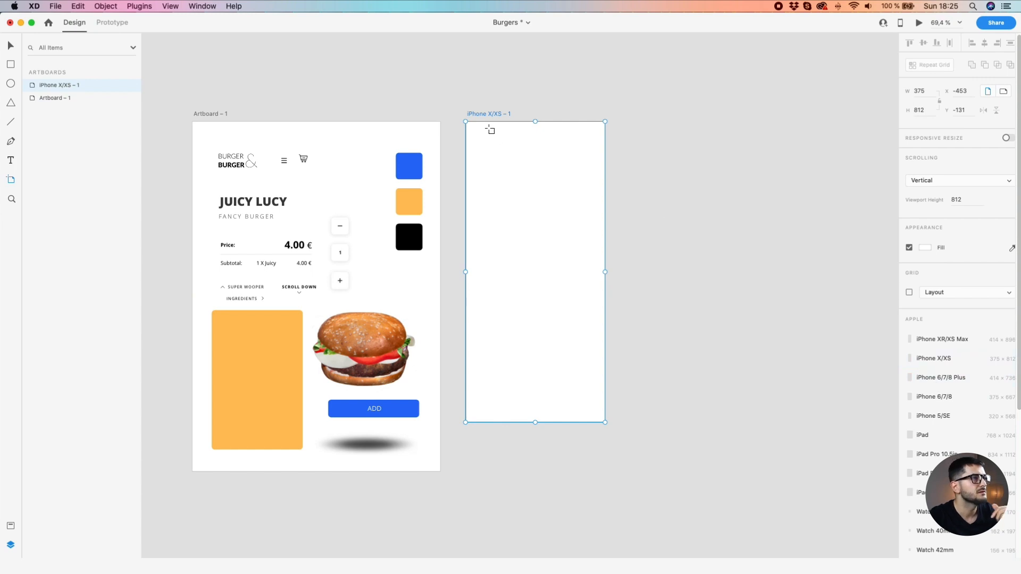
pyautogui.click(964, 292)
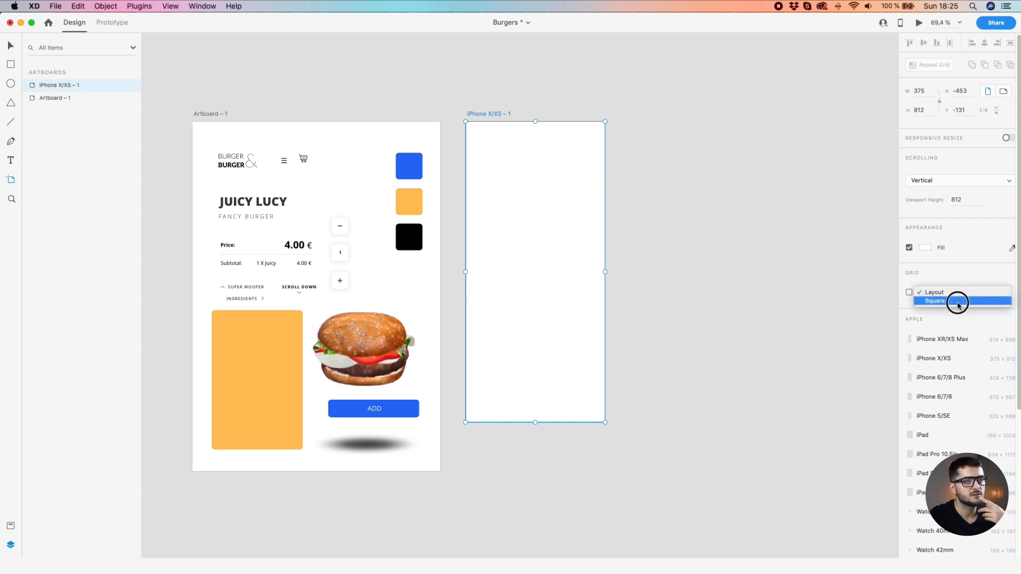
pyautogui.click(957, 299)
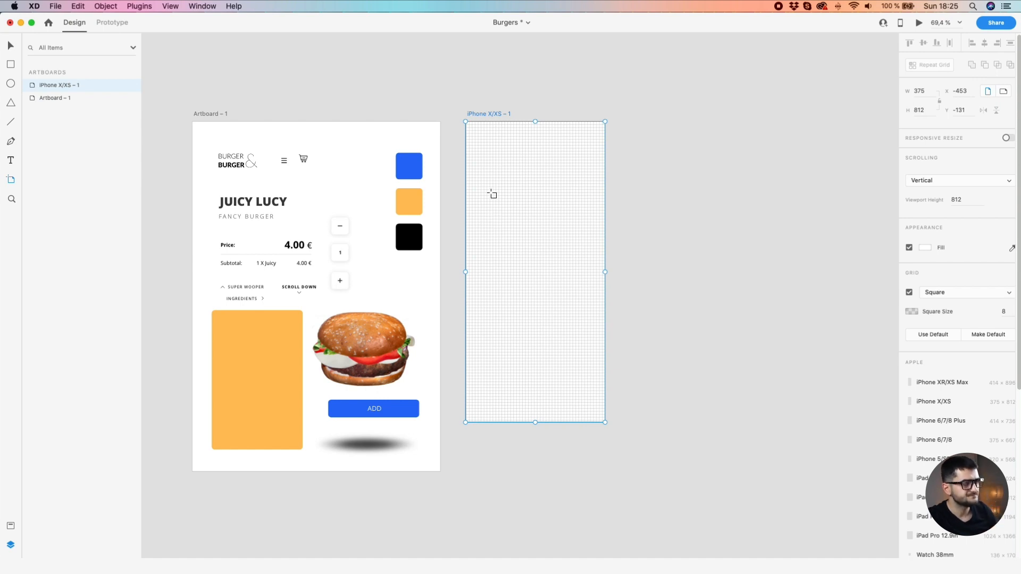
# Copy the BURGER & BURGER logo from Artboard – 1 to the upper centre of the iPhone artboard
pyautogui.scroll(5, 492, 194)
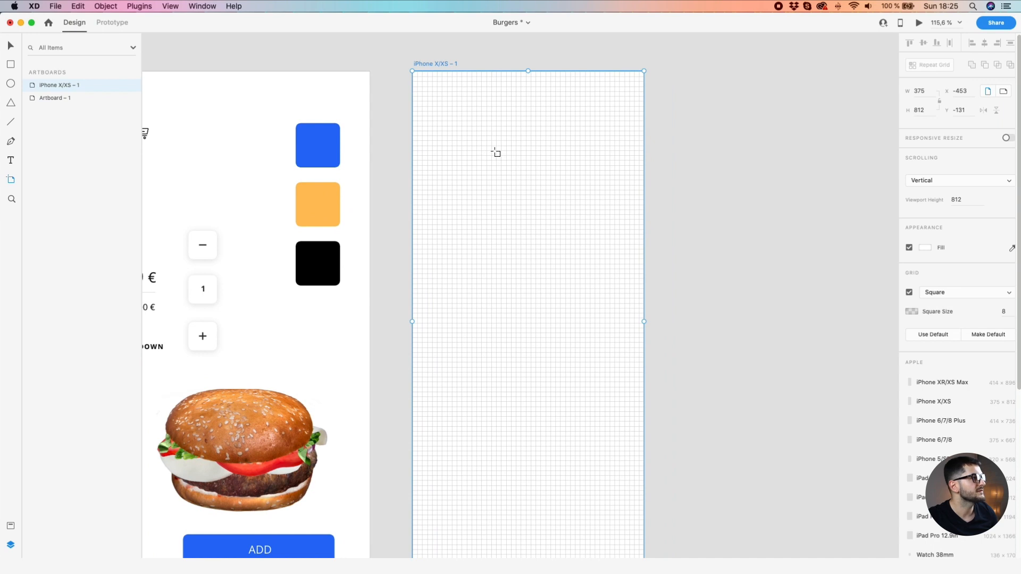
pyautogui.scroll(-3, 257, 126)
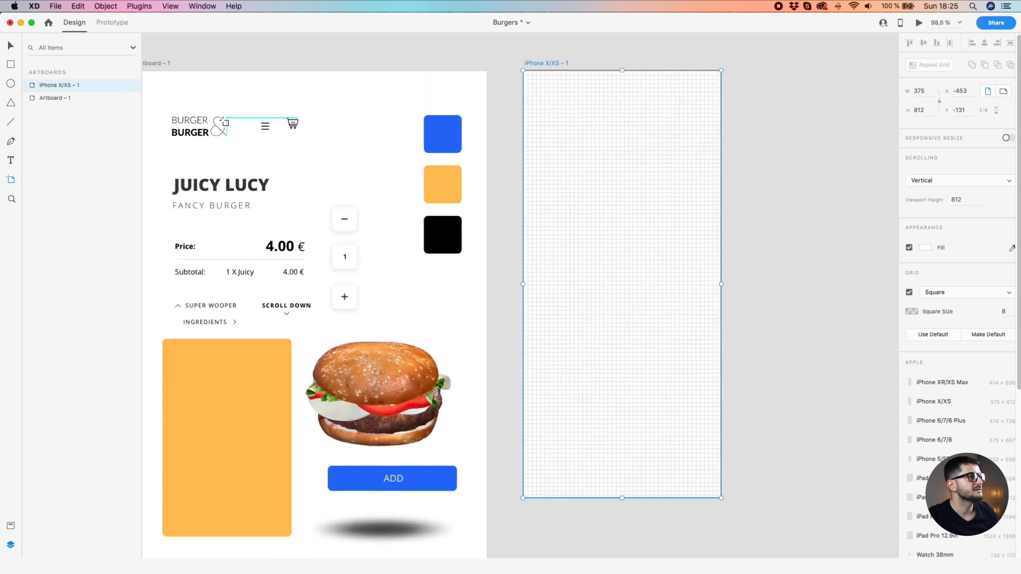
pyautogui.press('v')
pyautogui.click(191, 126)
pyautogui.moveTo(197, 136); pyautogui.dragTo(620, 113)
pyautogui.click(566, 155)
pyautogui.moveTo(554, 160); pyautogui.dragTo(621, 163)
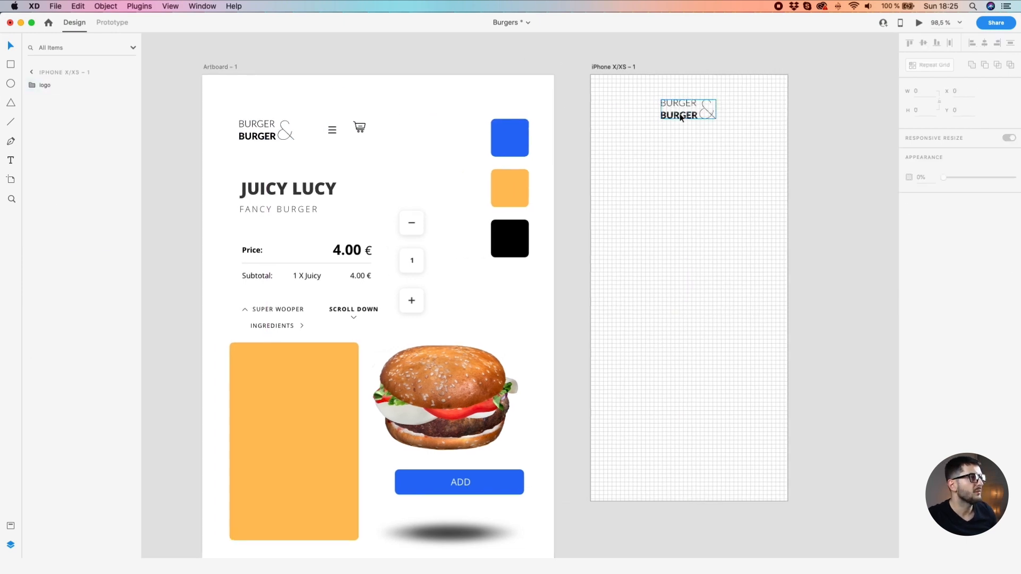
# Copy the menu icon to the left of the logo on the iPhone artboard and the cart icon to its right
pyautogui.click(332, 130)
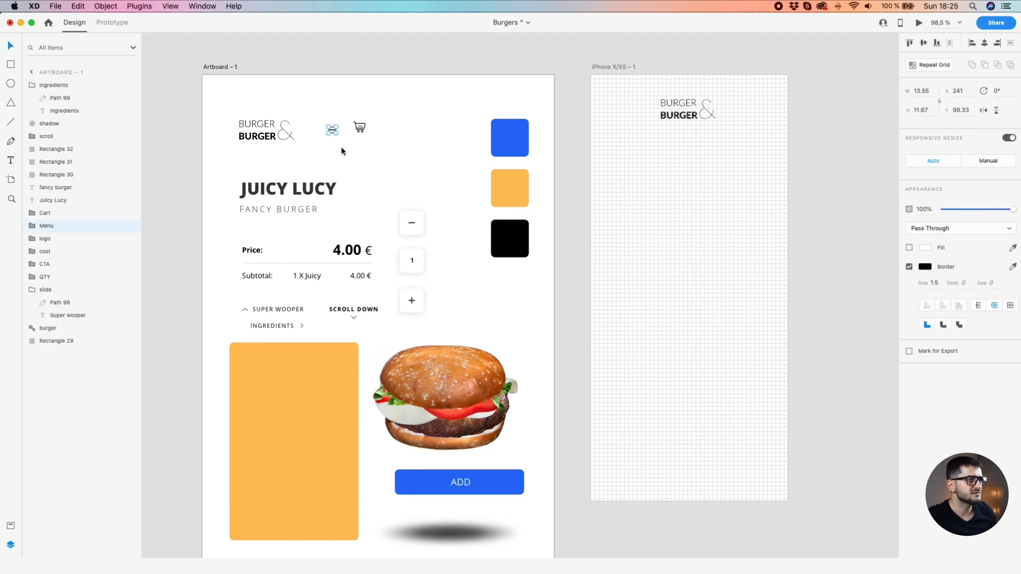
pyautogui.scroll(2, 342, 151)
pyautogui.moveTo(331, 128); pyautogui.dragTo(655, 99)
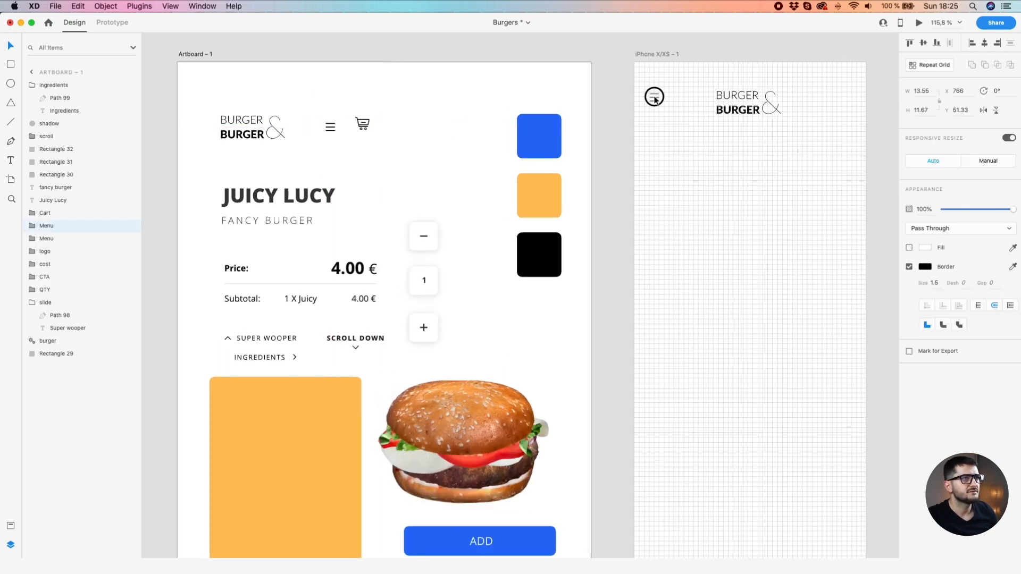
pyautogui.click(454, 88)
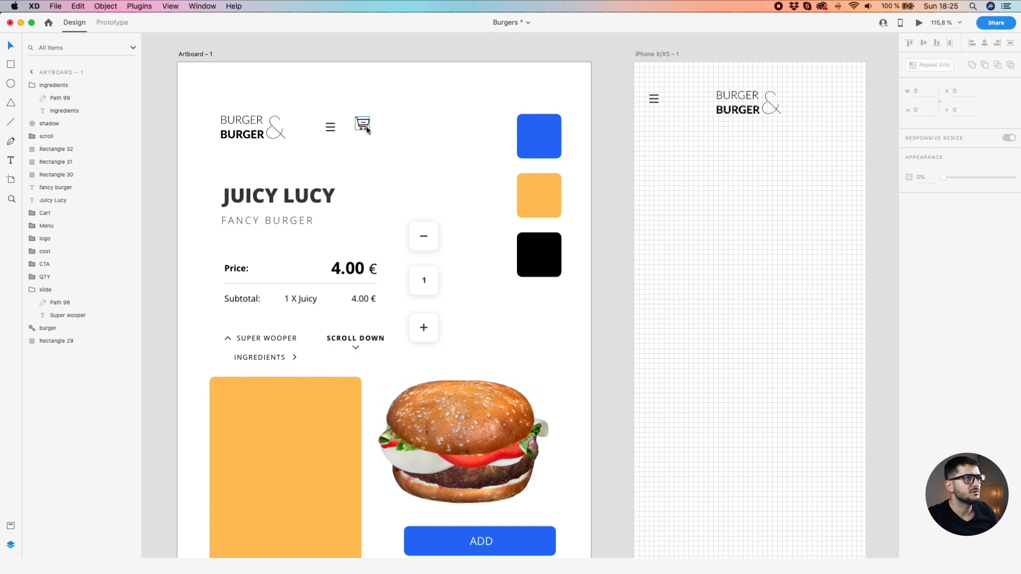
pyautogui.moveTo(365, 129); pyautogui.dragTo(842, 106)
# Copy the JUICY LUCY and FANCY BURGER texts together to below the logo on the iPhone artboard
pyautogui.click(311, 203)
pyautogui.keyDown('shift'); pyautogui.click(291, 220); pyautogui.keyUp('shift')
pyautogui.moveTo(292, 220); pyautogui.dragTo(742, 229)
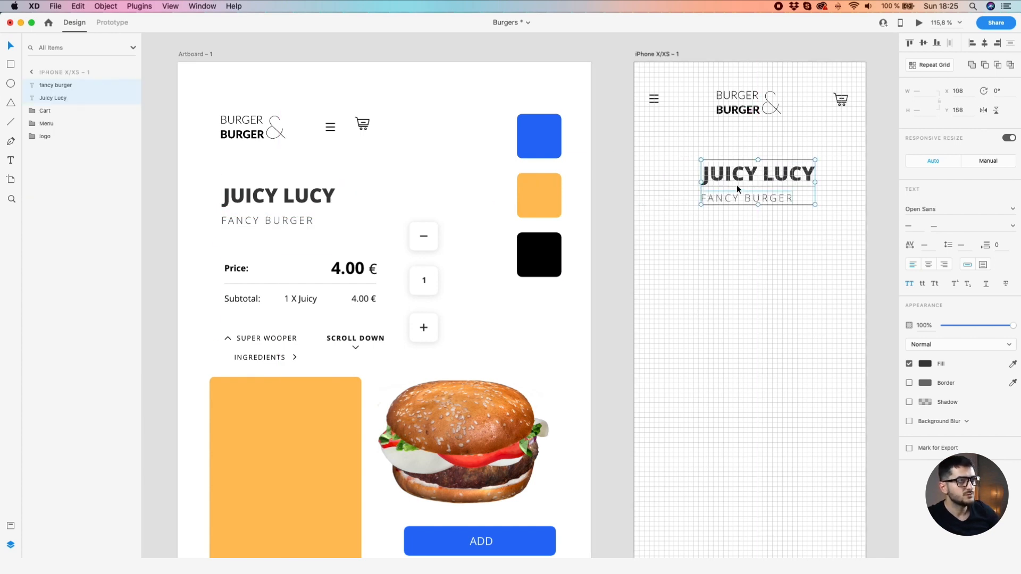
# Group the copied JUICY LUCY and FANCY BURGER texts and name the group title
pyautogui.press('super+g')
pyautogui.doubleClick(57, 85)
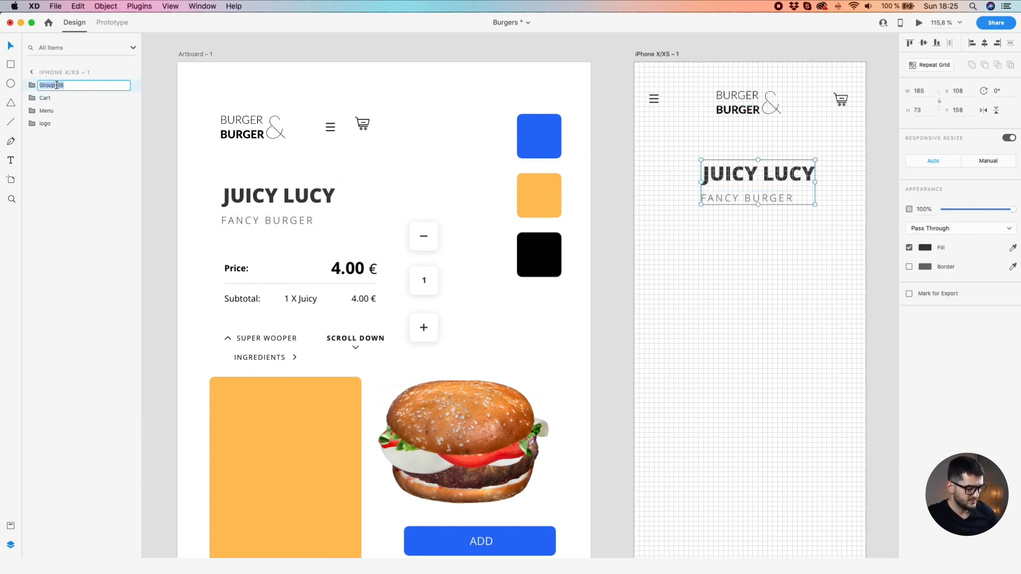
pyautogui.write('title')
pyautogui.press('Return')
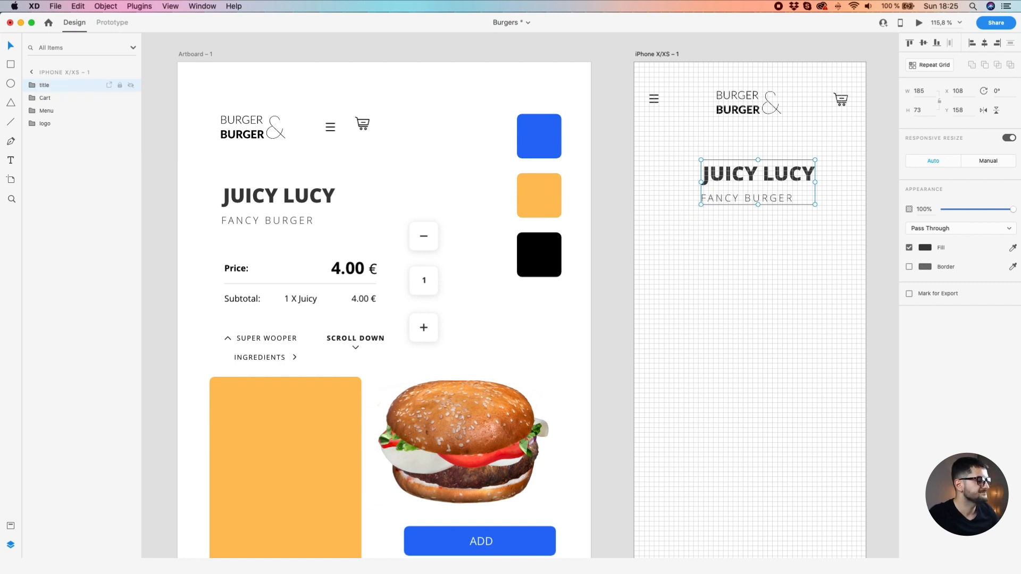
pyautogui.click(740, 304)
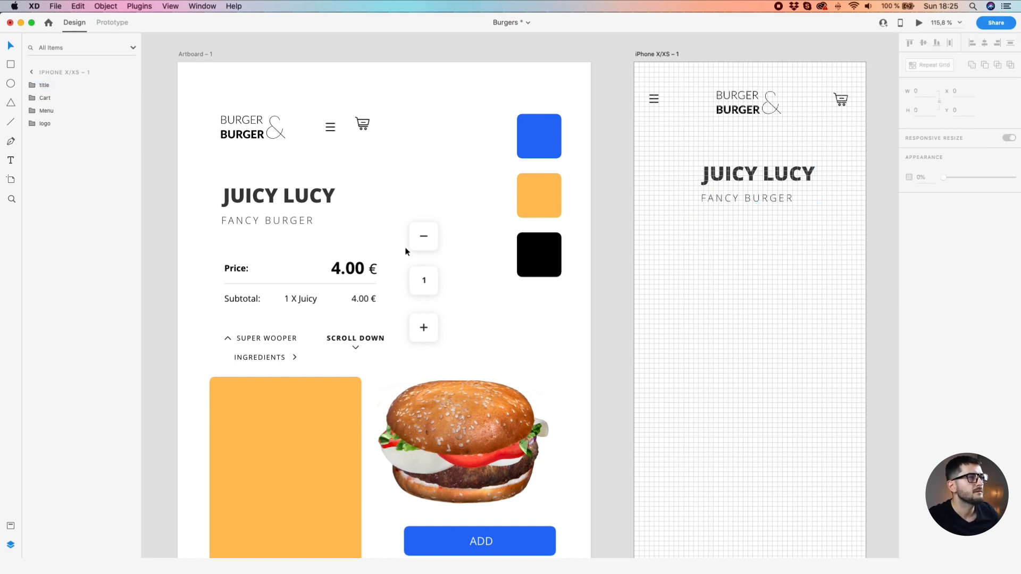
# Copy the SUPER WOOPER label to the iPhone artboard's left edge, rotated to read vertically upward
pyautogui.scroll(-2, 449, 244)
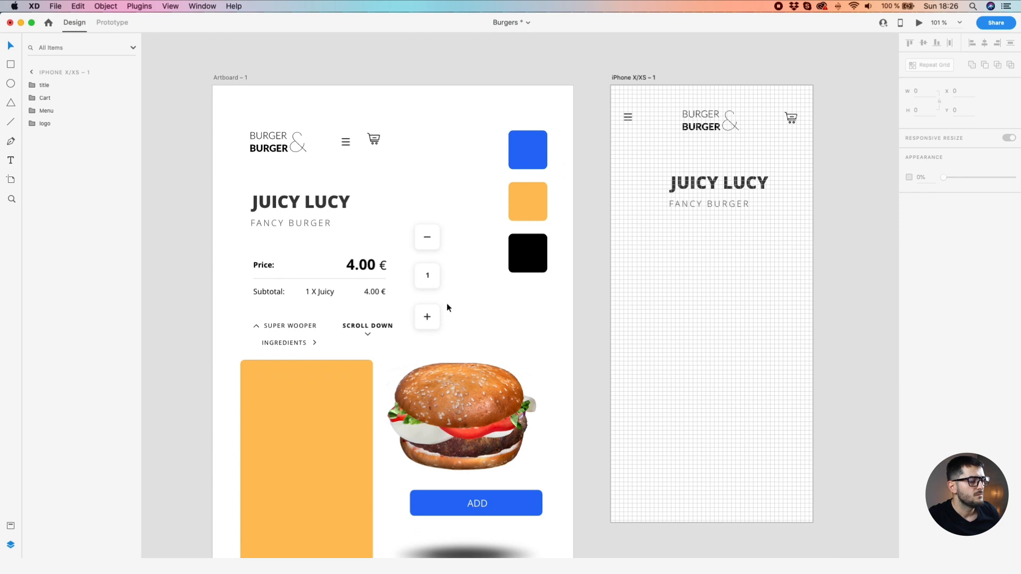
pyautogui.moveTo(295, 327); pyautogui.dragTo(627, 287)
pyautogui.click(636, 254)
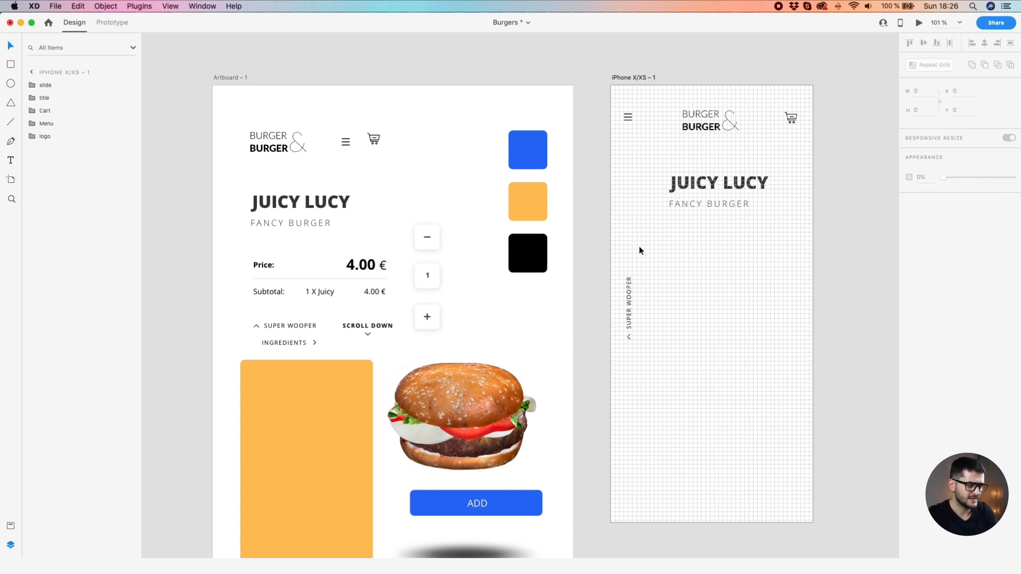
pyautogui.scroll(-1, 641, 251)
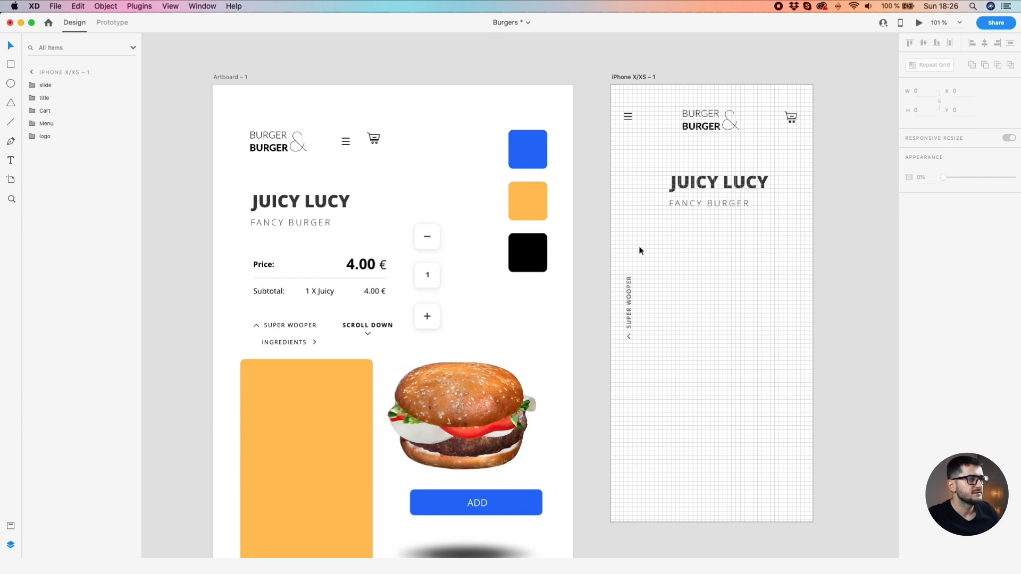
# Copy the quantity controls to the iPhone artboard's lower left corner and the price and subtotal block beside them
pyautogui.moveTo(693, 347); pyautogui.dragTo(649, 287)
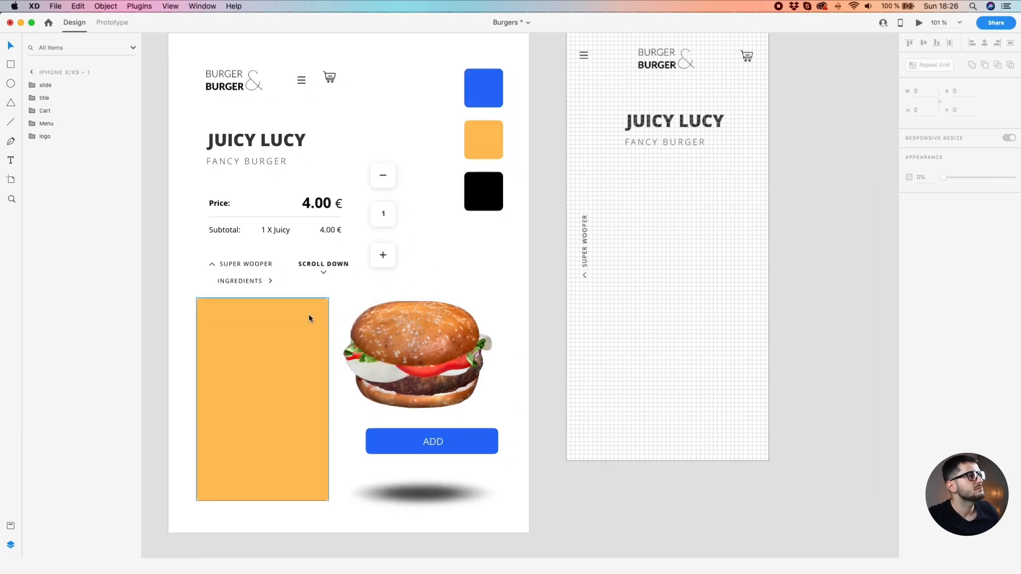
pyautogui.moveTo(380, 186); pyautogui.dragTo(592, 356)
pyautogui.moveTo(221, 214); pyautogui.dragTo(629, 388)
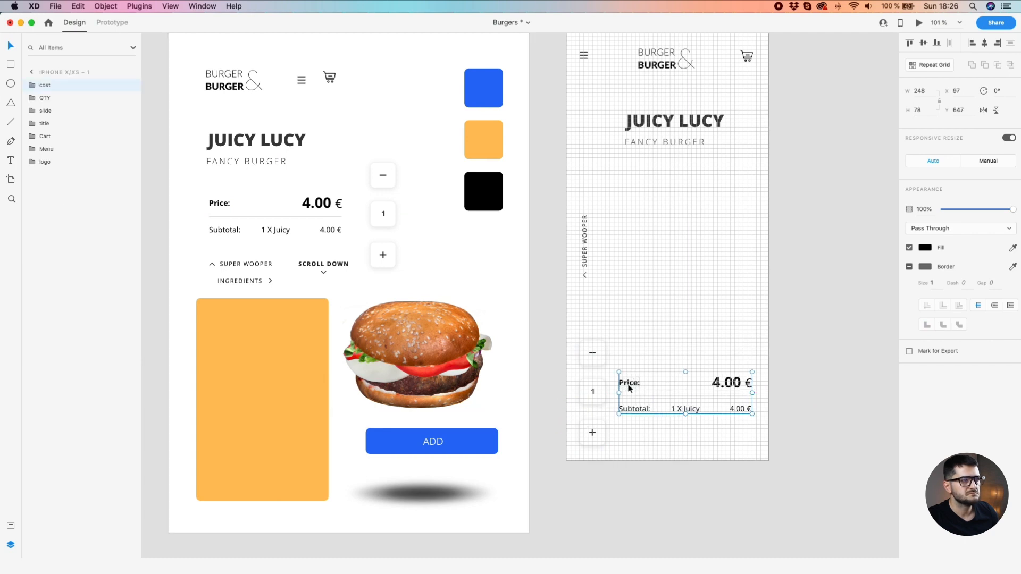
pyautogui.click(639, 364)
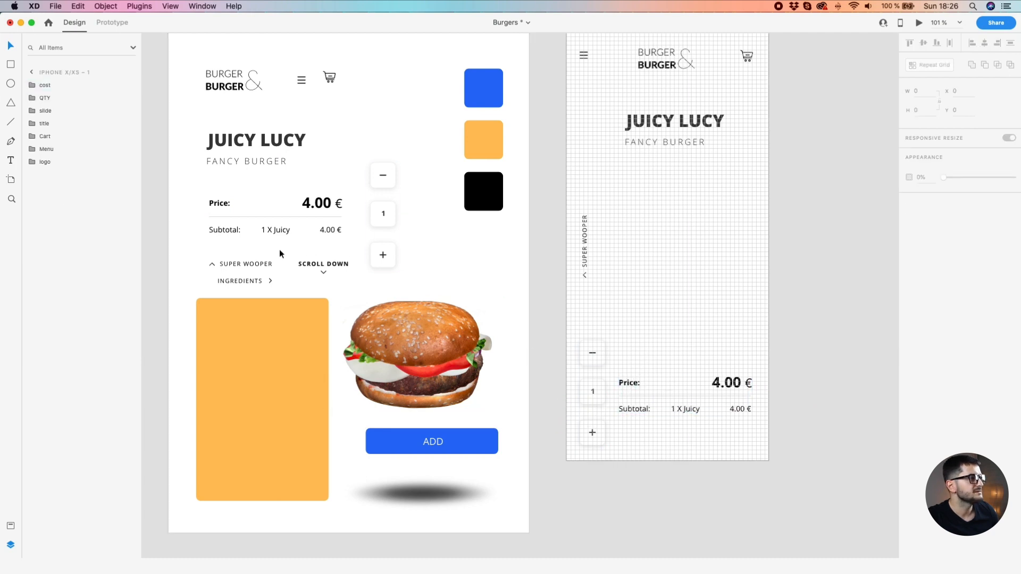
# Place copies of the orange rectangle above the price block and the ADD button below it, shifting the price block down slightly to fit
pyautogui.moveTo(294, 346); pyautogui.dragTo(710, 208)
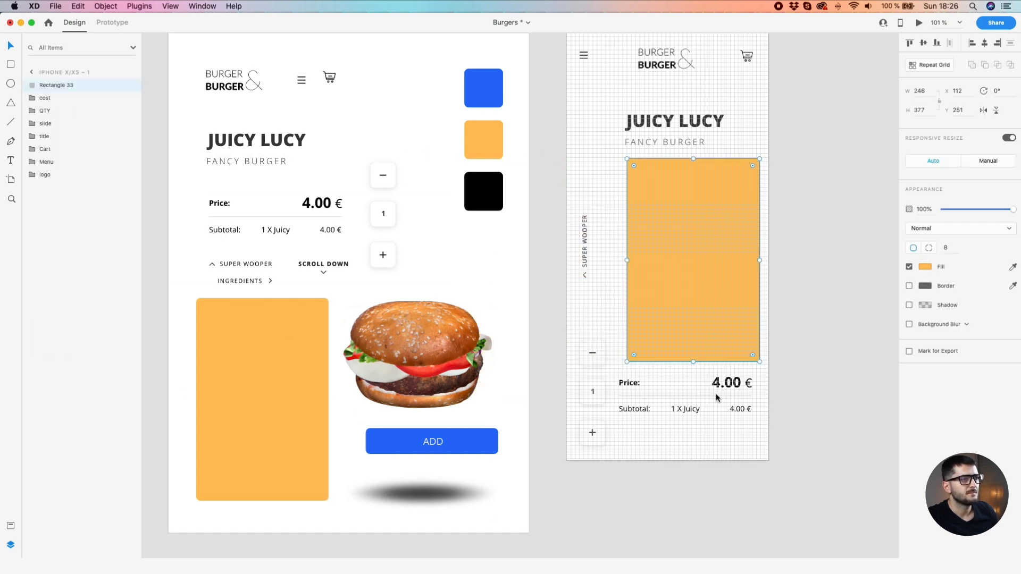
pyautogui.click(736, 391)
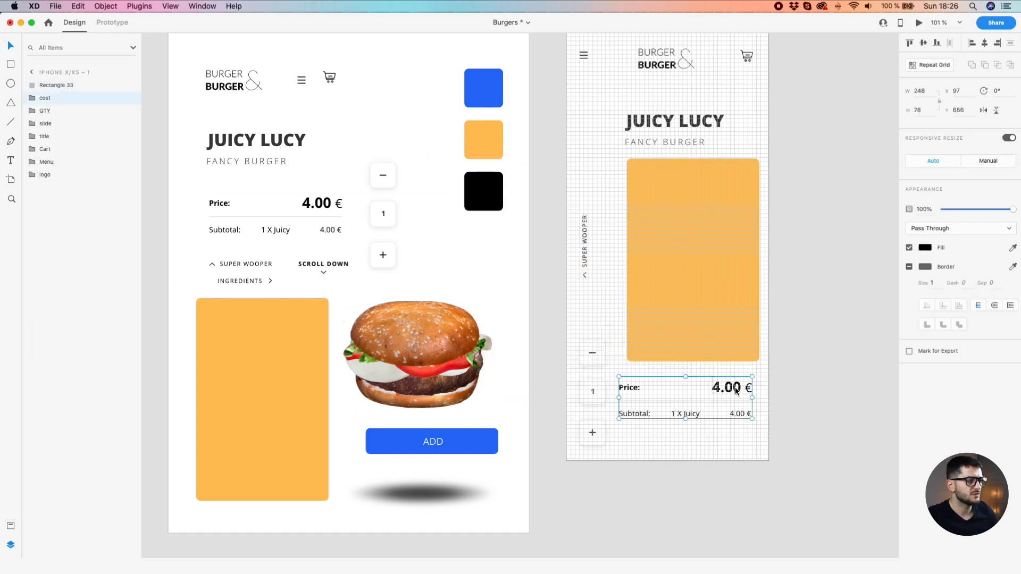
pyautogui.moveTo(464, 444); pyautogui.dragTo(721, 442)
pyautogui.click(659, 512)
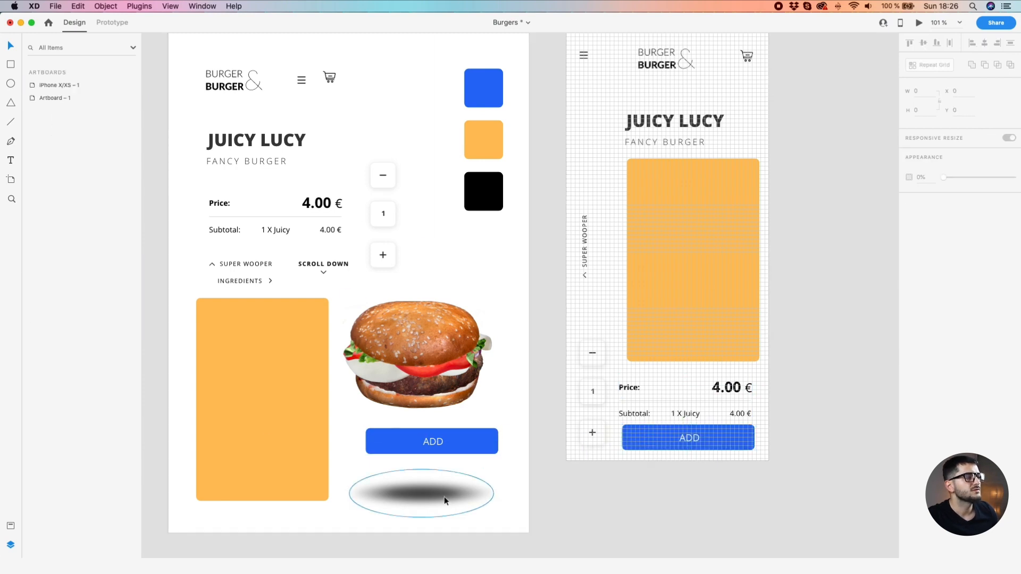
# Copy the shadow and the burger image onto the orange rectangle, with the burger above its shadow
pyautogui.moveTo(436, 499); pyautogui.dragTo(699, 320)
pyautogui.moveTo(461, 355); pyautogui.dragTo(677, 254)
pyautogui.scroll(1, 540, 250)
pyautogui.click(538, 254)
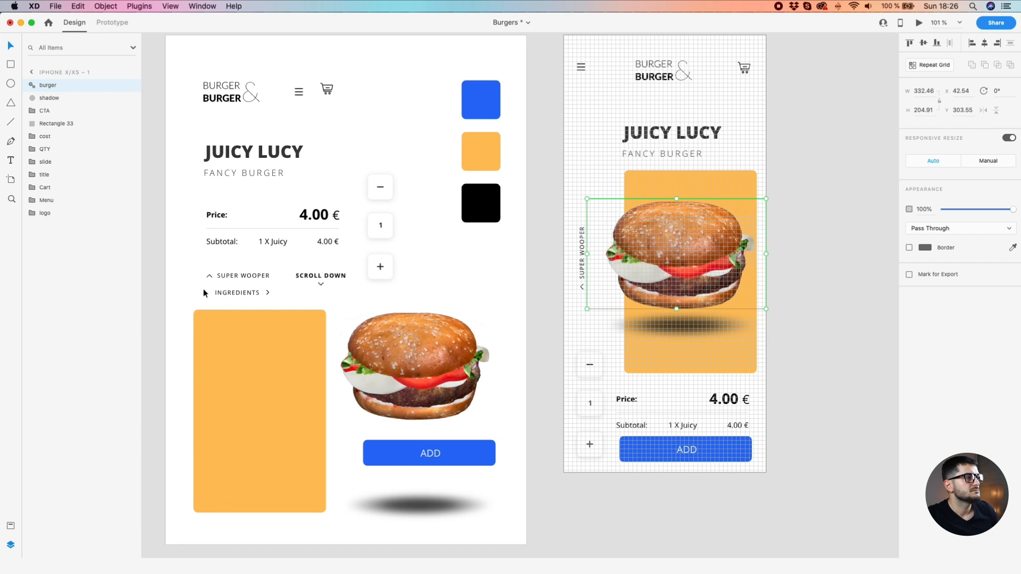
# Copy the INGREDIENTS label with its arrow onto the orange rectangle, beneath the burger's shadow
pyautogui.click(244, 281)
pyautogui.moveTo(240, 292); pyautogui.dragTo(677, 353)
pyautogui.scroll(3, 677, 353)
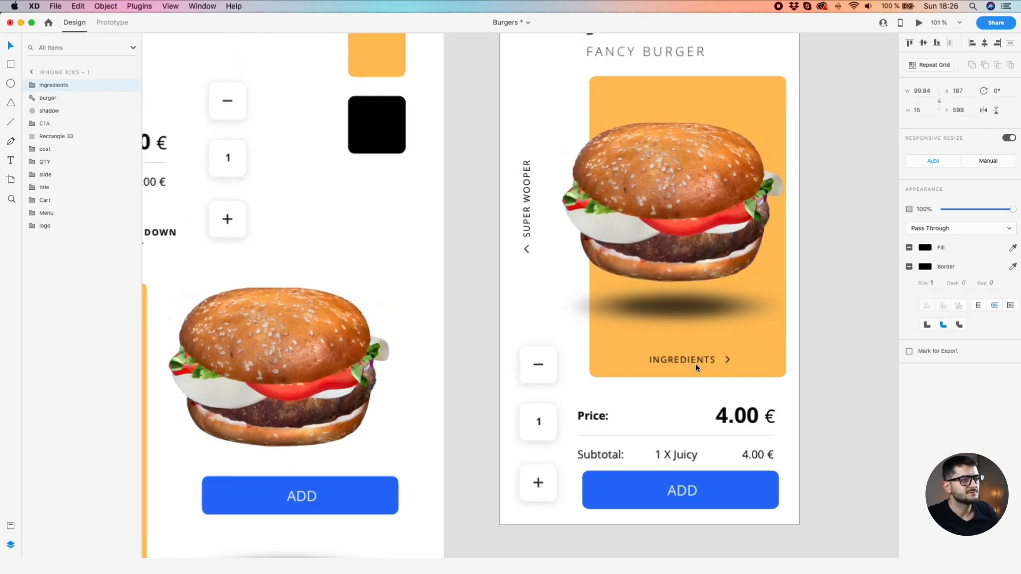
pyautogui.scroll(-3, 693, 363)
pyautogui.click(780, 338)
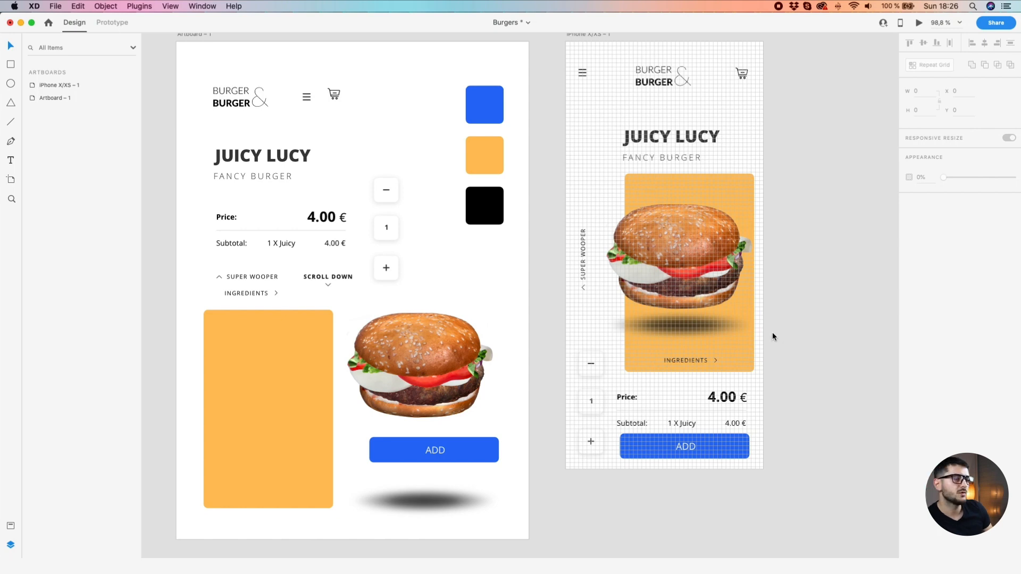
# Change the fill of the JUICY LUCY text on the iPhone artboard to black
pyautogui.scroll(5, 664, 141)
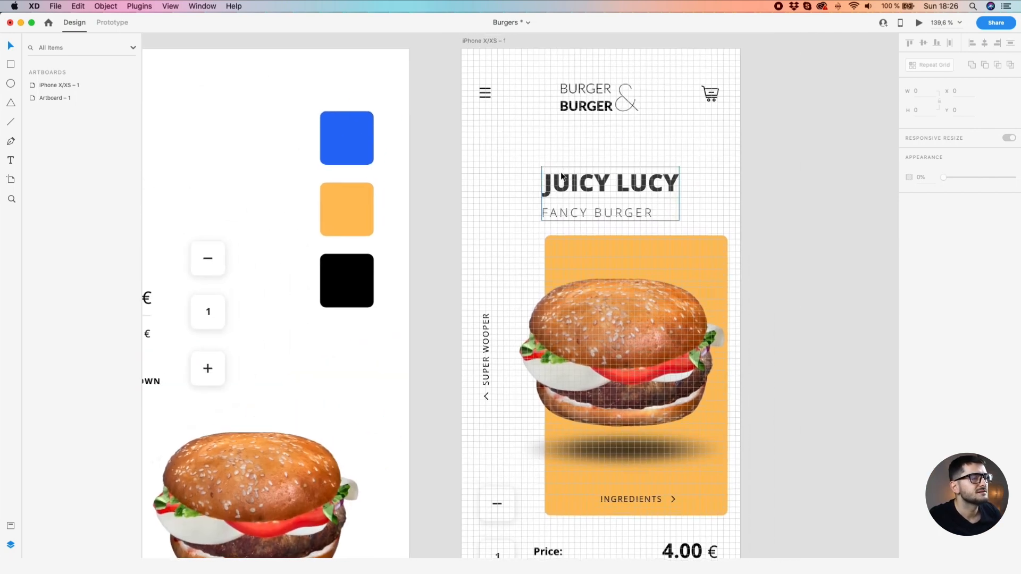
pyautogui.click(562, 177)
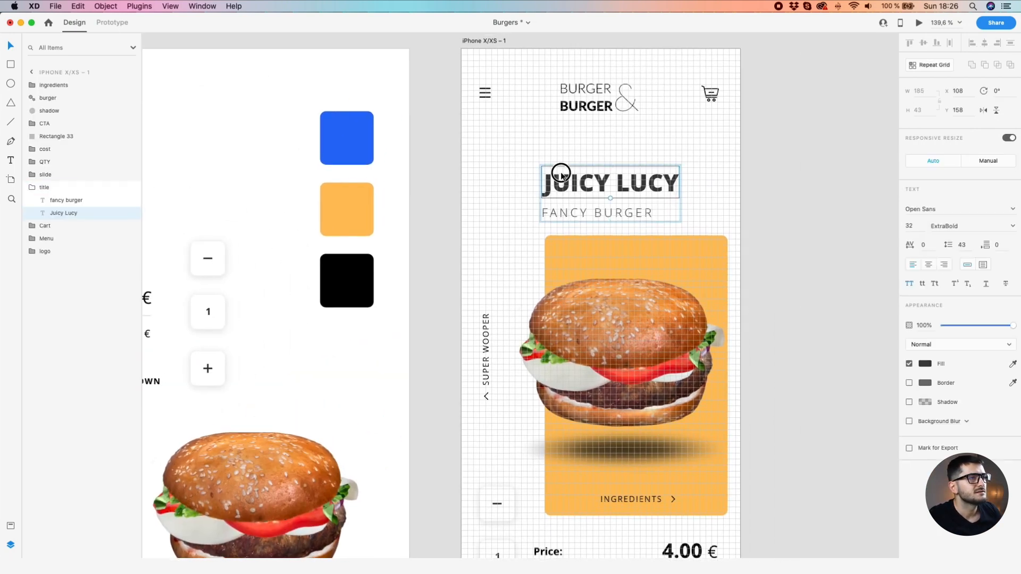
pyautogui.click(925, 363)
pyautogui.click(755, 231)
pyautogui.scroll(-4, 682, 213)
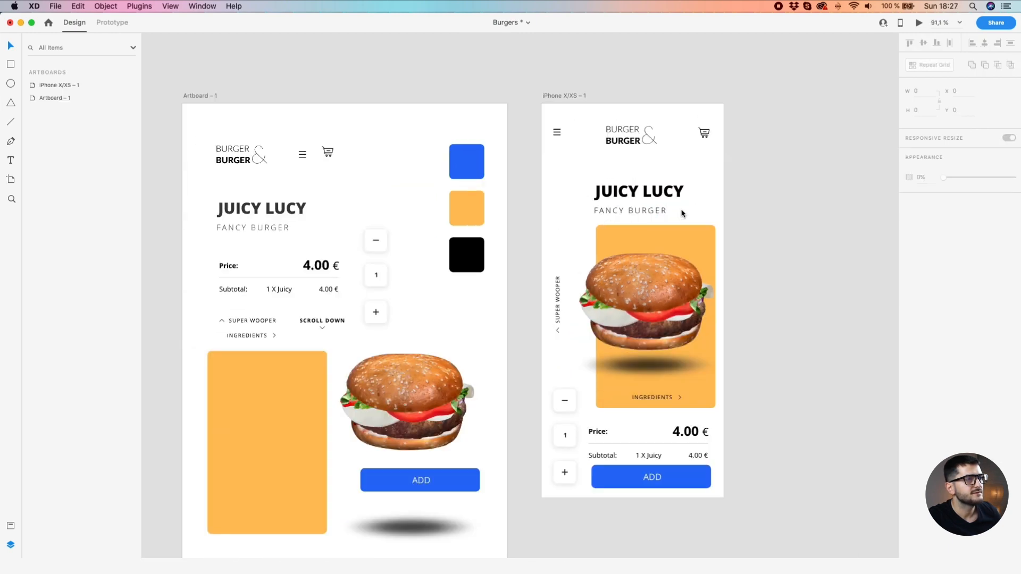
# Position the menu icon on the iPhone artboard at X 24 and Y 53
pyautogui.scroll(10, 555, 128)
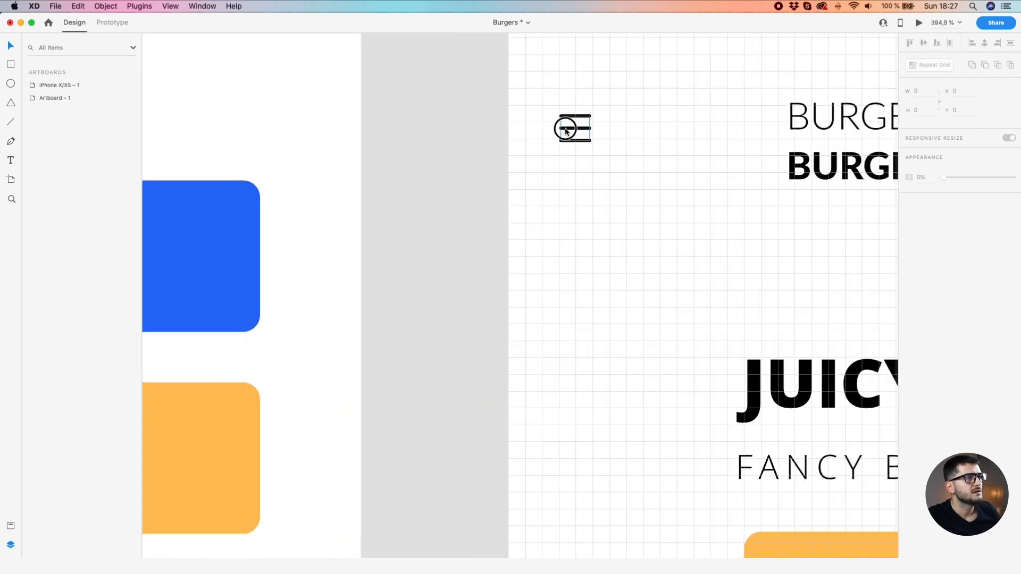
pyautogui.click(565, 131)
pyautogui.click(963, 110)
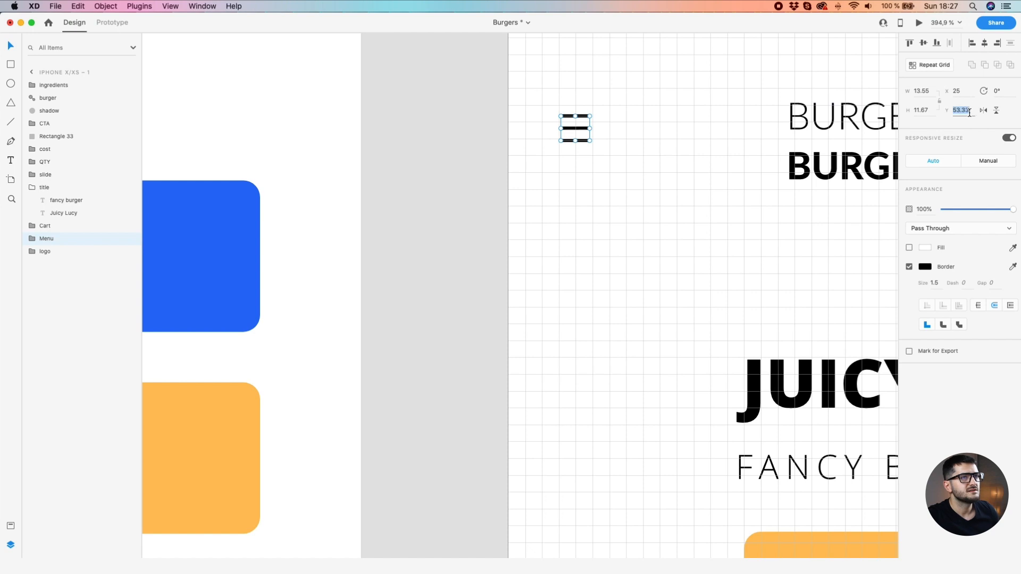
pyautogui.press('BackSpace')
pyautogui.press('Return')
pyautogui.press('alt')
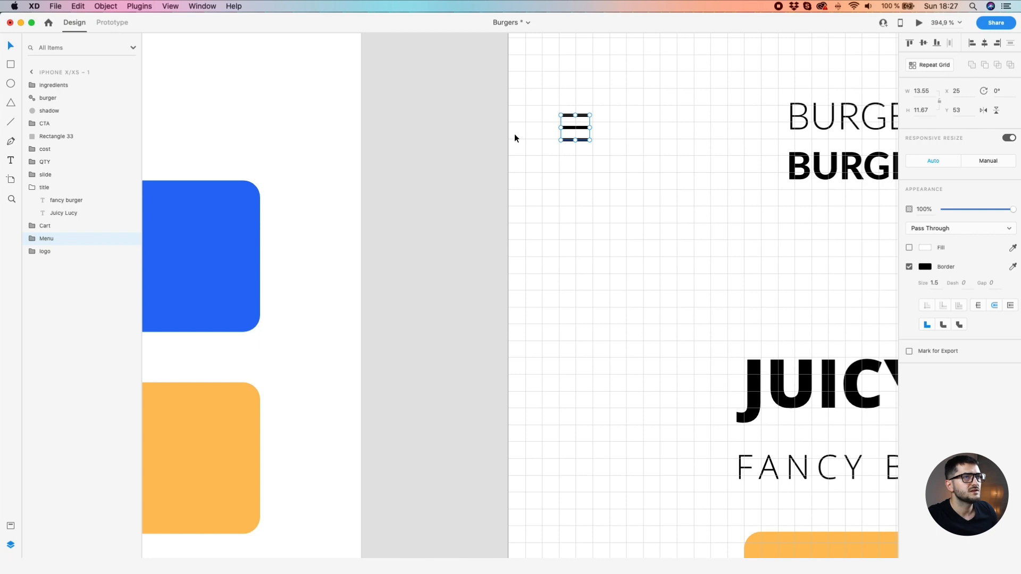
pyautogui.press('Left')
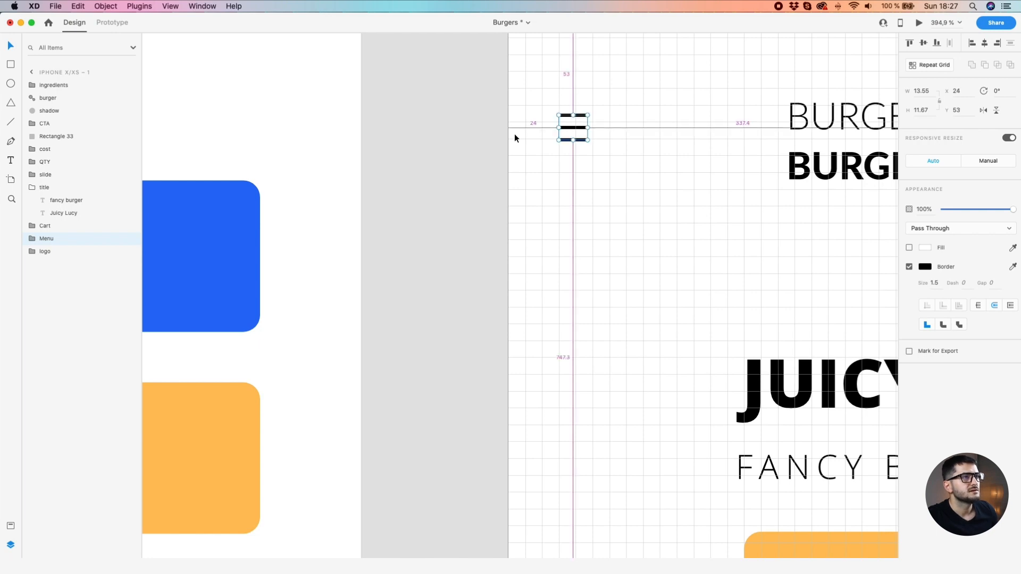
# Shift the cart icon horizontally to X 327.8, leaving a 24 px margin to the artboard's right edge
pyautogui.scroll(-5, 515, 138)
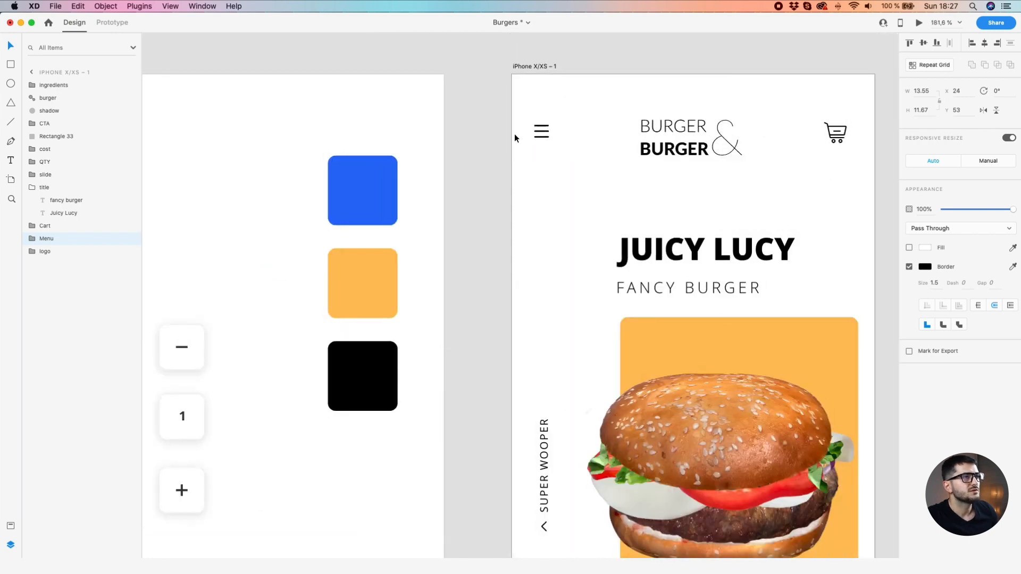
pyautogui.moveTo(655, 150); pyautogui.dragTo(471, 139)
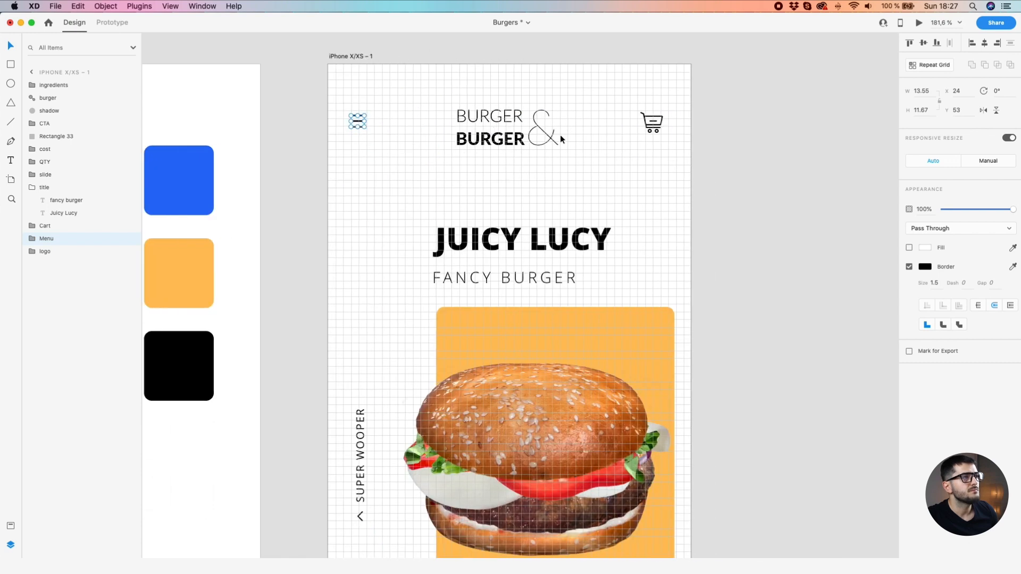
pyautogui.press('alt')
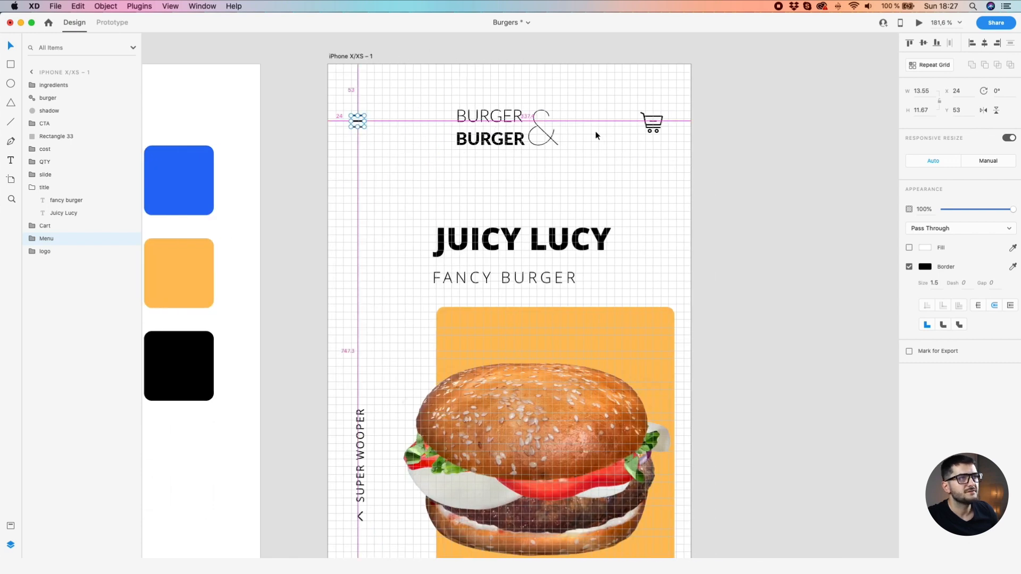
pyautogui.scroll(5, 594, 131)
pyautogui.click(710, 133)
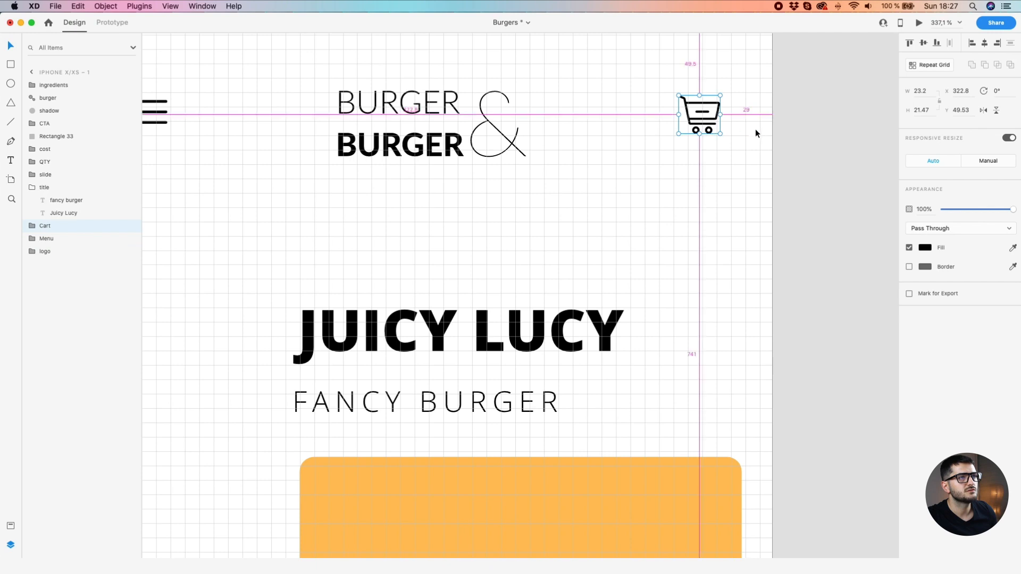
pyautogui.press('Right')
pyautogui.press('Right')
pyautogui.press('Right')
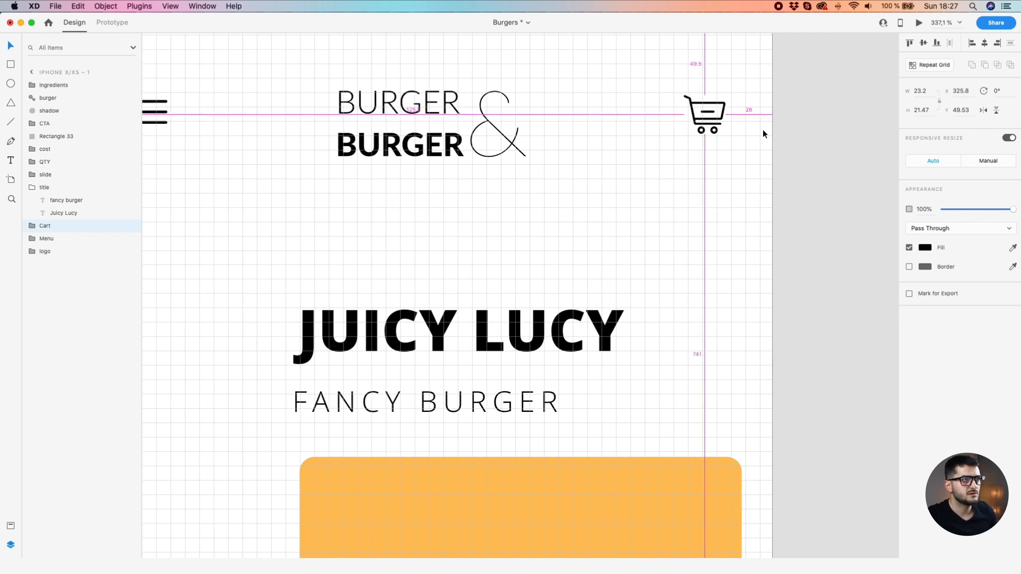
pyautogui.press('Right')
pyautogui.press('Right')
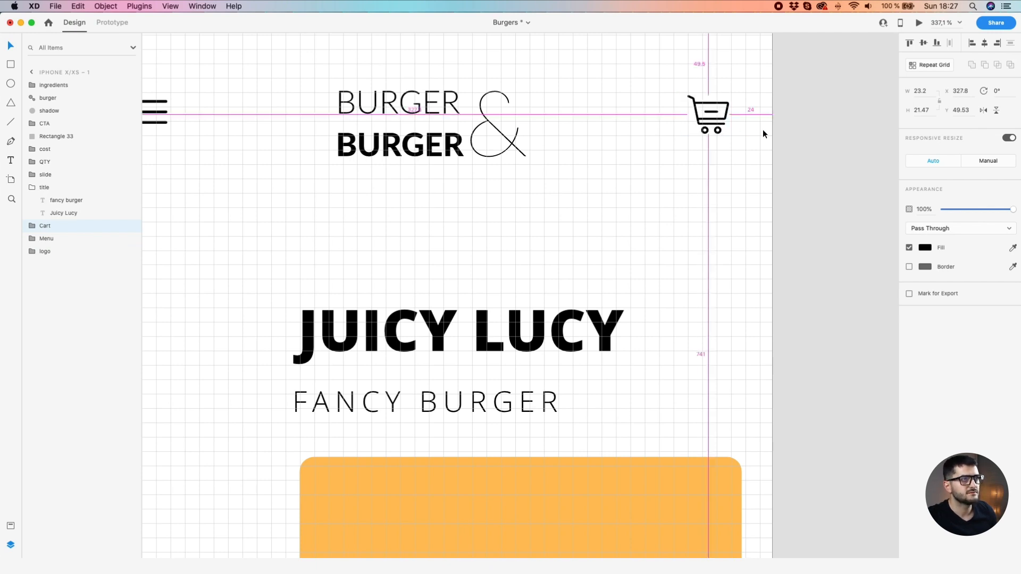
# Align the tops of the logo, menu icon and cart icon, and move all three down to Y 48
pyautogui.scroll(-5, 762, 134)
pyautogui.click(608, 143)
pyautogui.keyDown('shift'); pyautogui.click(457, 127); pyautogui.keyUp('shift')
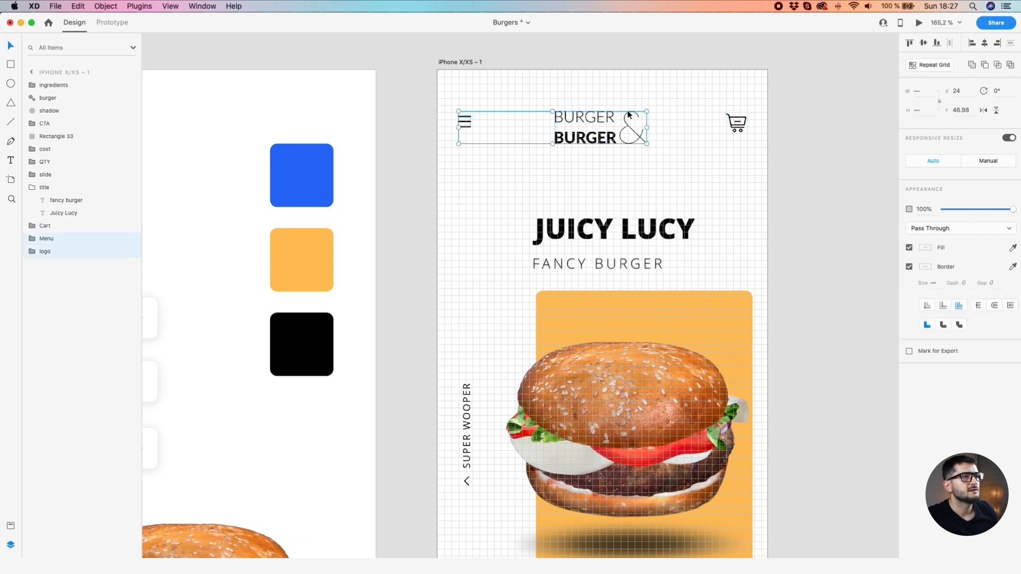
pyautogui.keyDown('shift'); pyautogui.click(731, 121); pyautogui.keyUp('shift')
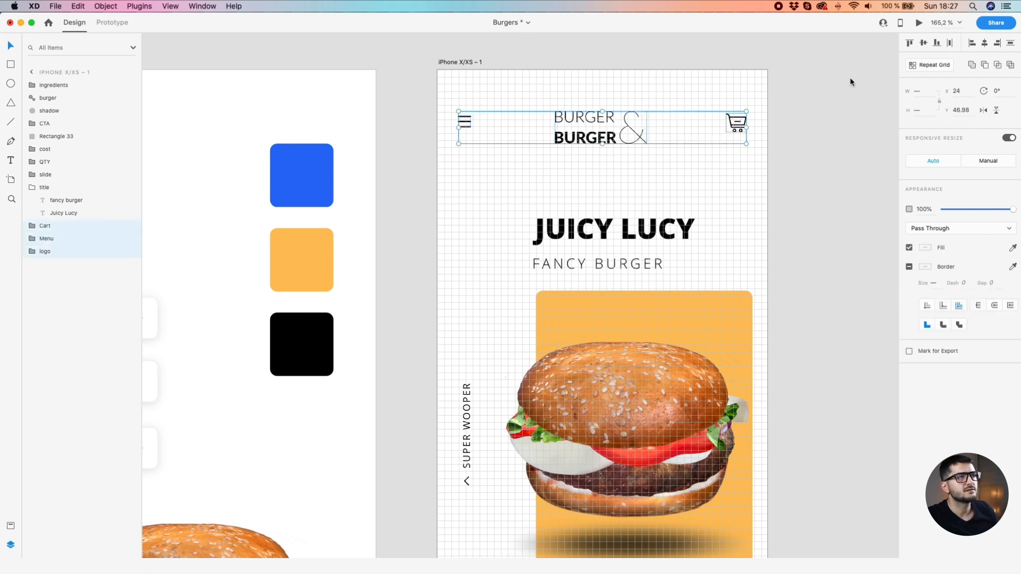
pyautogui.click(910, 43)
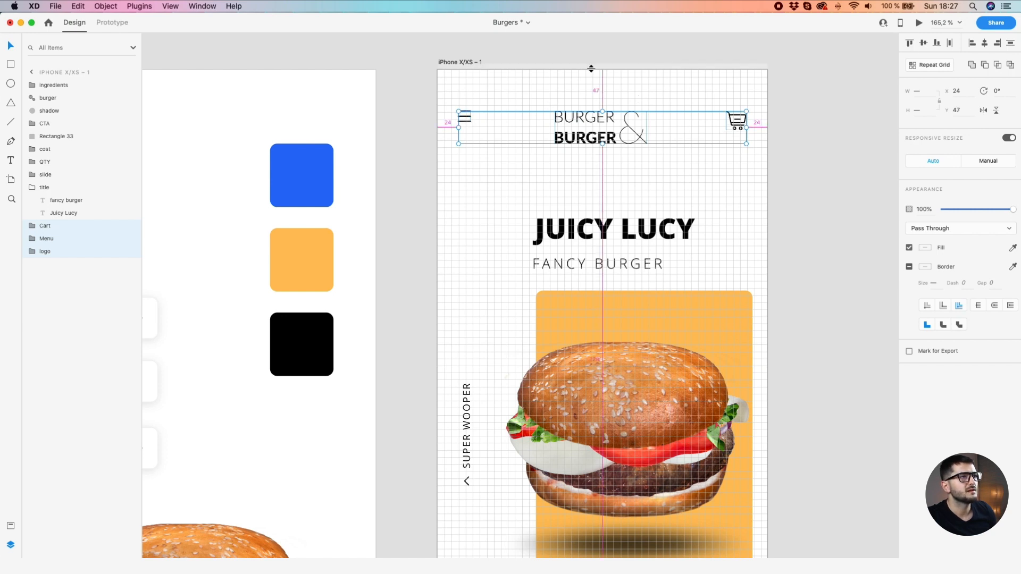
pyautogui.press('Down')
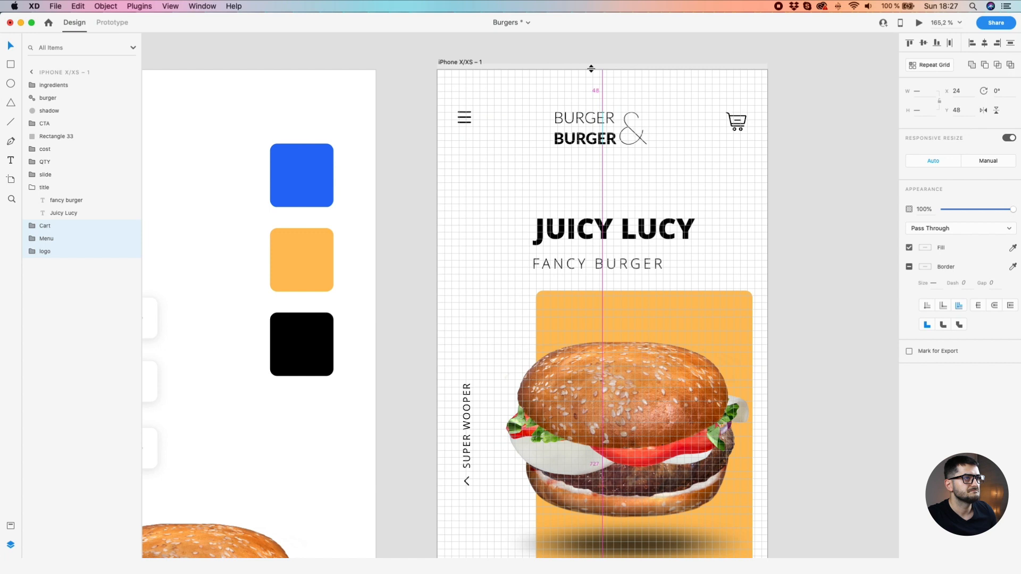
# Move the orange rectangle behind the burger left to X 105, leaving a 24 px right margin
pyautogui.scroll(-3, 514, 154)
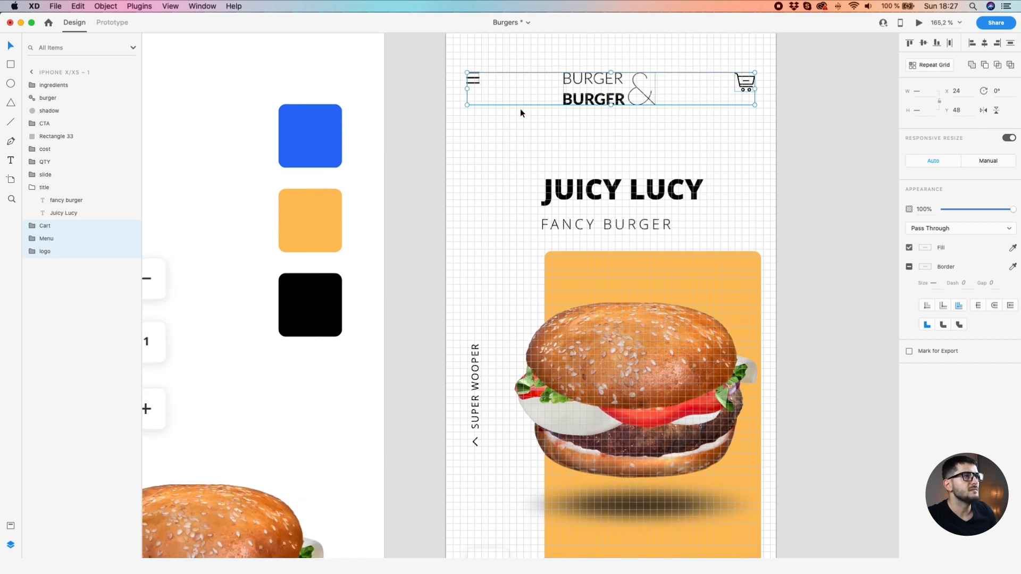
pyautogui.press('Escape')
pyautogui.click(584, 174)
pyautogui.scroll(-5, 584, 174)
pyautogui.click(611, 204)
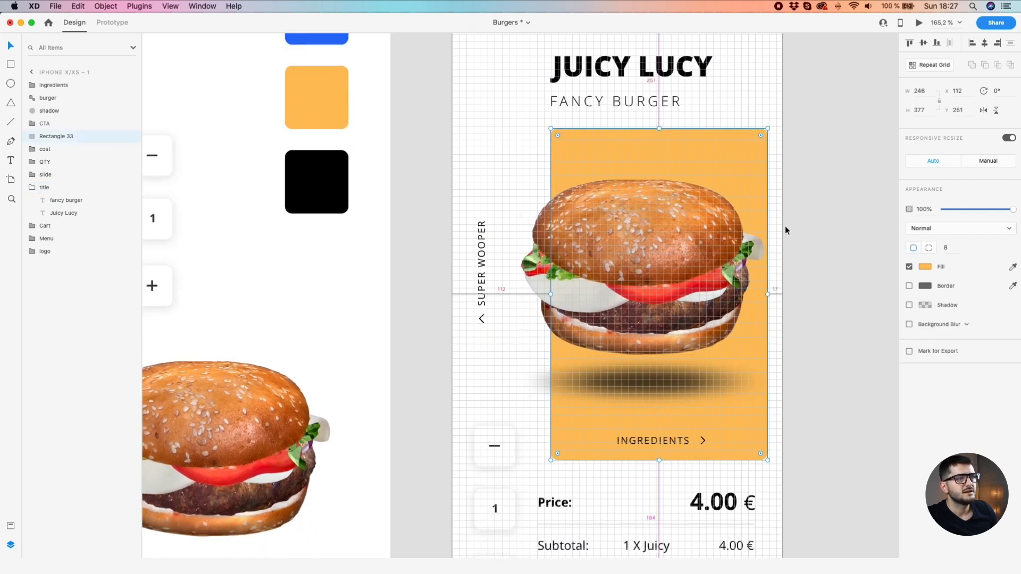
pyautogui.scroll(5, 772, 192)
pyautogui.press('Left')
pyautogui.press('Left')
pyautogui.press('Left')
pyautogui.press('Left')
pyautogui.press('Left')
pyautogui.press('Left')
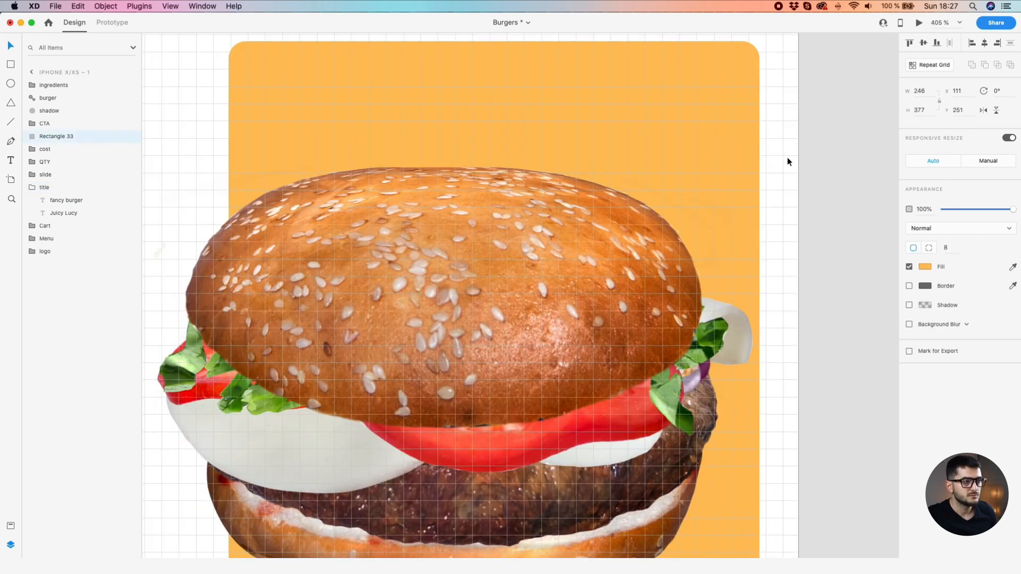
pyautogui.press('Left')
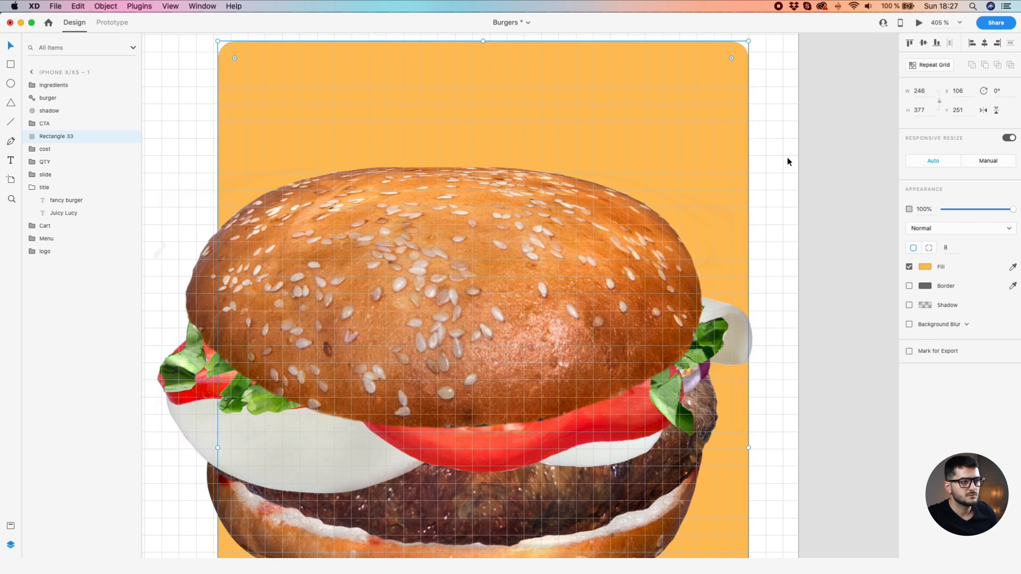
# Move the vertical SUPER WOOPER label left to X 24
pyautogui.scroll(-5, 787, 161)
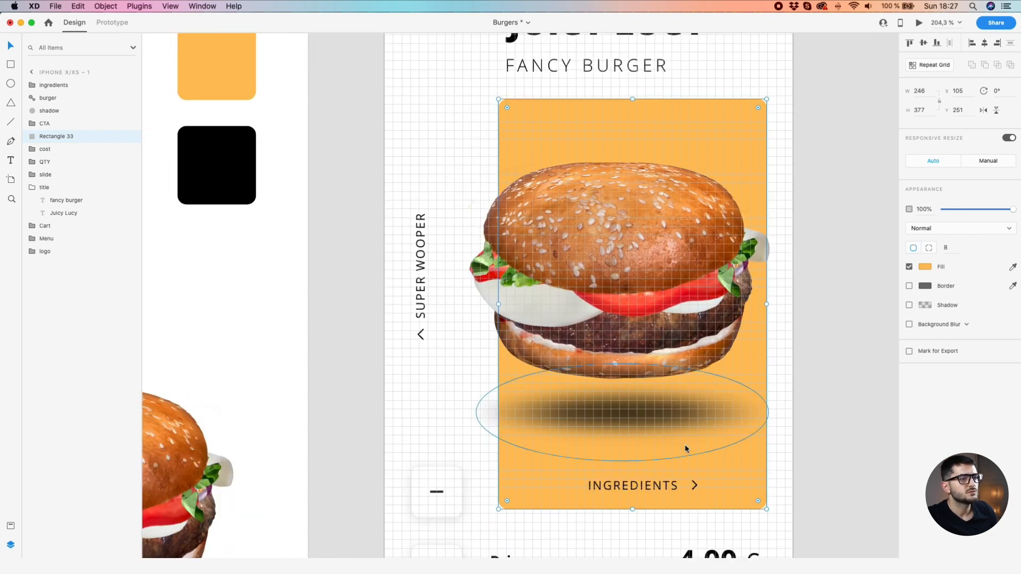
pyautogui.click(611, 231)
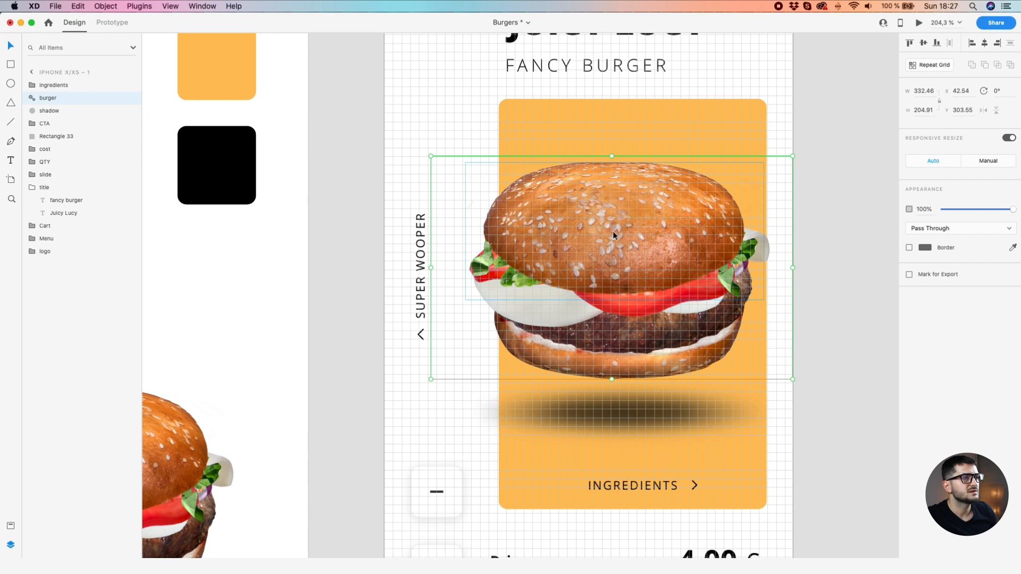
pyautogui.click(879, 269)
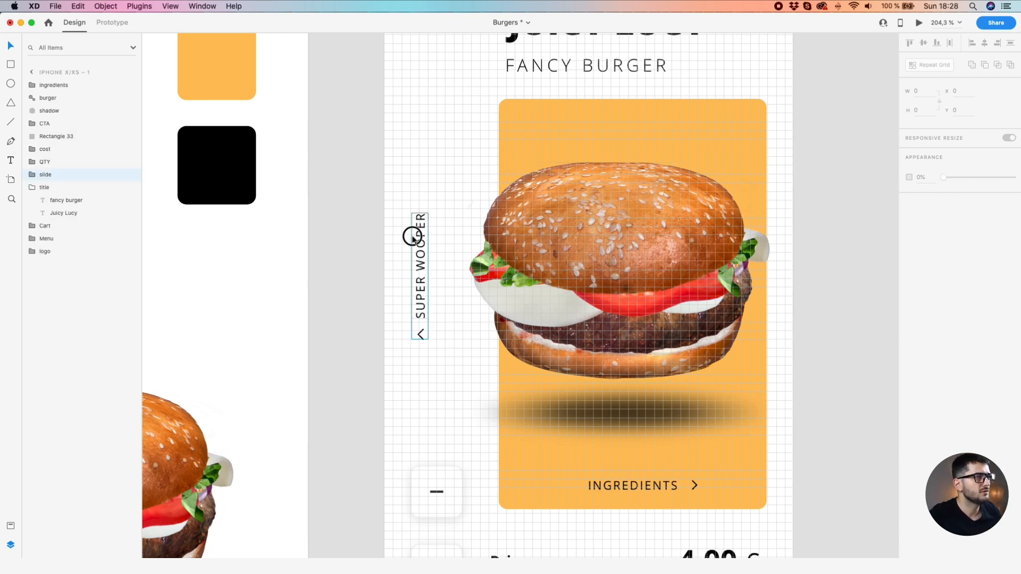
pyautogui.click(414, 238)
pyautogui.press('Left')
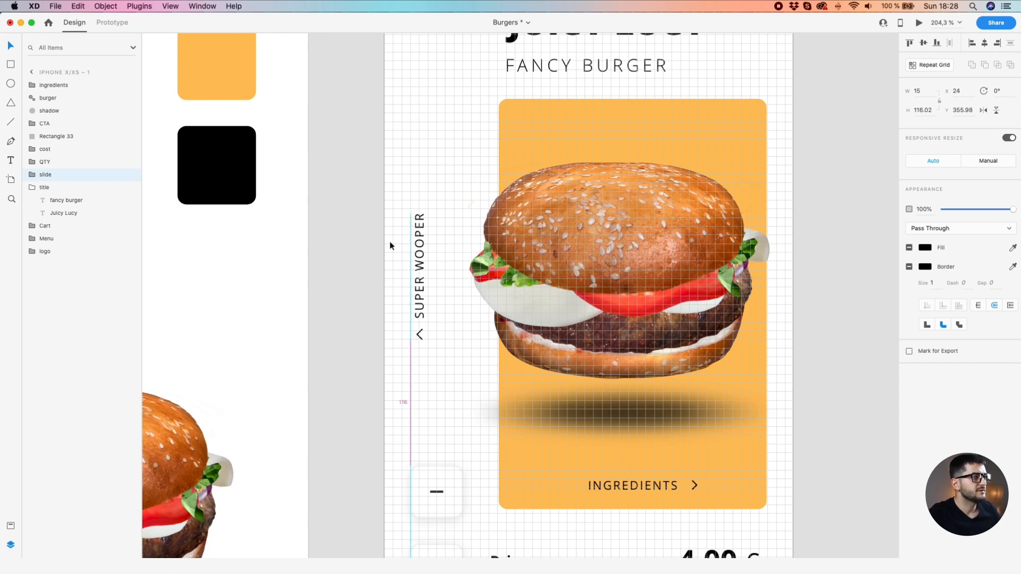
# Move the quantity control down to Y 592, leaving 24 px to the artboard's bottom edge
pyautogui.scroll(-10, 392, 289)
pyautogui.click(458, 230)
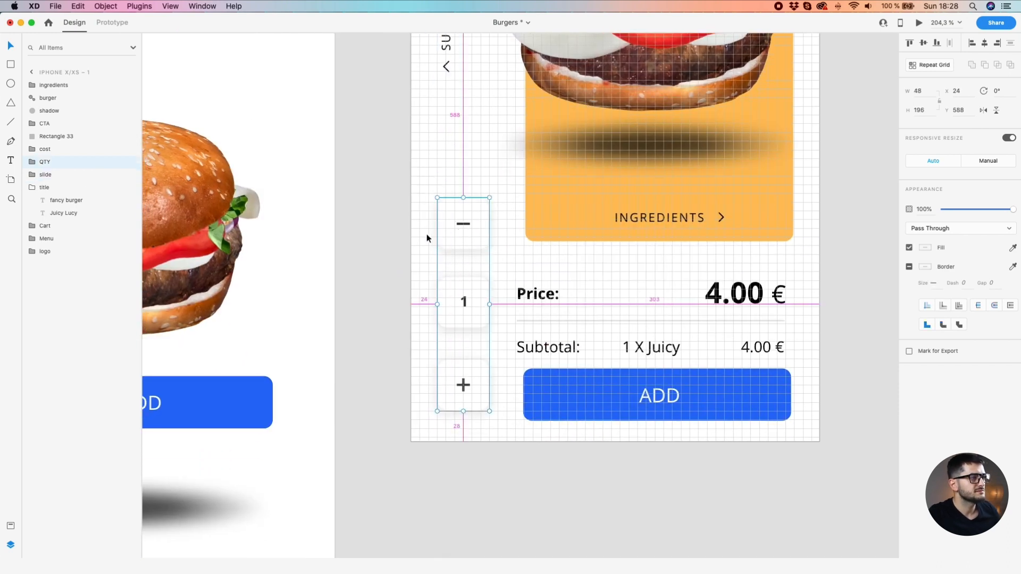
pyautogui.press('alt')
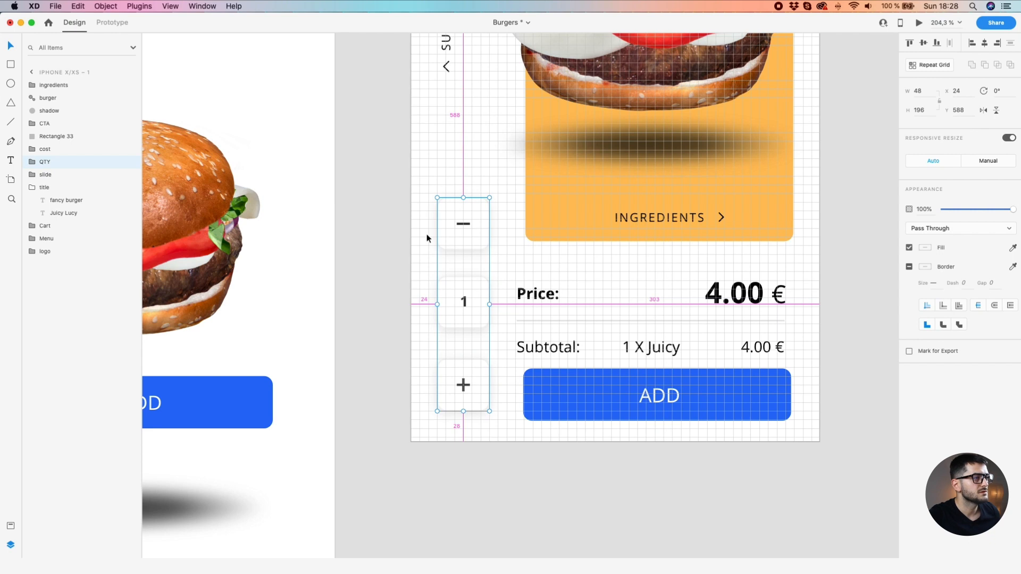
pyautogui.press('Down')
pyautogui.press('Down')
pyautogui.press('Down')
pyautogui.press('Down')
pyautogui.press('Down')
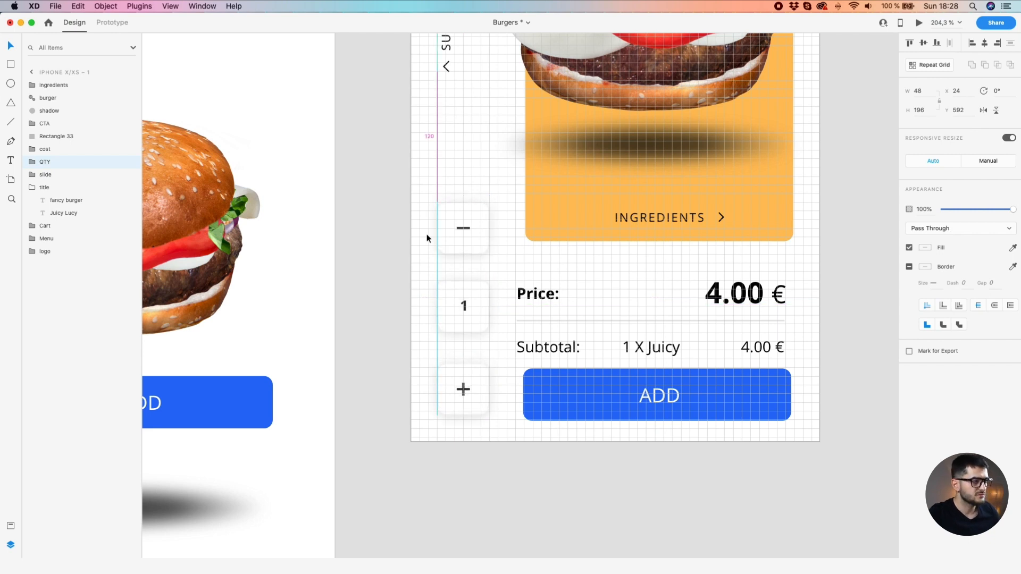
pyautogui.press('Up')
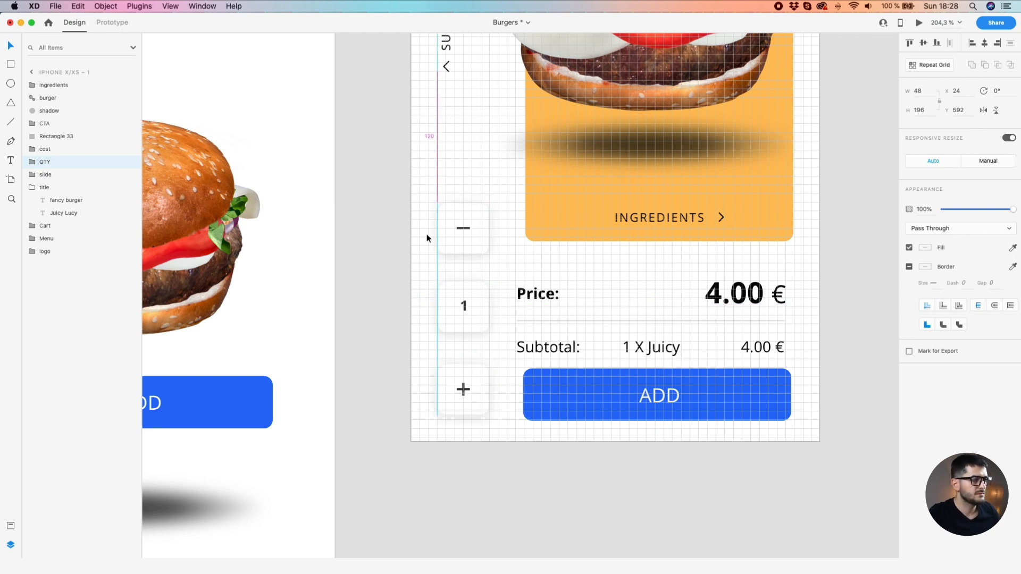
pyautogui.press('alt')
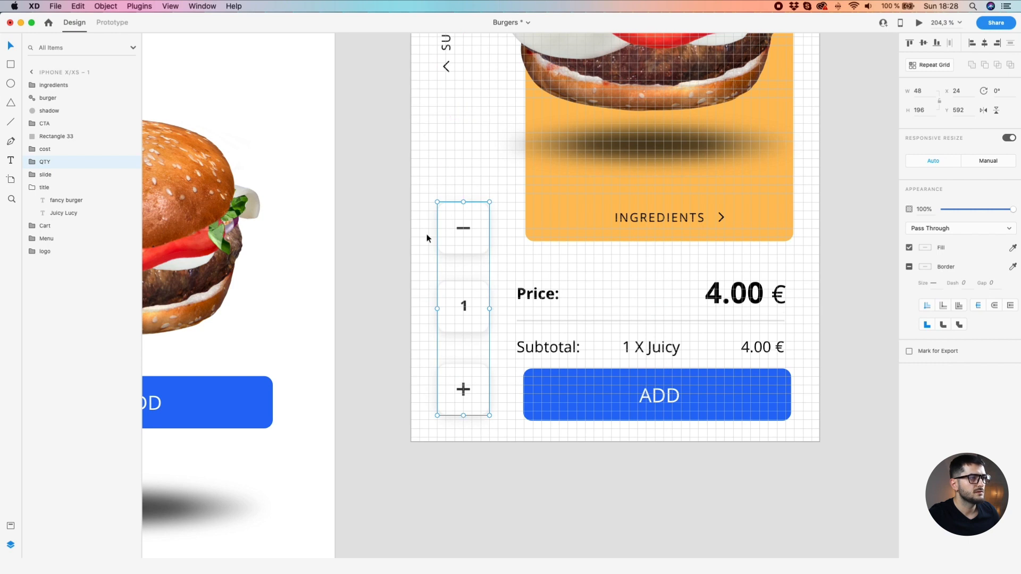
# Move the ADD button up and right to line up with the orange rectangle's sides and the quantity control's bottom
pyautogui.click(538, 400)
pyautogui.press('Up')
pyautogui.press('Up')
pyautogui.press('Up')
pyautogui.press('Up')
pyautogui.press('Up')
pyautogui.press('alt')
pyautogui.press('Right')
pyautogui.press('Right')
# Place the price block between the orange rectangle and the ADD button, and set its width to 246
pyautogui.moveTo(754, 343); pyautogui.dragTo(761, 336)
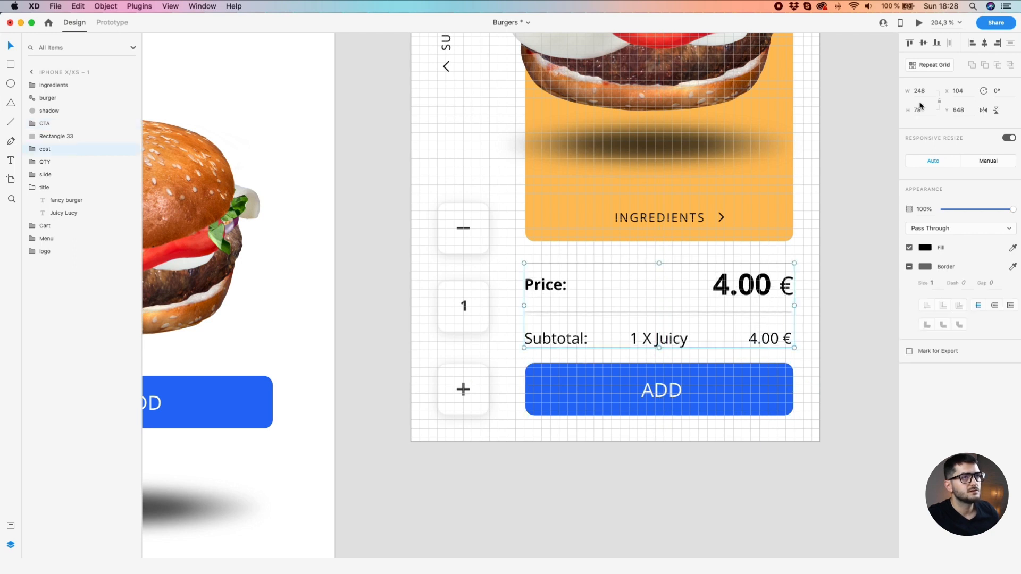
pyautogui.click(775, 224)
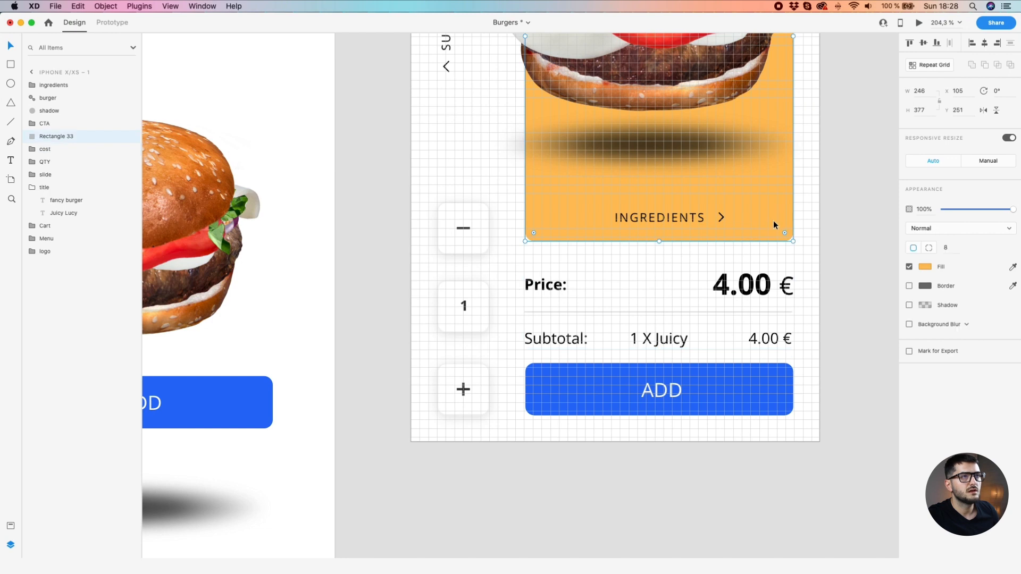
pyautogui.click(778, 294)
pyautogui.click(926, 93)
pyautogui.press('Right')
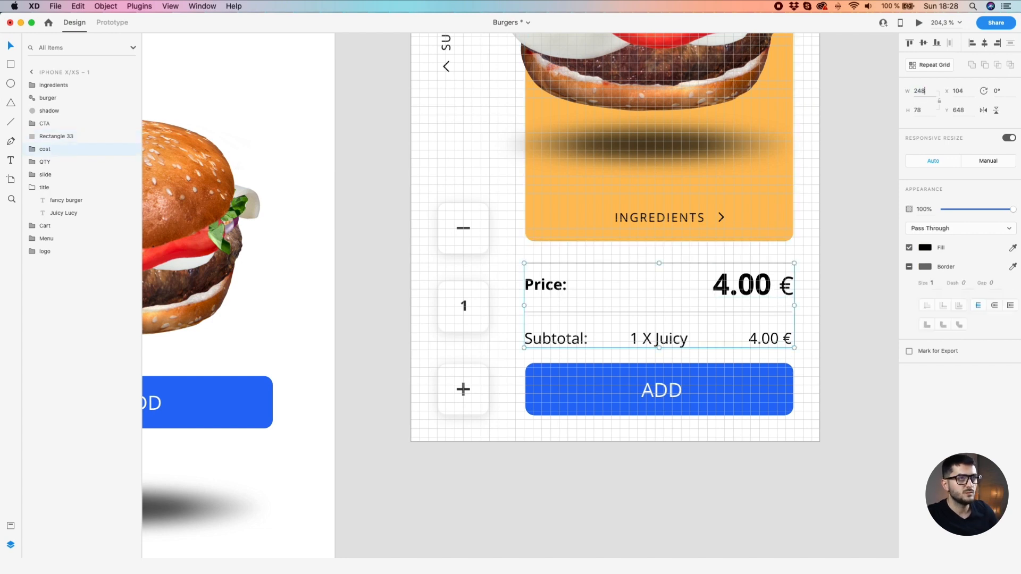
pyautogui.write('6')
pyautogui.press('Return')
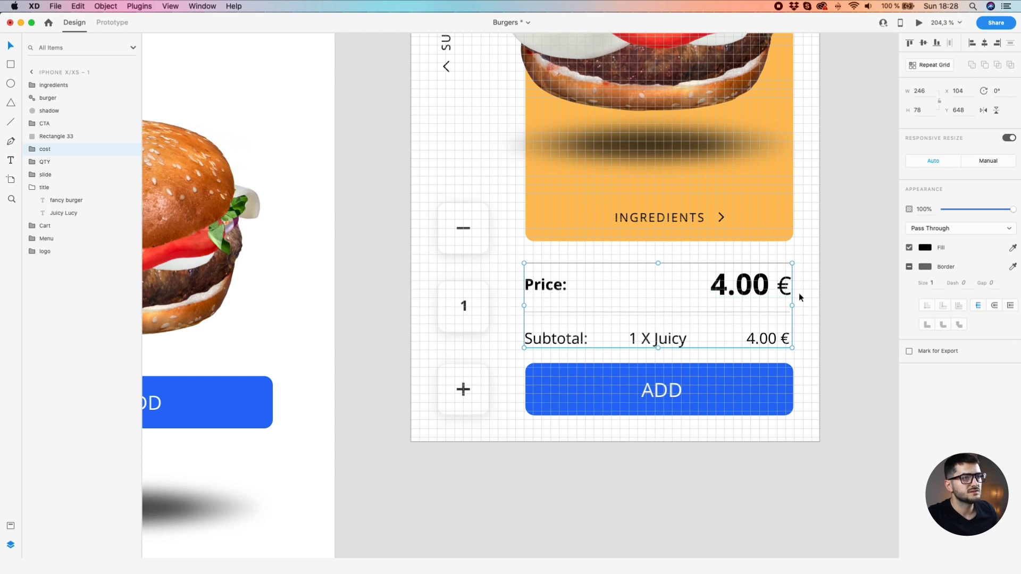
# Nudge the price block to X 105 and Y 645
pyautogui.press('Right')
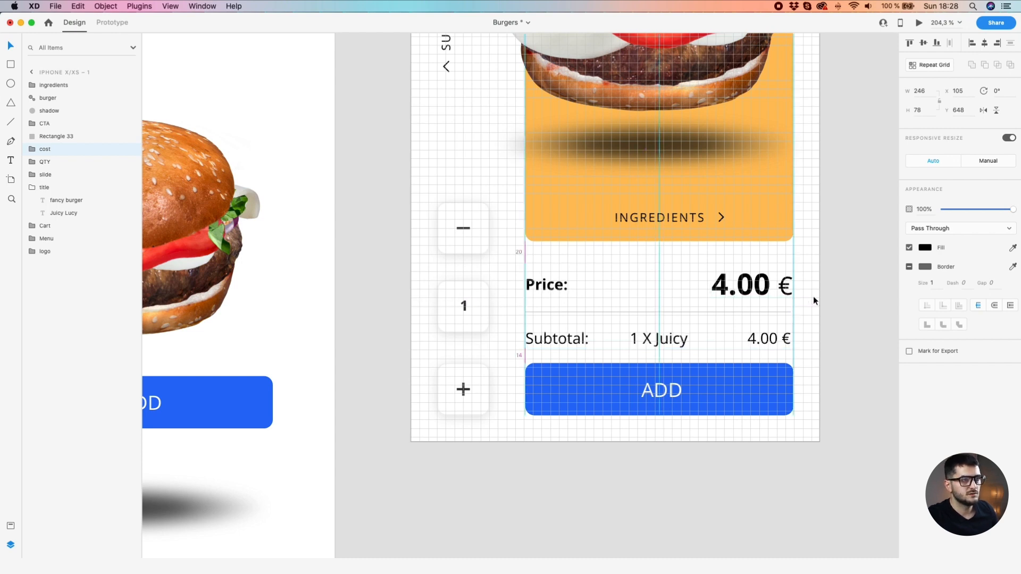
pyautogui.press('alt')
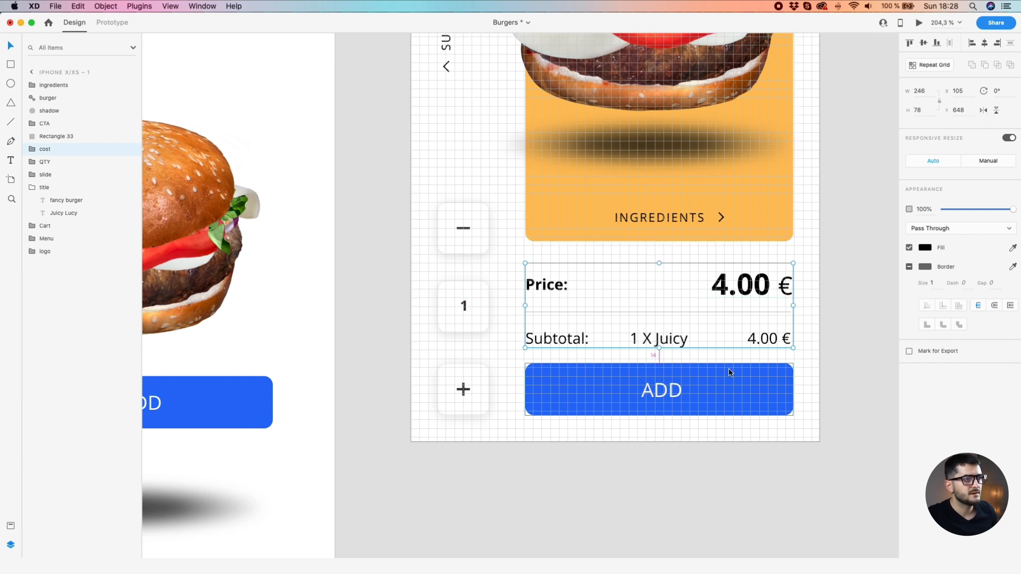
pyautogui.press('Up')
pyautogui.press('Up')
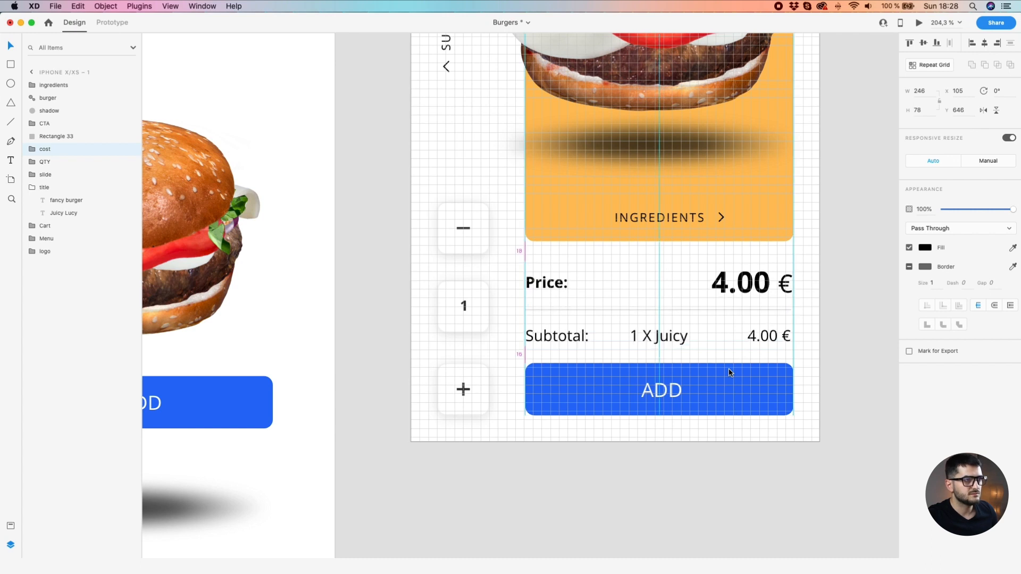
pyautogui.press('Up')
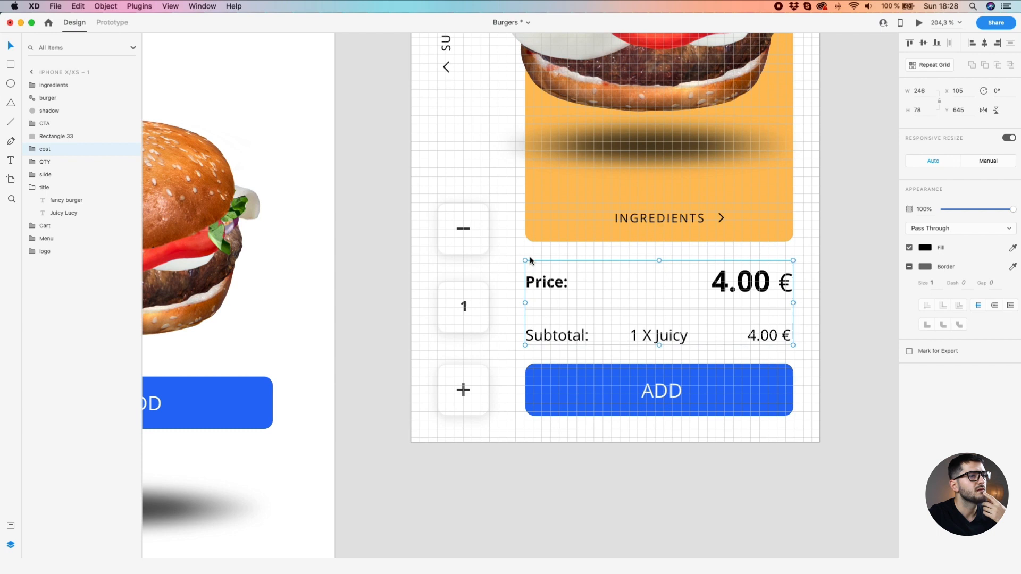
# Move the burger image down to Y 320 over the orange rectangle and set its X position to 42
pyautogui.scroll(5, 530, 259)
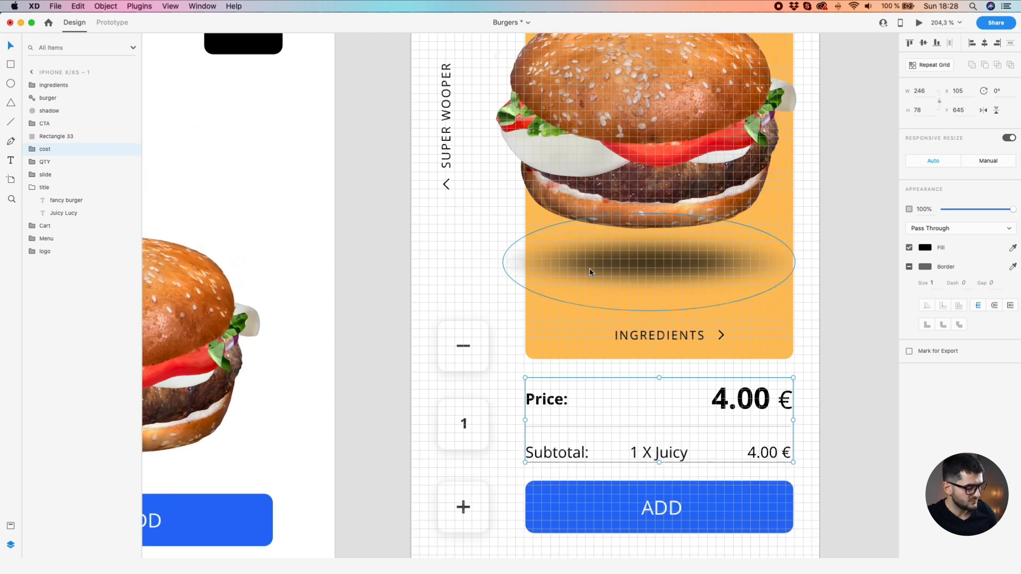
pyautogui.scroll(-3, 590, 263)
pyautogui.click(632, 125)
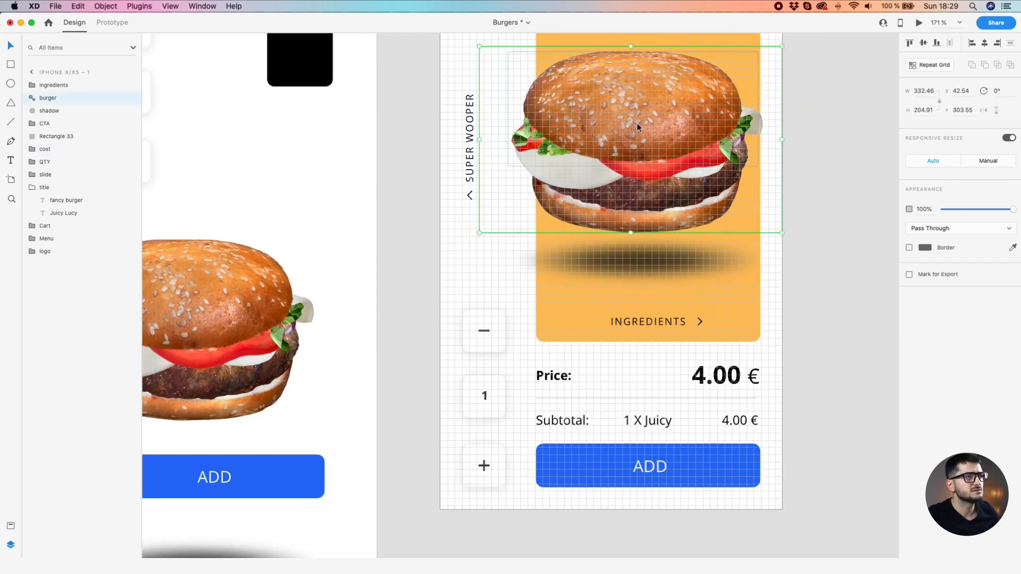
pyautogui.moveTo(637, 118); pyautogui.dragTo(626, 233)
pyautogui.press('alt')
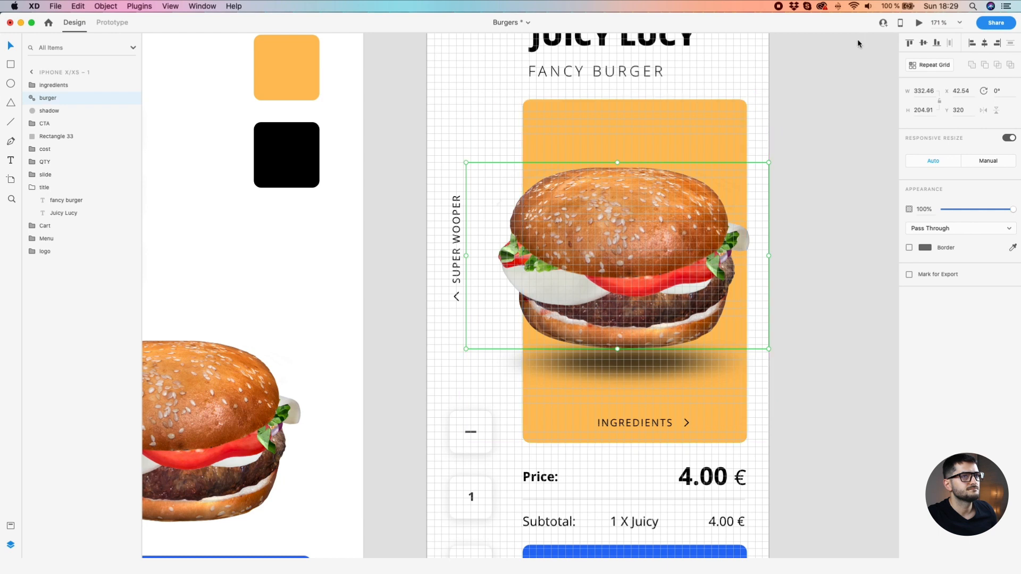
pyautogui.click(964, 92)
pyautogui.press('Right')
pyautogui.press('BackSpace')
pyautogui.press('BackSpace')
pyautogui.press('BackSpace')
pyautogui.press('Return')
pyautogui.press('alt')
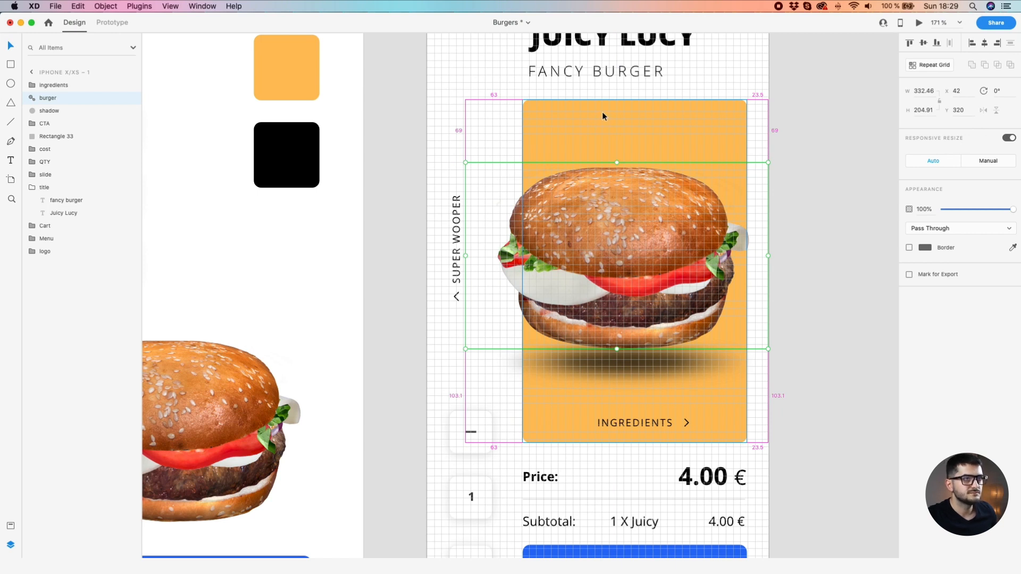
# Nudge the burger up to Y 318 and shift it left to X 32
pyautogui.click(602, 112)
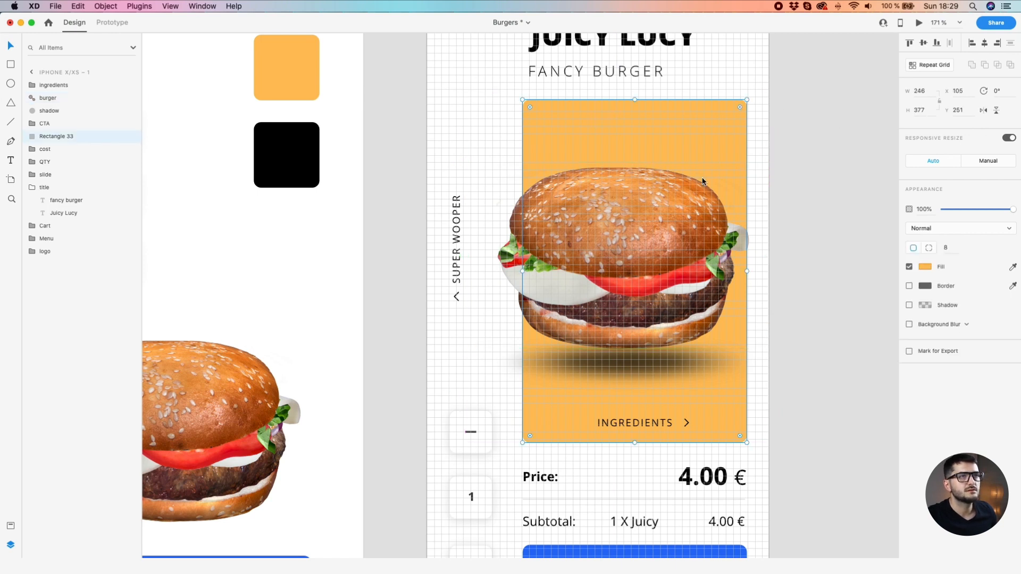
pyautogui.click(644, 165)
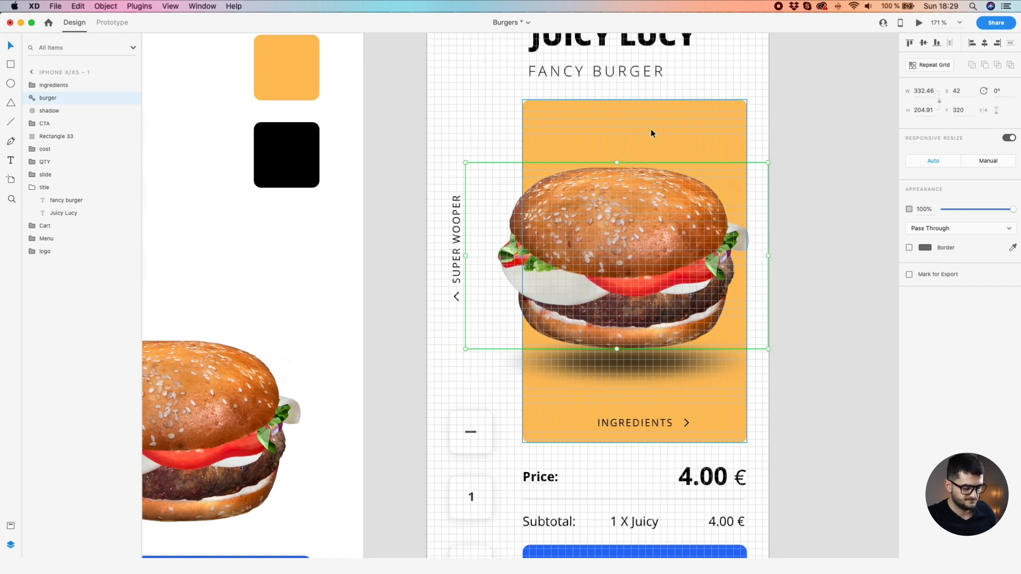
pyautogui.press('Up')
pyautogui.press('Up')
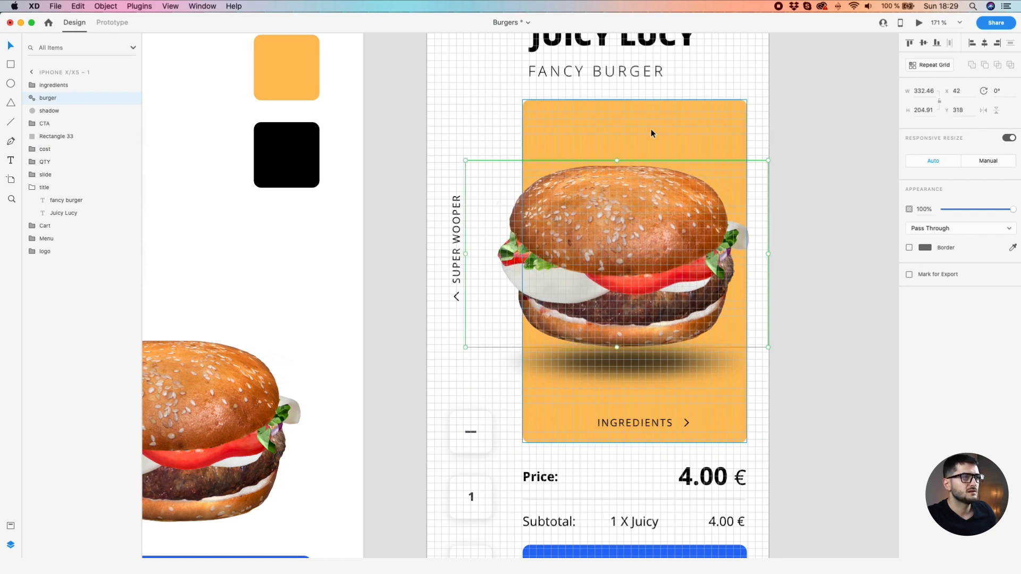
pyautogui.moveTo(615, 216); pyautogui.dragTo(612, 218)
pyautogui.press('alt')
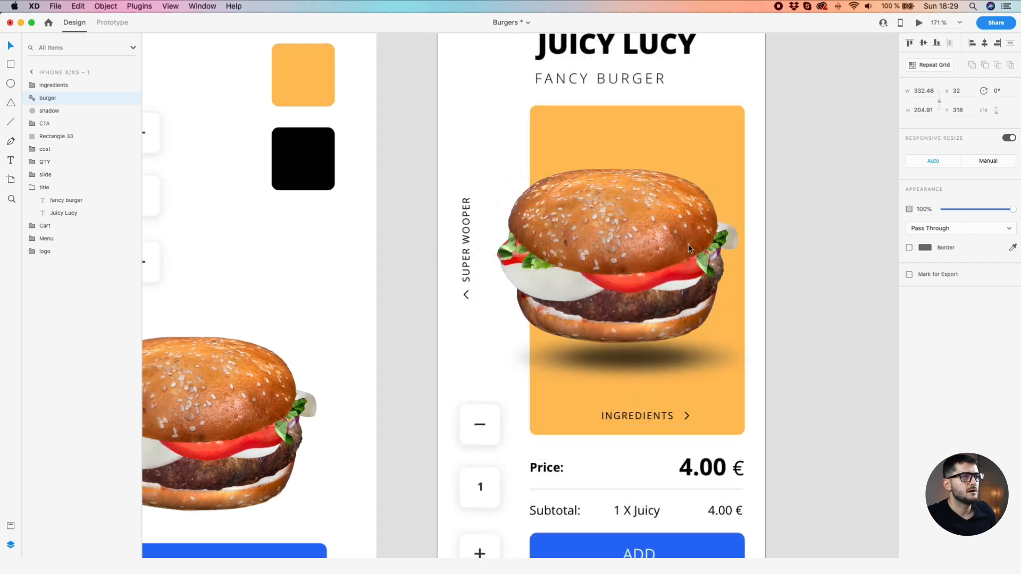
# Add a vertical guide at the artboard's horizontal centre and move the burger left towards it, to X 27.54
pyautogui.scroll(-3, 688, 244)
pyautogui.scroll(-5, 649, 237)
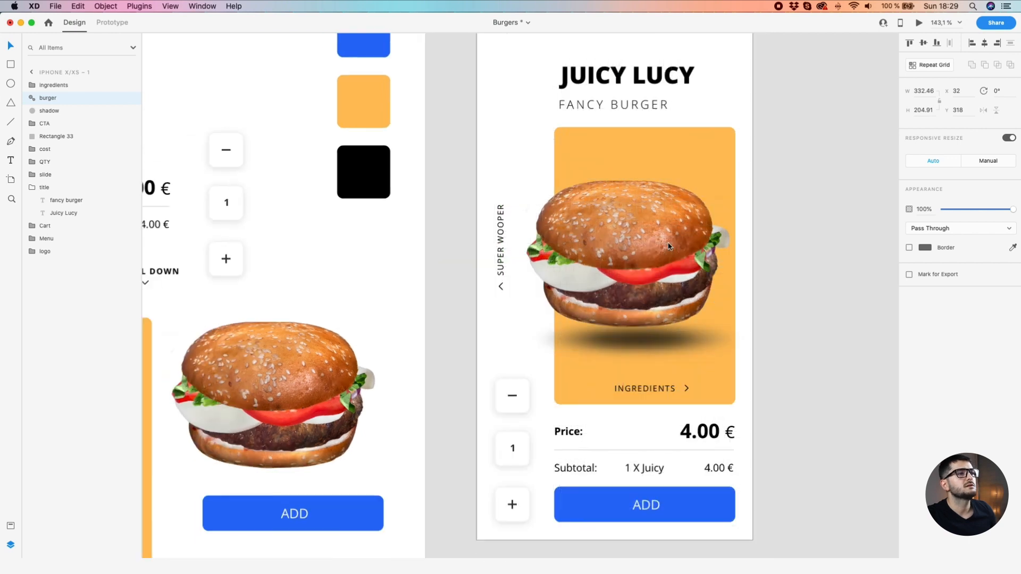
pyautogui.scroll(-3, 650, 238)
pyautogui.moveTo(539, 168); pyautogui.dragTo(629, 171)
pyautogui.click(631, 208)
pyautogui.scroll(5, 631, 208)
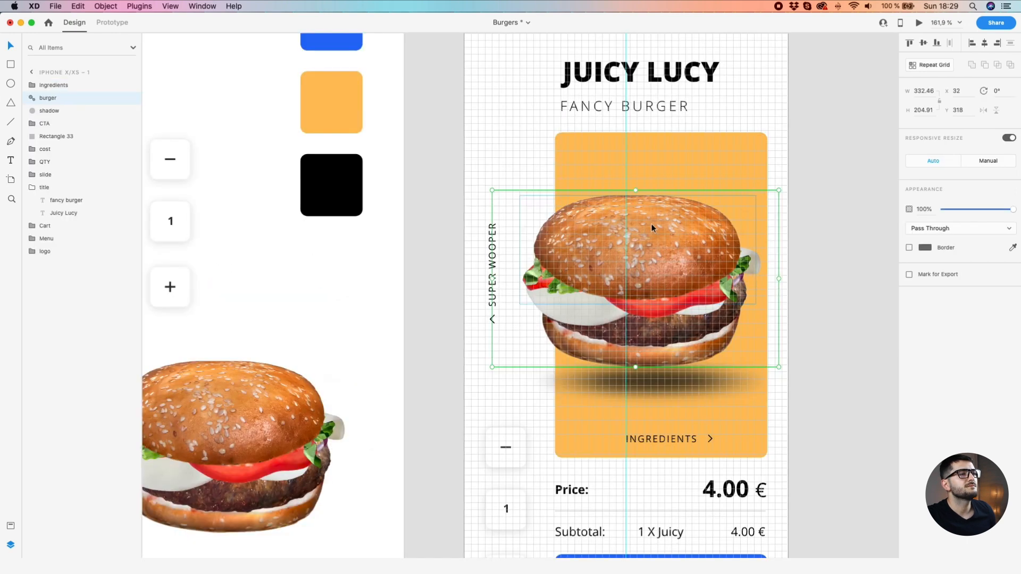
pyautogui.moveTo(658, 229); pyautogui.dragTo(656, 229)
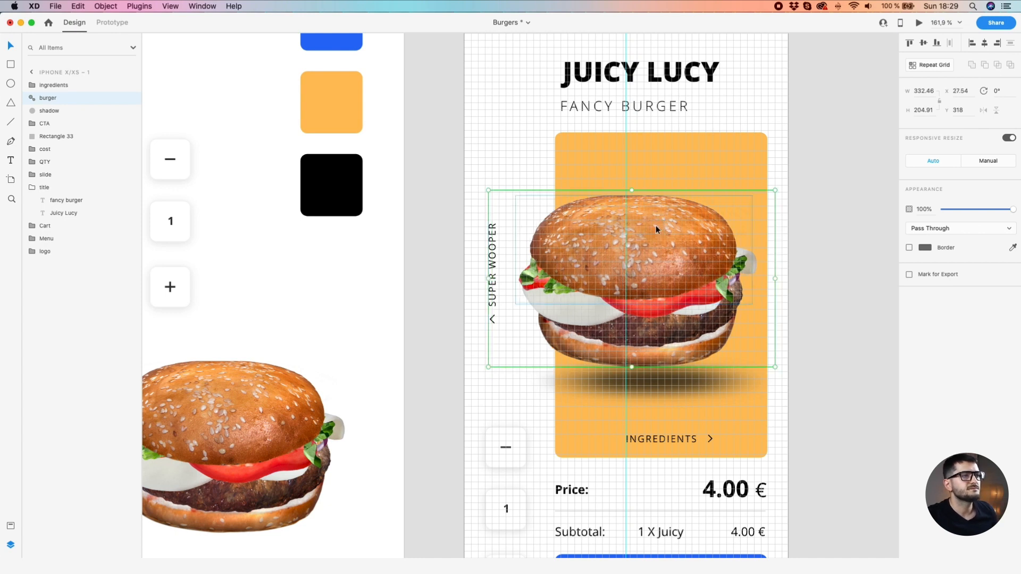
# Try to centre the burger on the vertical guide at X 21.27
pyautogui.moveTo(670, 248); pyautogui.dragTo(665, 249)
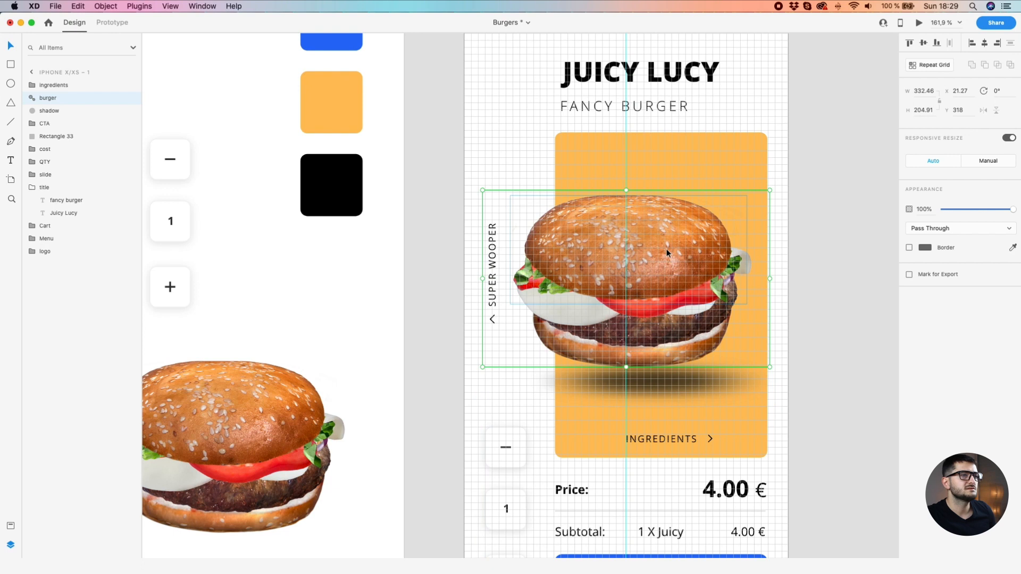
pyautogui.click(830, 265)
pyautogui.press('super+0')
pyautogui.scroll(5, 828, 270)
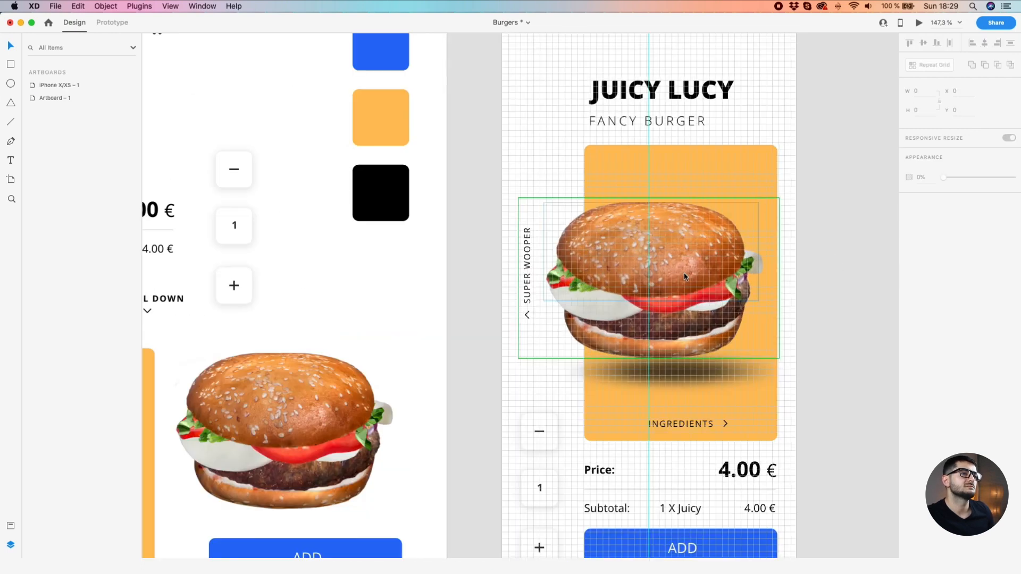
pyautogui.click(686, 270)
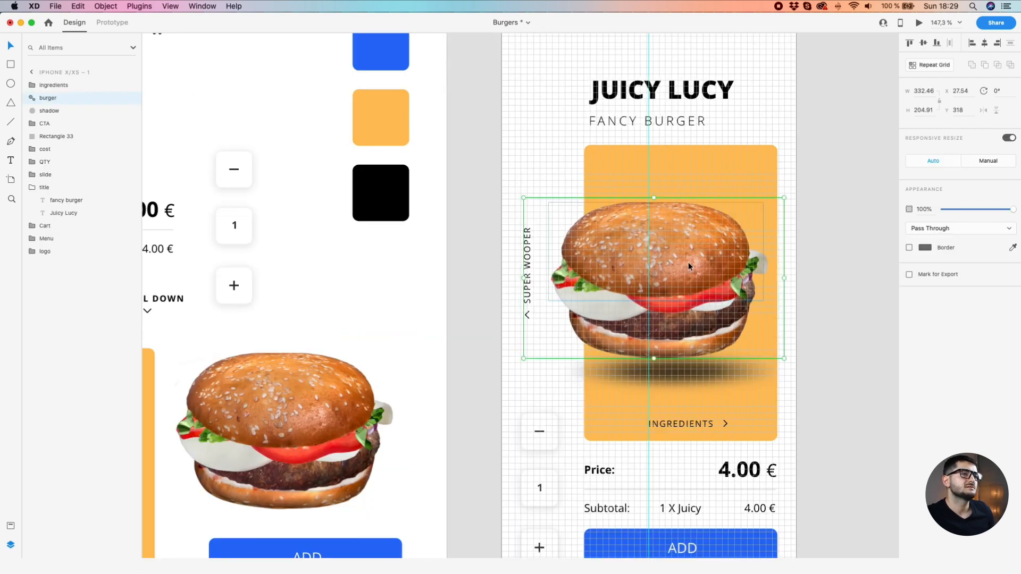
pyautogui.press('alt')
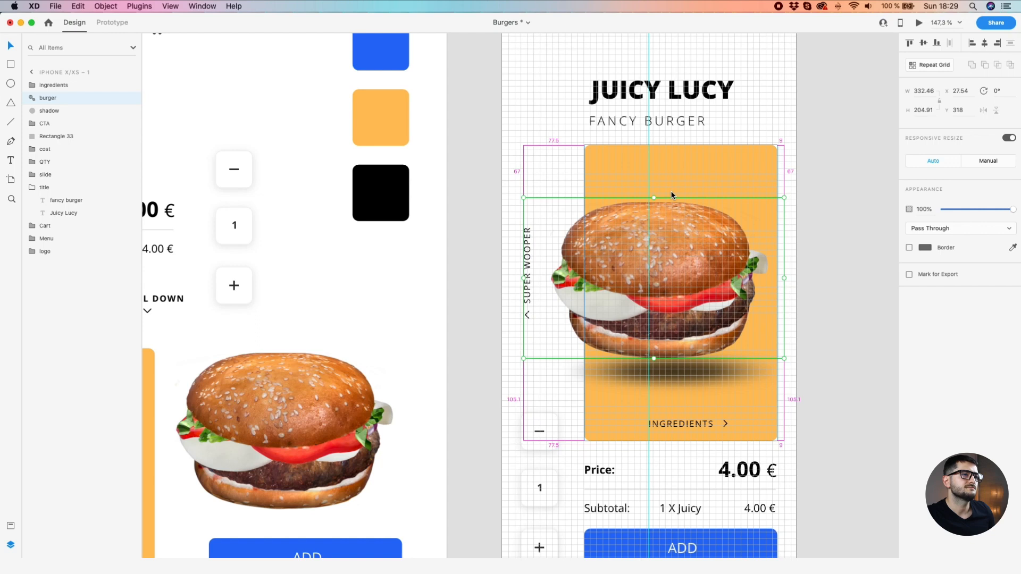
# Move the shadow up and left beneath the burger, to X 67 and Y 470
pyautogui.moveTo(676, 366); pyautogui.dragTo(665, 352)
pyautogui.scroll(-2, 519, 390)
pyautogui.press('super+apostrophe')
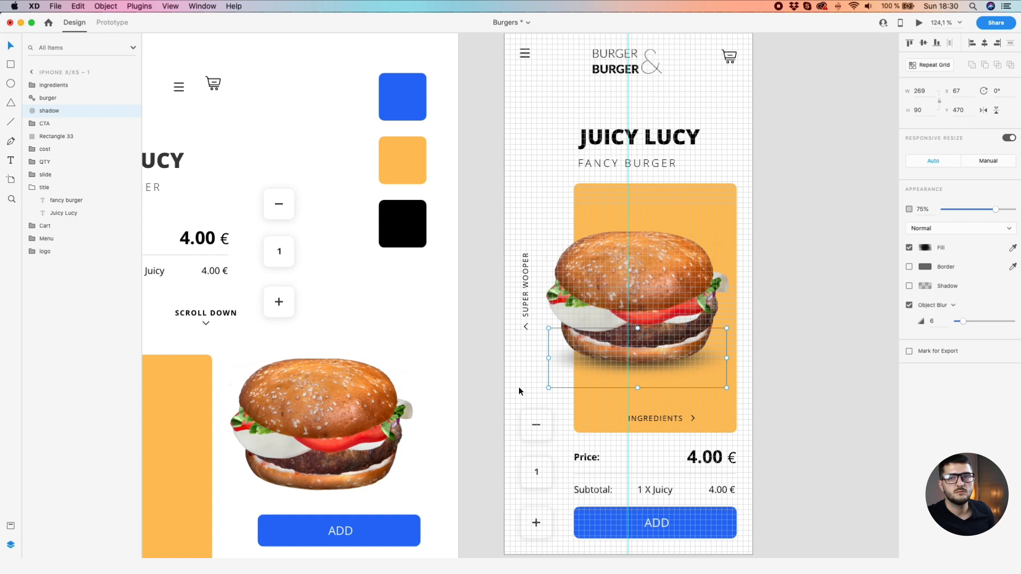
# Move the title block to X 104 and Y 154, leaving 24 px above the orange rectangle
pyautogui.scroll(-4, 519, 387)
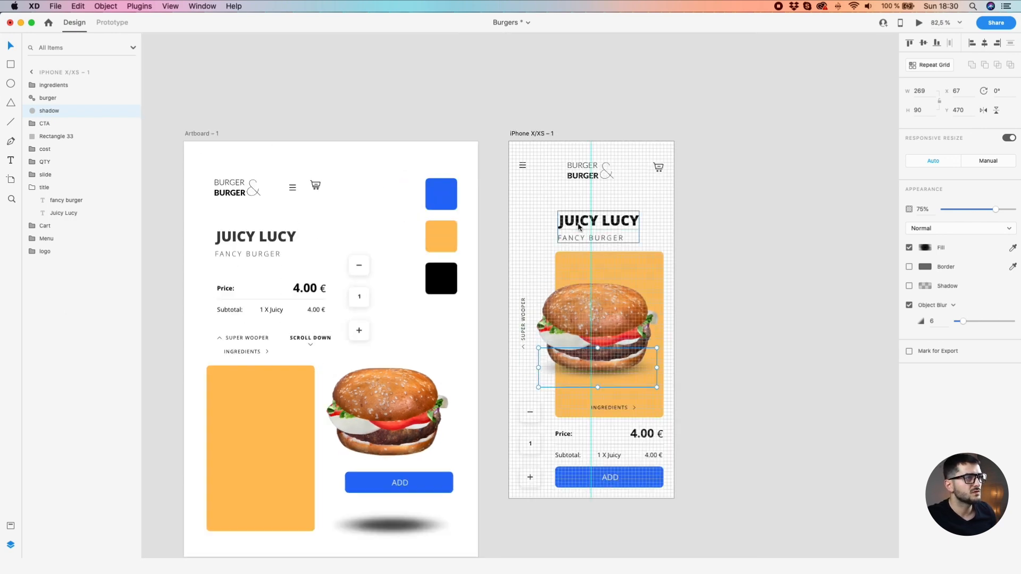
pyautogui.scroll(3, 579, 227)
pyautogui.click(579, 226)
pyautogui.scroll(3, 578, 226)
pyautogui.moveTo(569, 216); pyautogui.dragTo(560, 216)
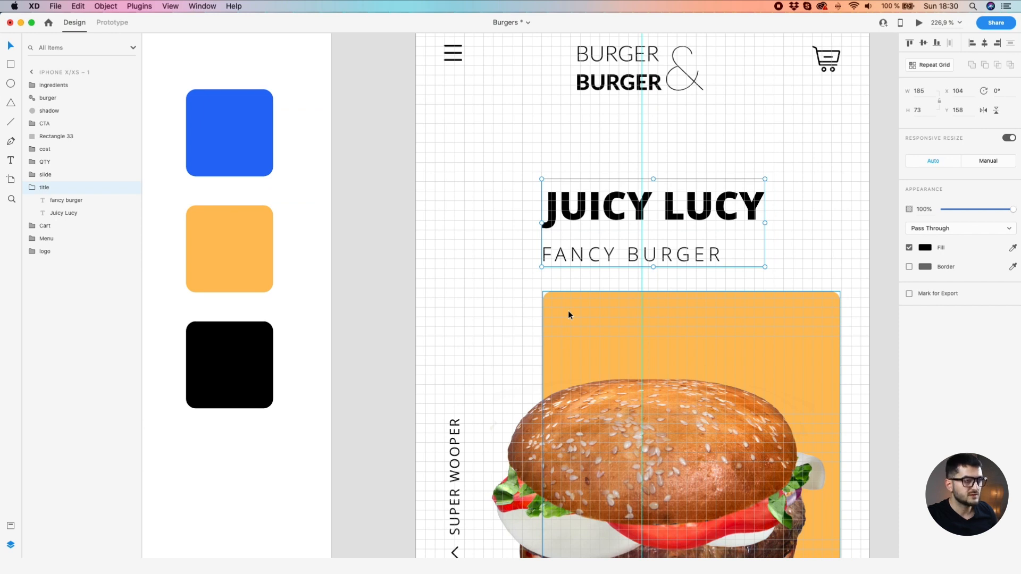
pyautogui.press('Up')
pyautogui.press('Up')
pyautogui.press('Up')
pyautogui.press('Up')
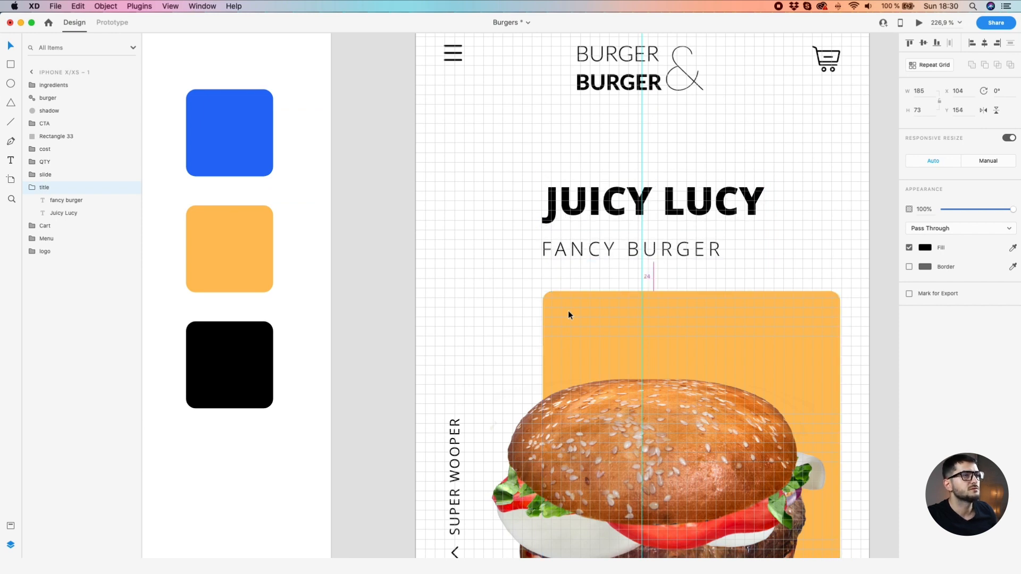
# Rename the iPhone X/XS artboard as Home
pyautogui.scroll(-3, 568, 310)
pyautogui.moveTo(535, 359); pyautogui.dragTo(508, 252)
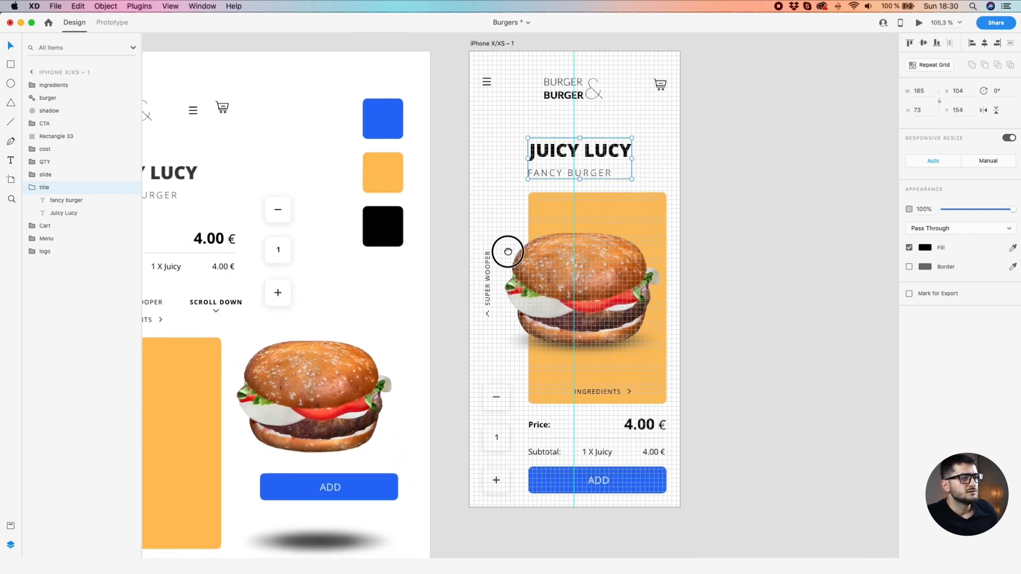
pyautogui.scroll(-2, 739, 320)
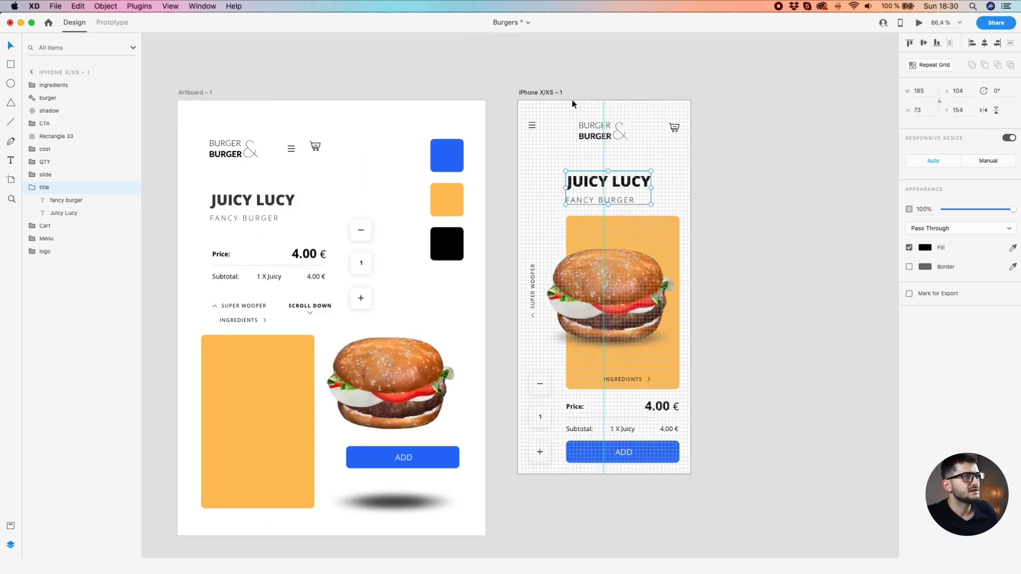
pyautogui.doubleClick(544, 91)
pyautogui.write('Home')
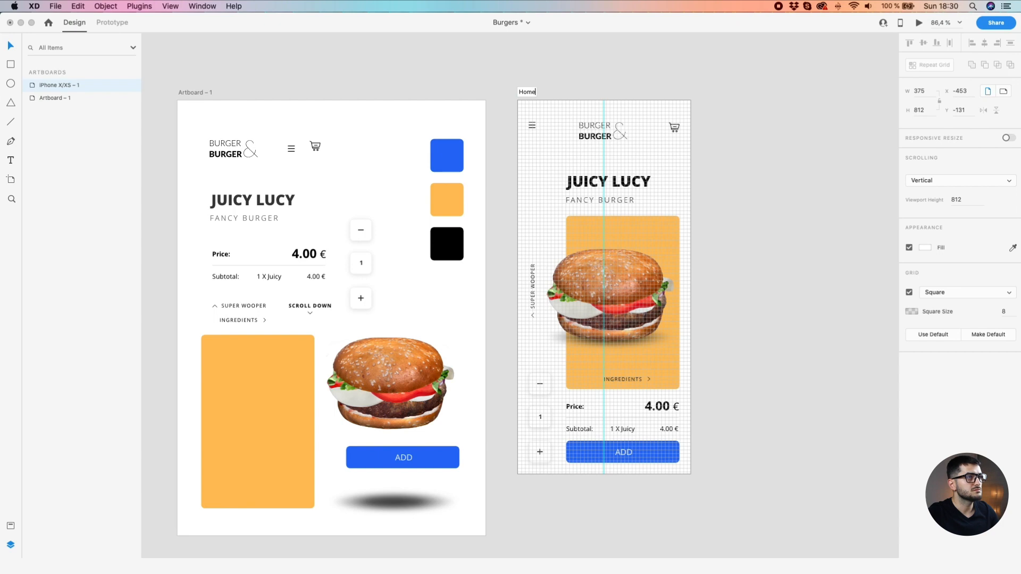
pyautogui.press('Return')
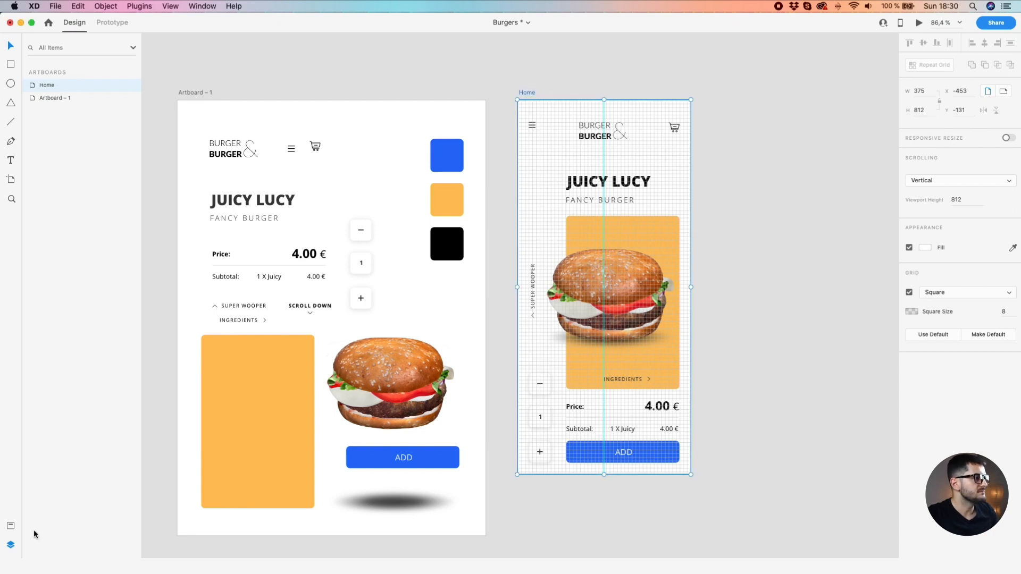
# Review the document's saved colours and components, and return to the layer list
pyautogui.click(10, 527)
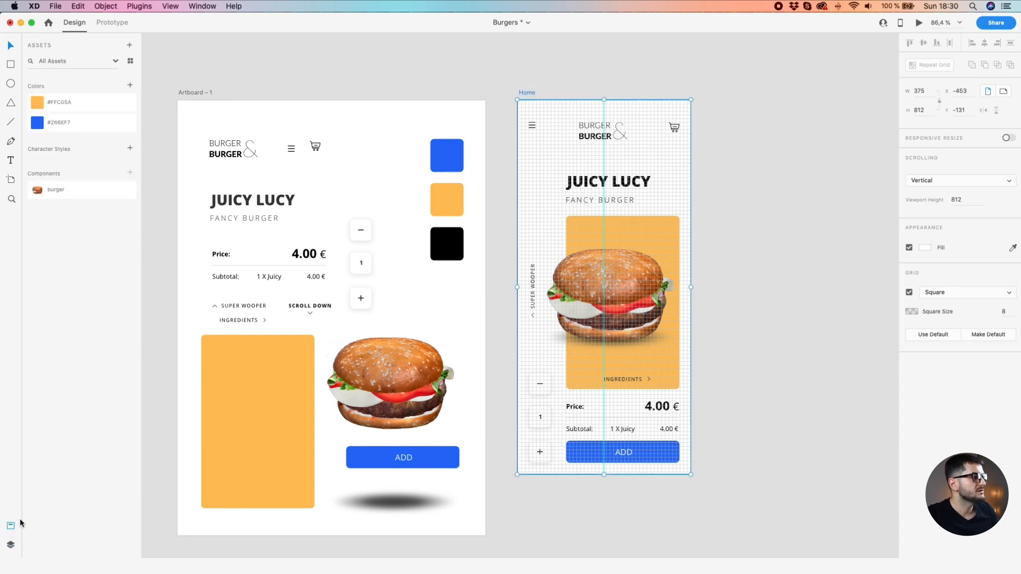
pyautogui.click(11, 545)
pyautogui.click(495, 109)
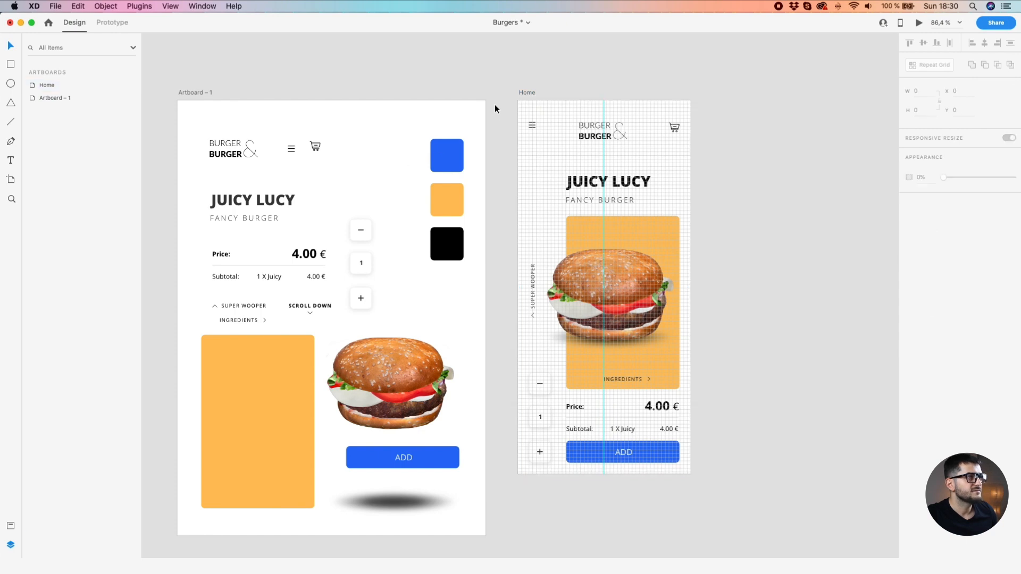
# Move the Cart, Menu and logo layers together to the top of the Home artboard's layer order
pyautogui.click(529, 92)
pyautogui.click(32, 86)
pyautogui.moveTo(539, 286); pyautogui.dragTo(560, 270)
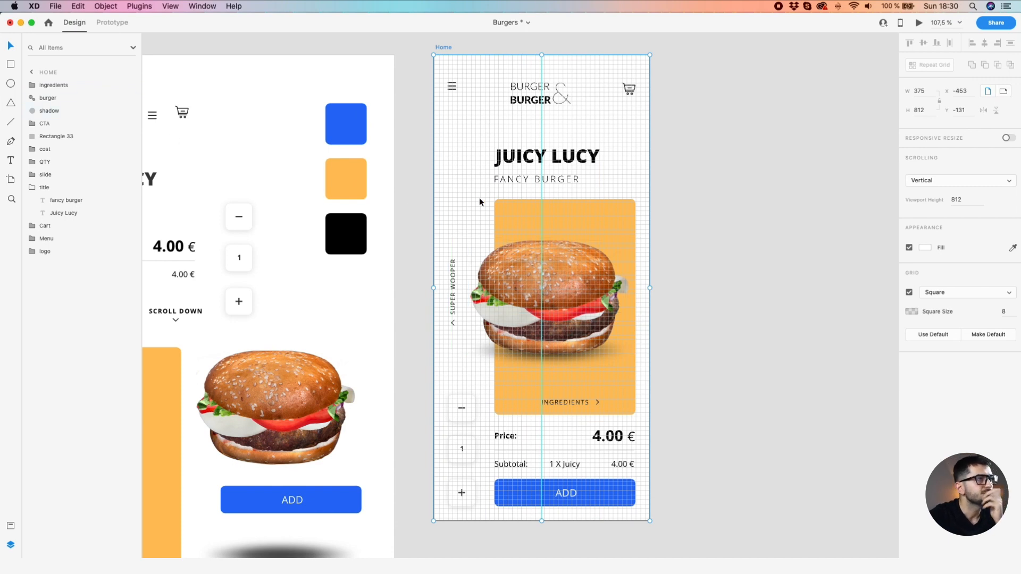
pyautogui.moveTo(447, 75); pyautogui.dragTo(641, 117)
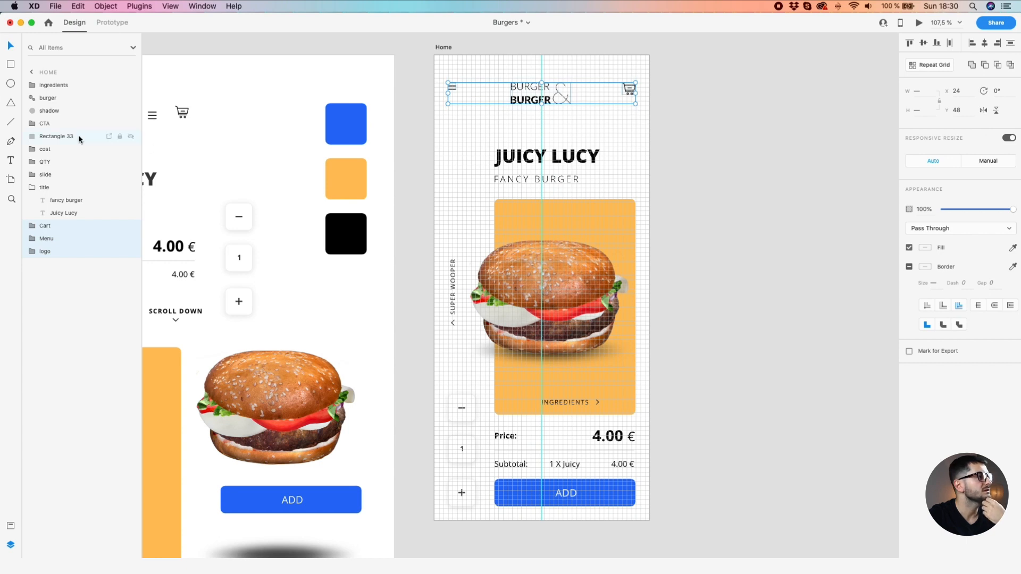
pyautogui.moveTo(48, 226); pyautogui.dragTo(51, 86)
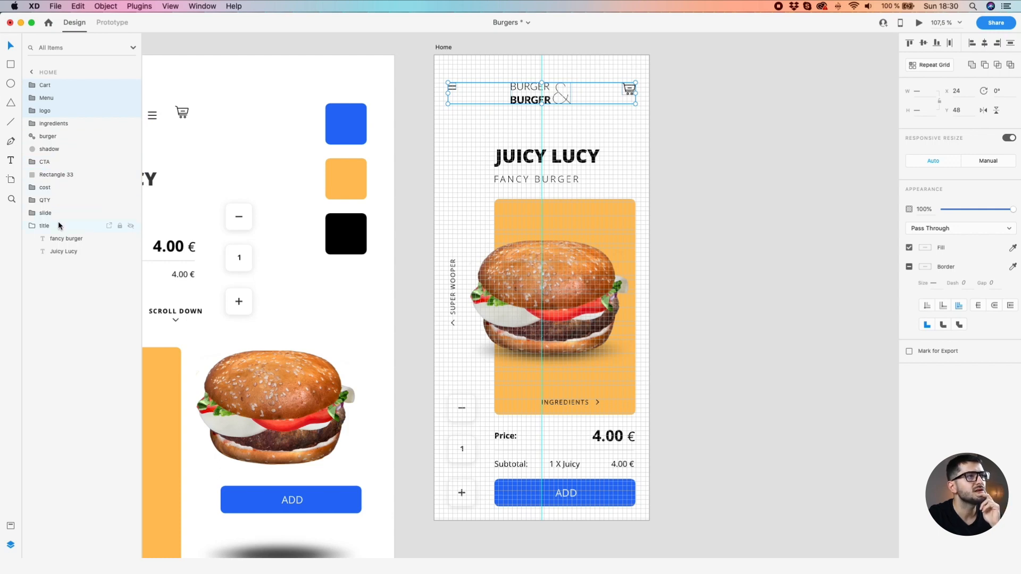
# Move the CTA layer above the burger layer, just below ingredients
pyautogui.click(45, 126)
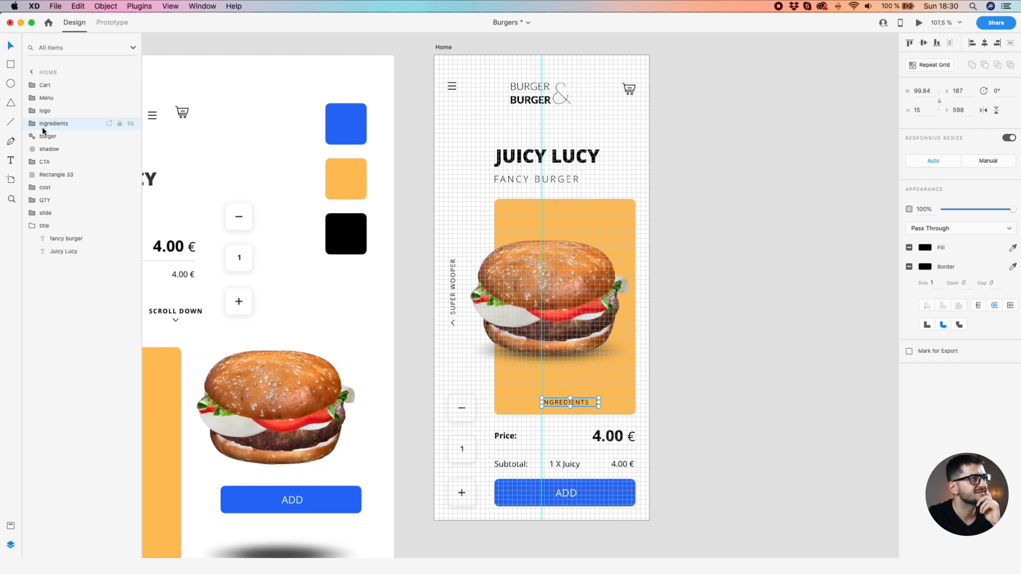
pyautogui.click(44, 148)
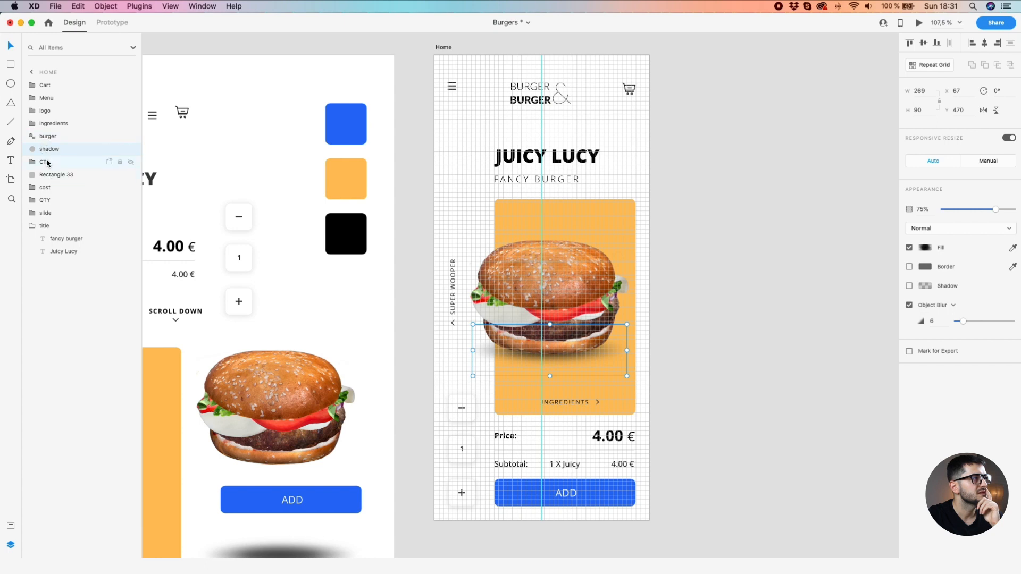
pyautogui.click(47, 163)
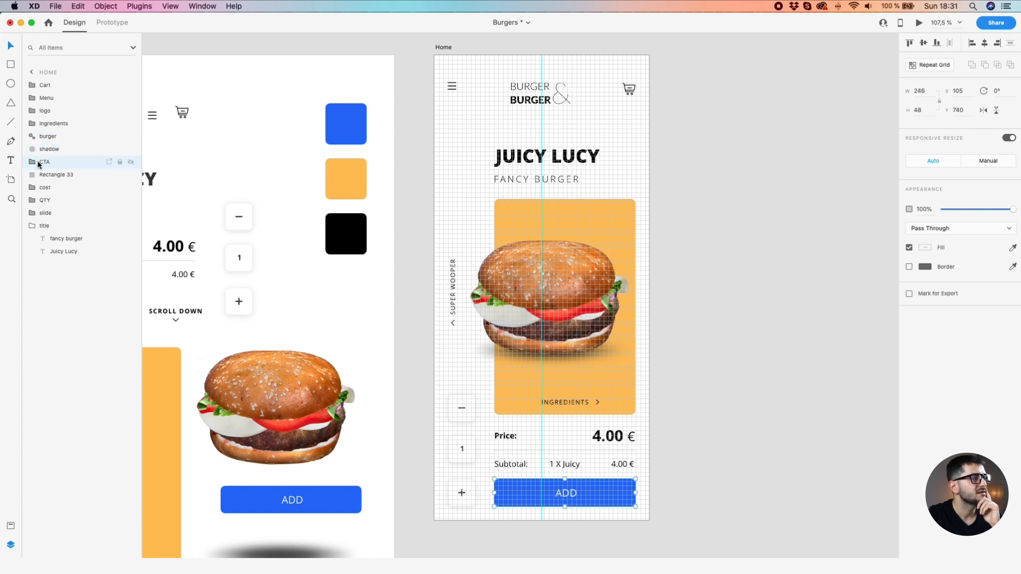
pyautogui.moveTo(36, 147); pyautogui.dragTo(36, 135)
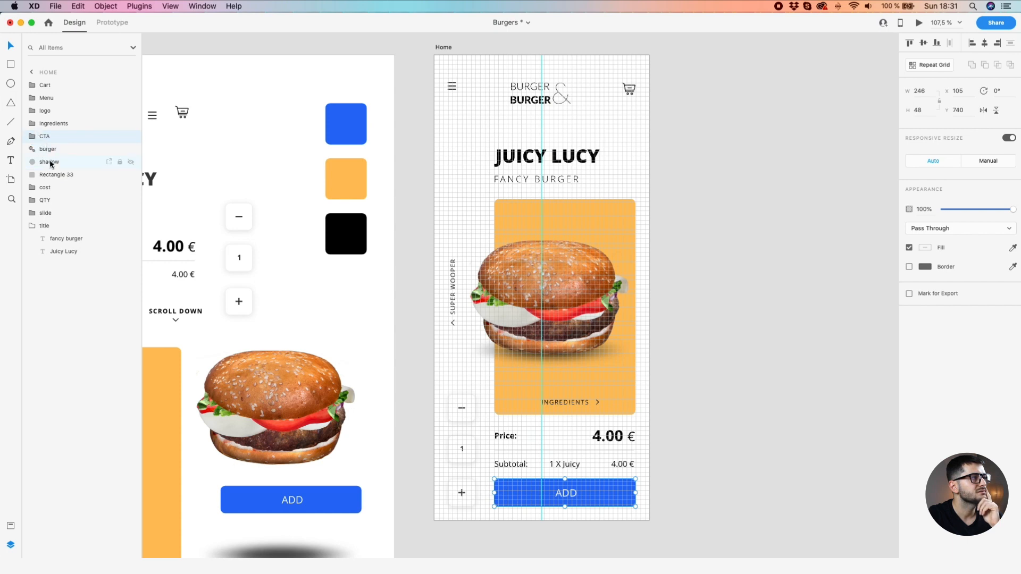
# Collapse the title group and move the slide layer between the CTA and burger layers
pyautogui.click(52, 200)
pyautogui.click(33, 225)
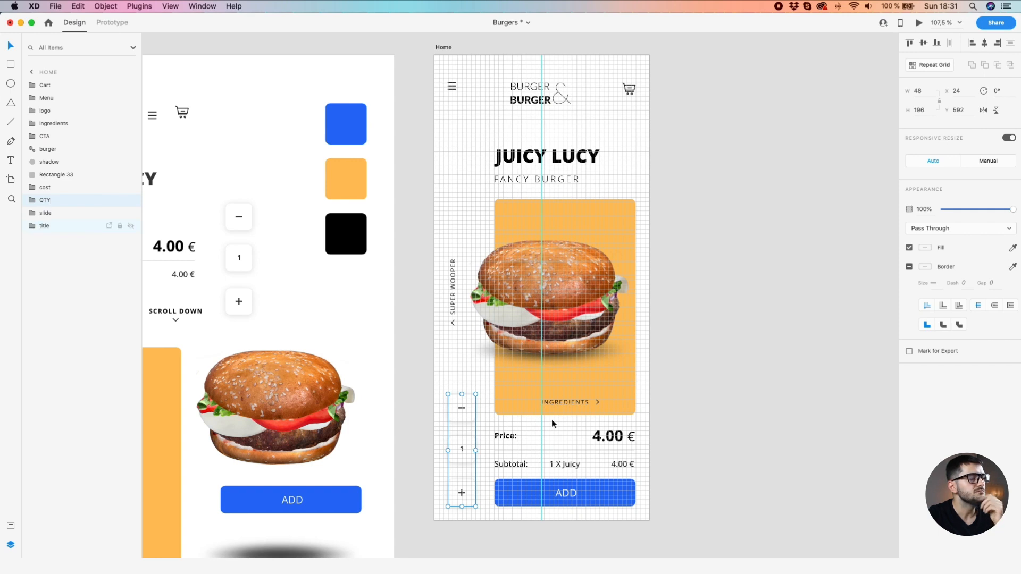
pyautogui.click(42, 214)
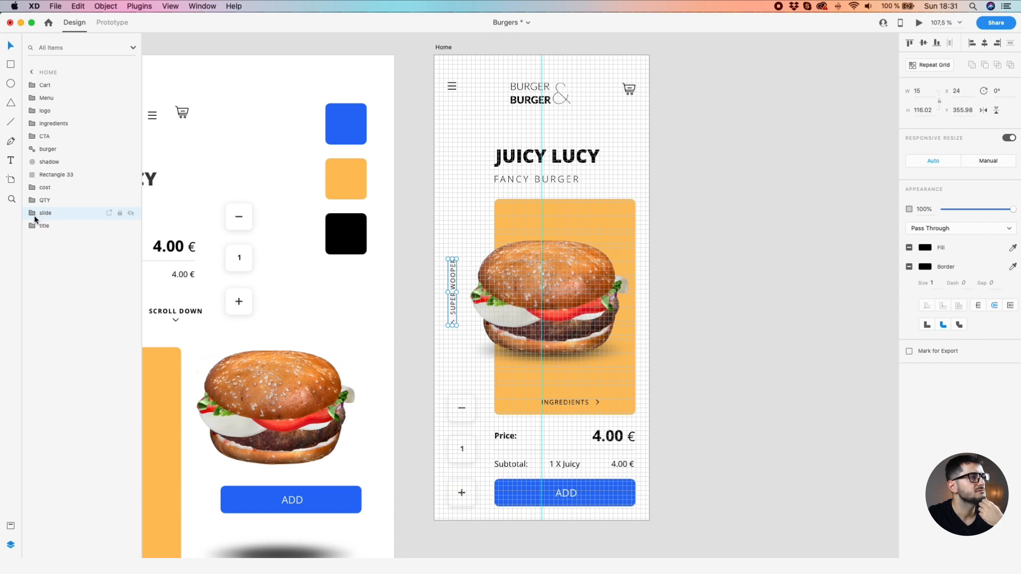
pyautogui.moveTo(30, 219); pyautogui.dragTo(30, 149)
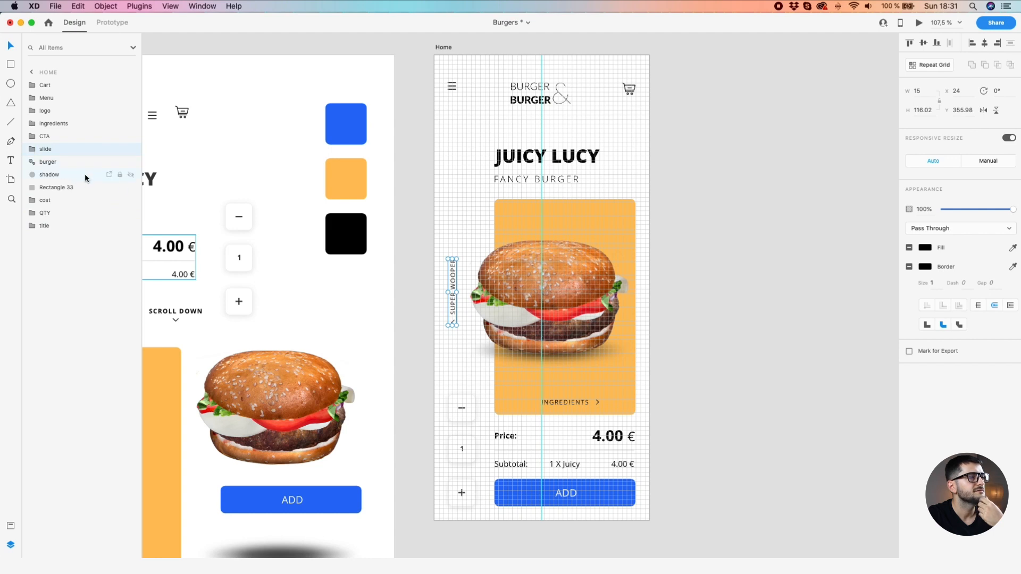
# Rename the orange rectangle's layer on the Home artboard to "Background"
pyautogui.click(55, 188)
pyautogui.doubleClick(54, 186)
pyautogui.write('Background')
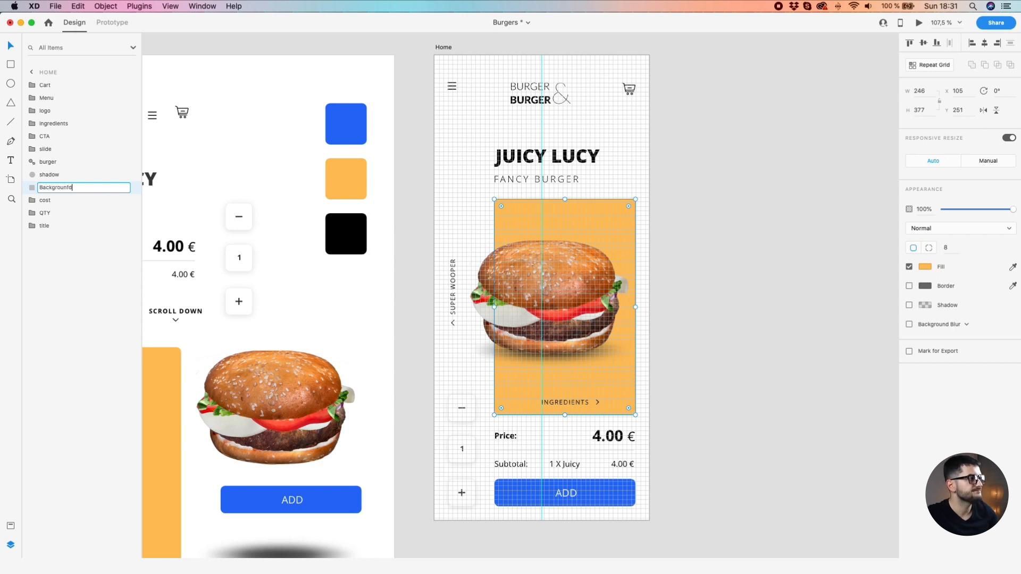
pyautogui.press('BackSpace')
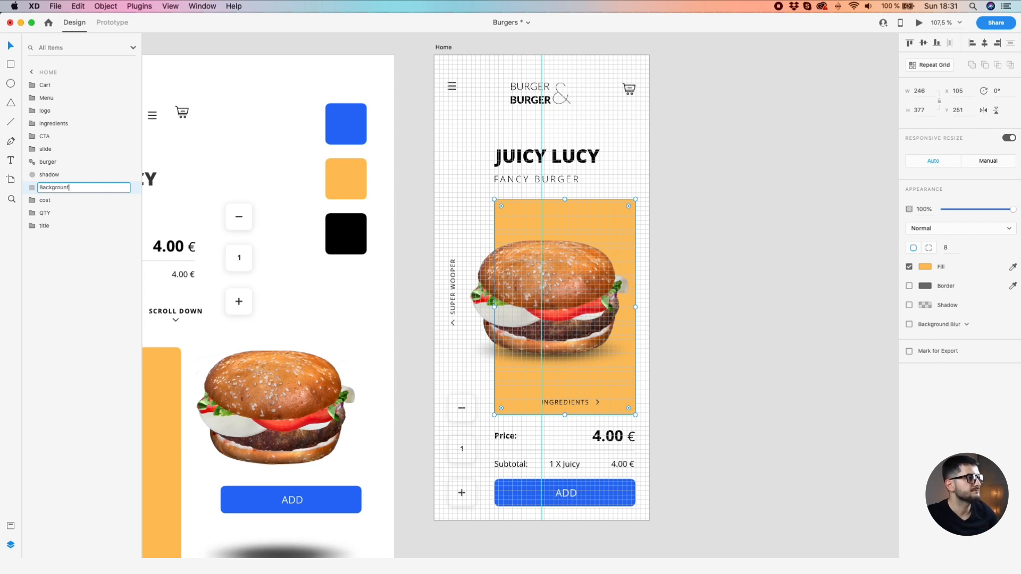
pyautogui.write('d')
pyautogui.press('Return')
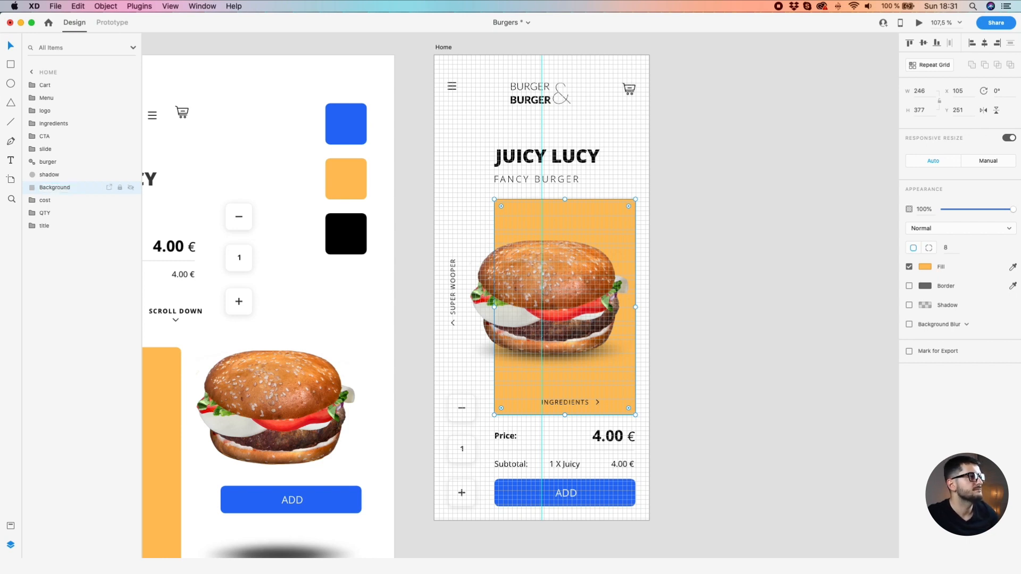
pyautogui.click(726, 324)
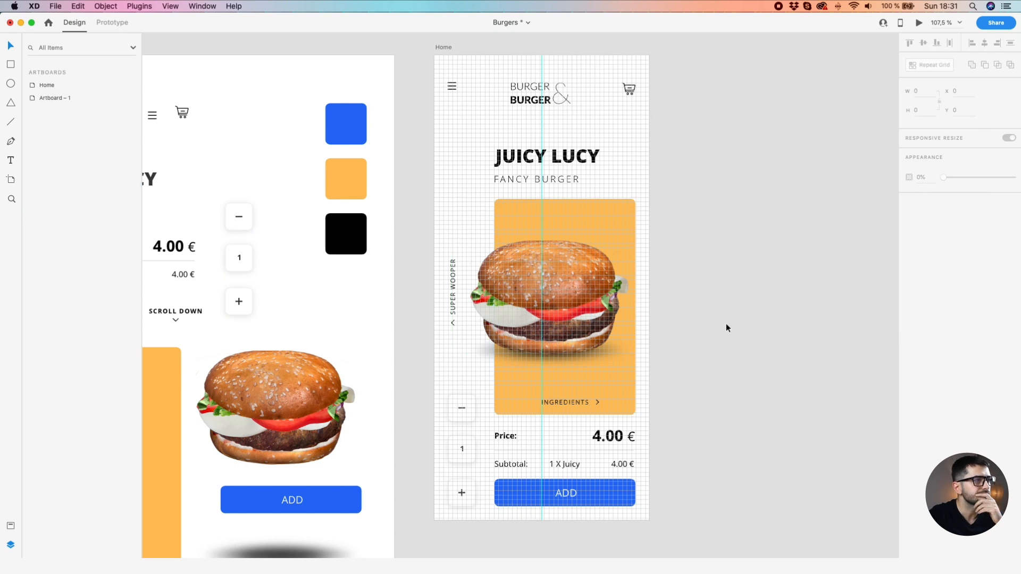
# Check the Home artboard's layer structure by selecting the background, cost, QTY, title, slide and logo layers in turn
pyautogui.click(597, 224)
pyautogui.click(610, 435)
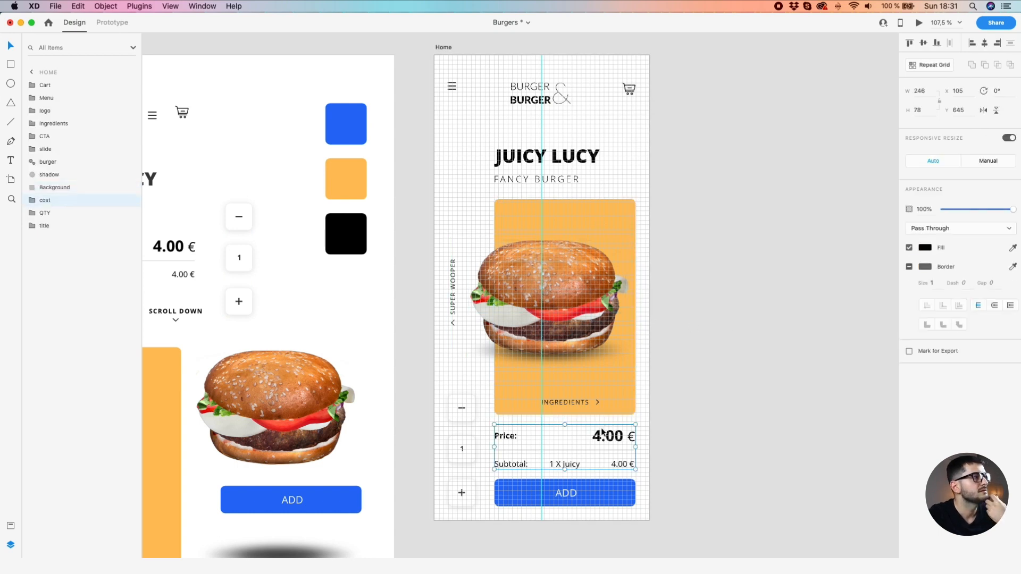
pyautogui.click(53, 212)
pyautogui.click(54, 227)
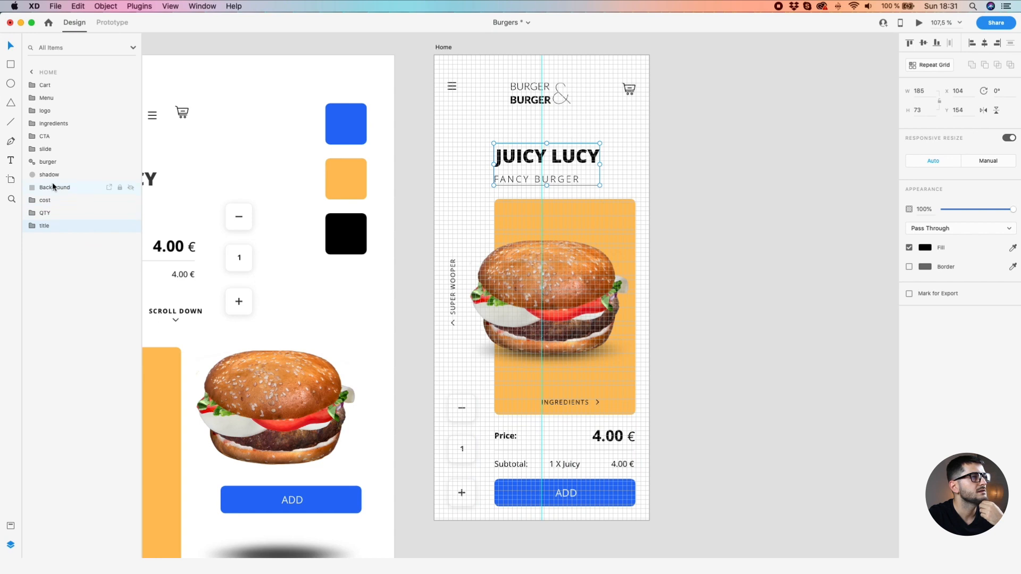
pyautogui.click(452, 279)
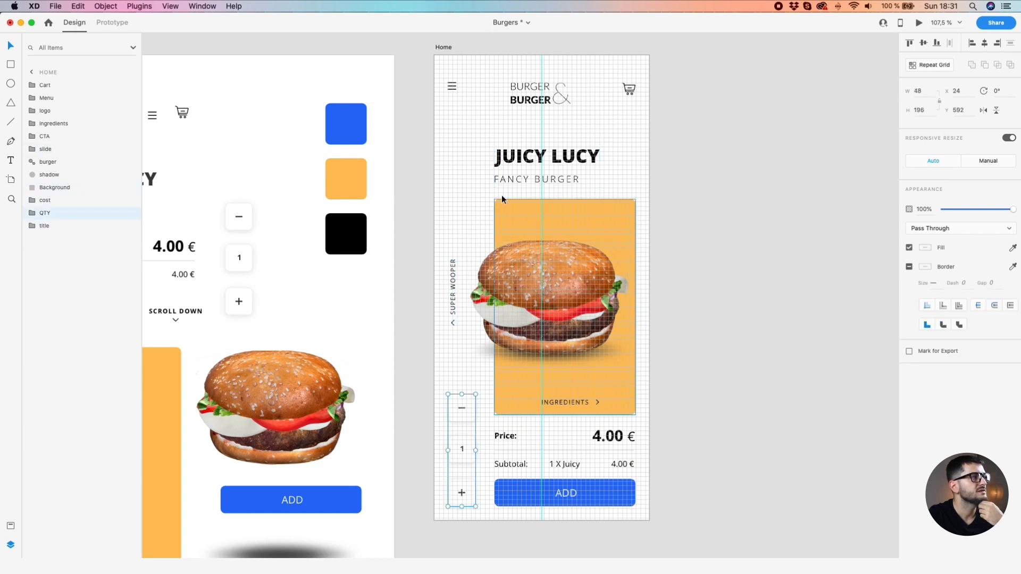
pyautogui.click(505, 181)
pyautogui.click(521, 107)
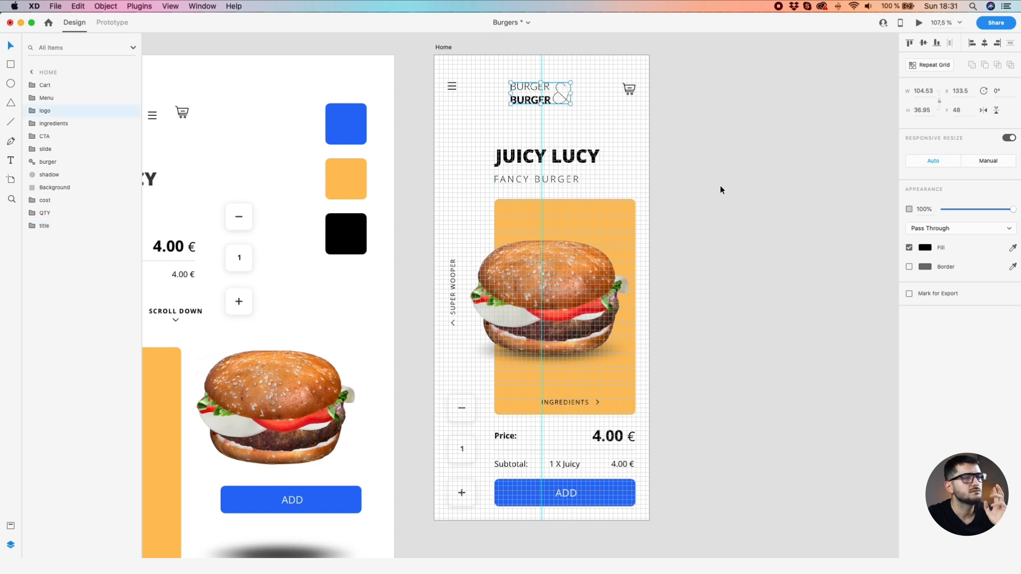
# Examine how the quantity controls line up with the ADD button and the grid near the Home artboard's lower edge
pyautogui.scroll(2, 430, 61)
pyautogui.scroll(-3, 429, 58)
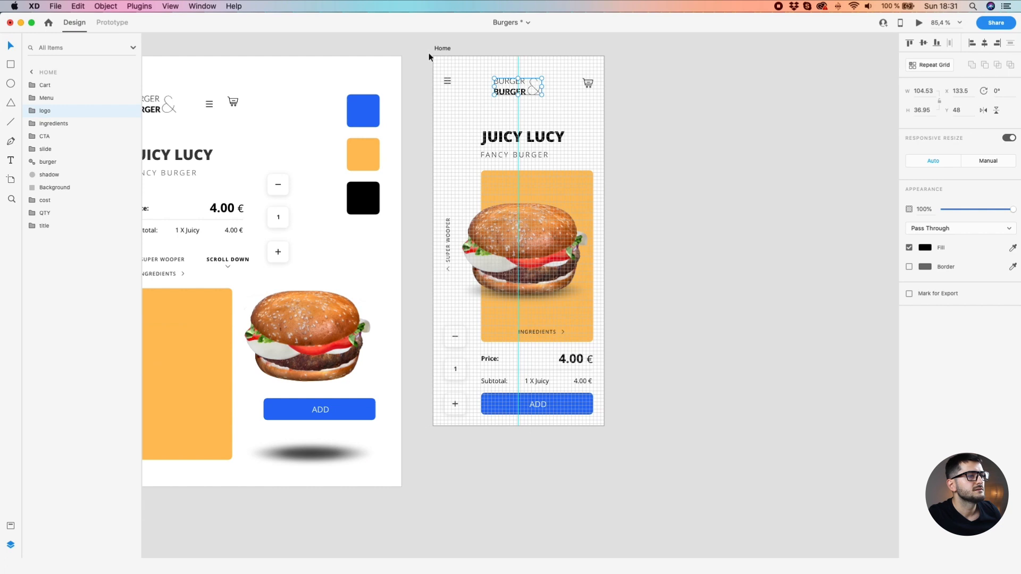
pyautogui.scroll(5, 497, 426)
pyautogui.moveTo(497, 426); pyautogui.dragTo(389, 376)
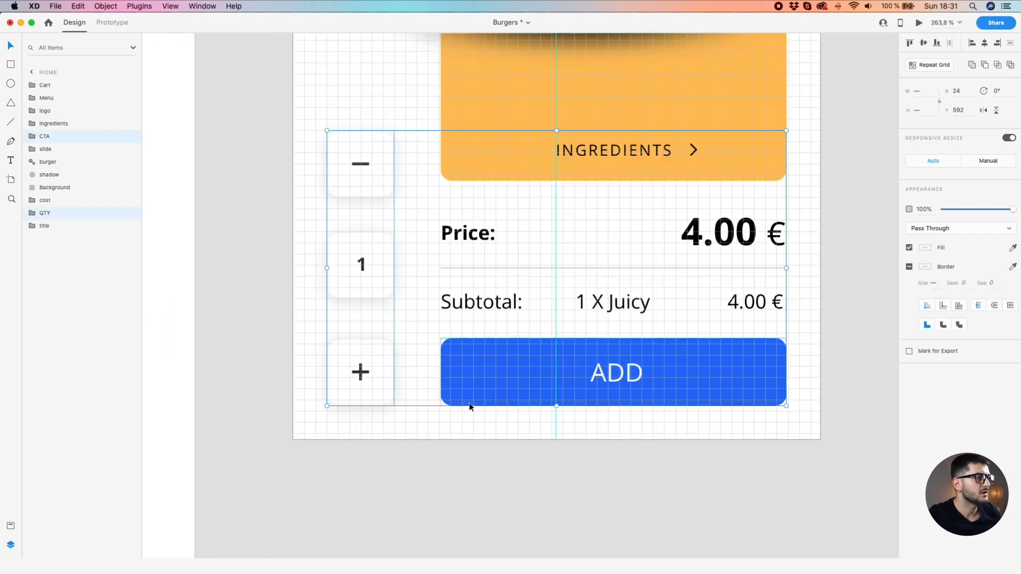
pyautogui.scroll(-2, 360, 372)
pyautogui.click(283, 320)
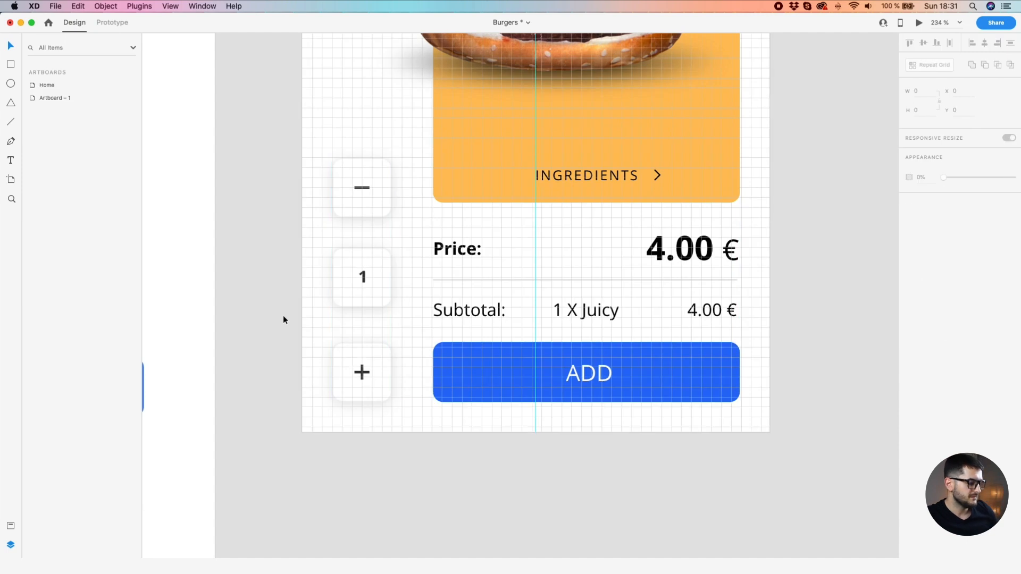
# Inspect the middle quantity box's rectangle inside the QTY group, examining its border, rounded corners and shadow up close
pyautogui.scroll(1, 289, 308)
pyautogui.click(367, 282)
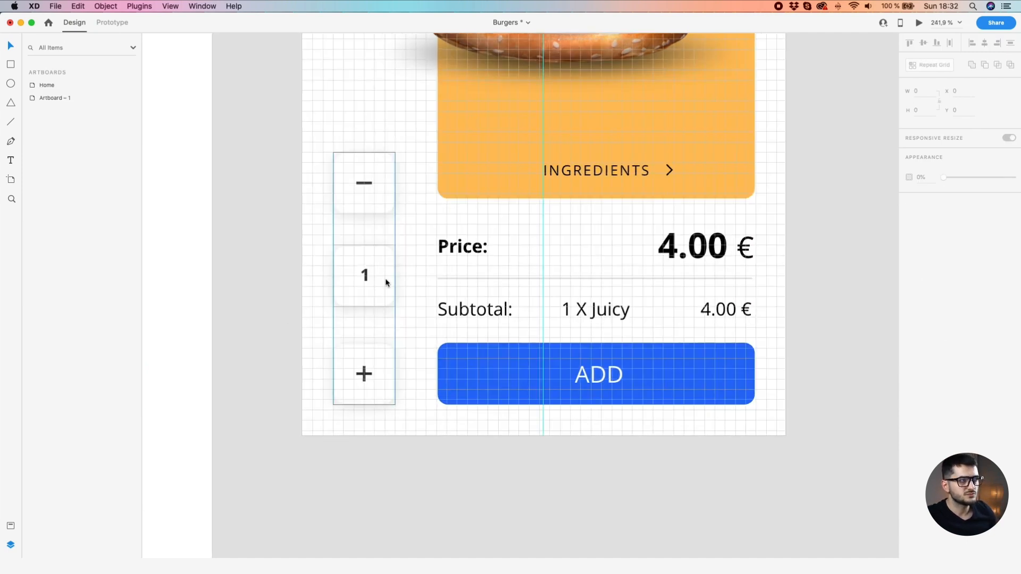
pyautogui.doubleClick(387, 282)
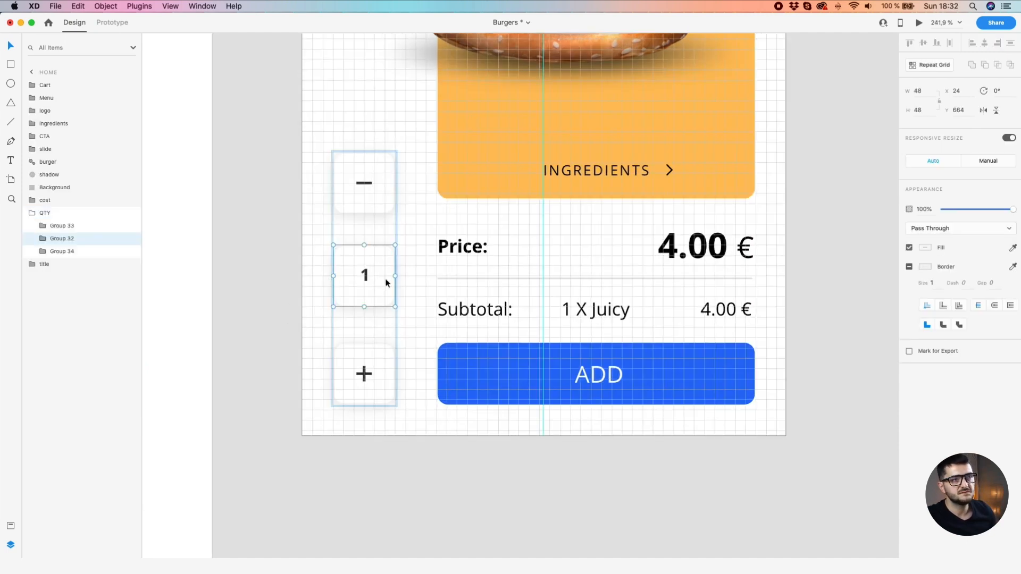
pyautogui.doubleClick(386, 282)
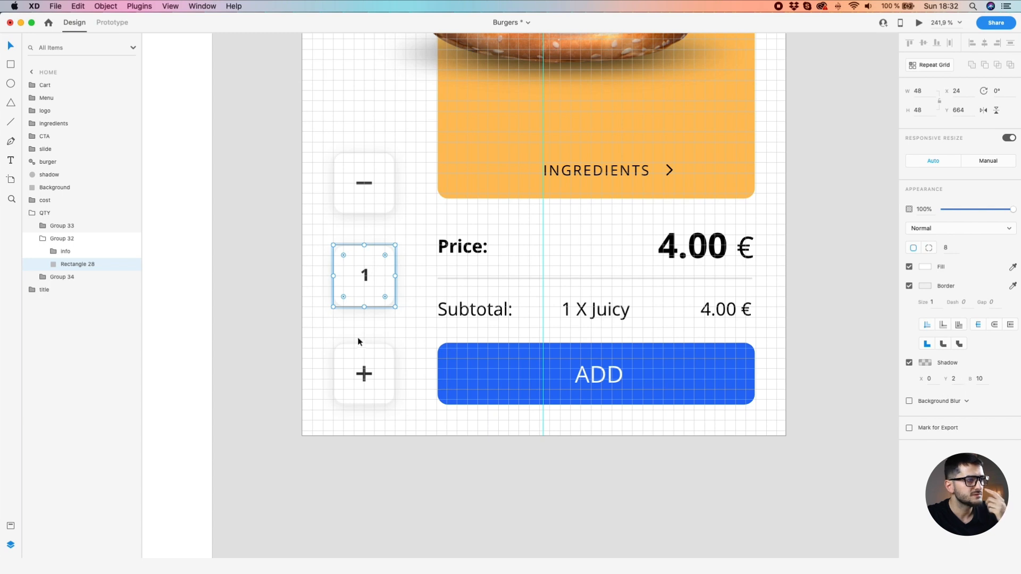
pyautogui.click(320, 331)
pyautogui.scroll(-2, 319, 326)
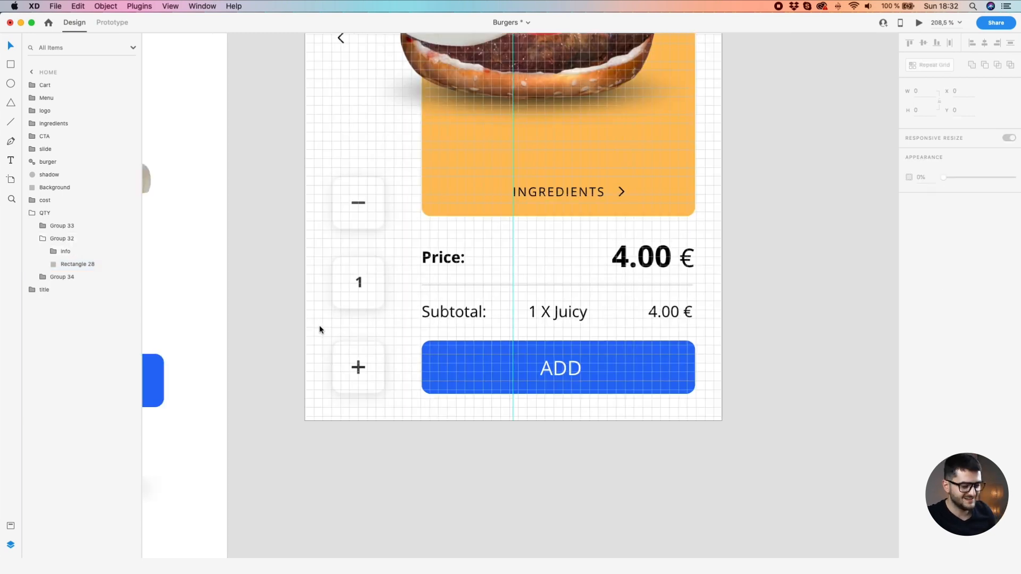
pyautogui.scroll(3, 319, 325)
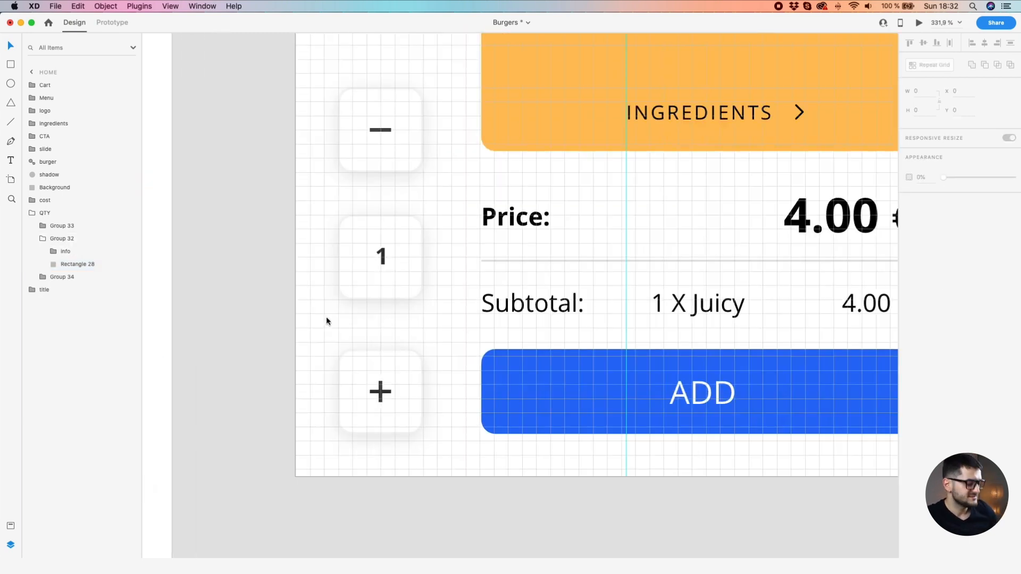
pyautogui.scroll(5, 331, 317)
pyautogui.scroll(-2, 330, 342)
pyautogui.scroll(6, 321, 181)
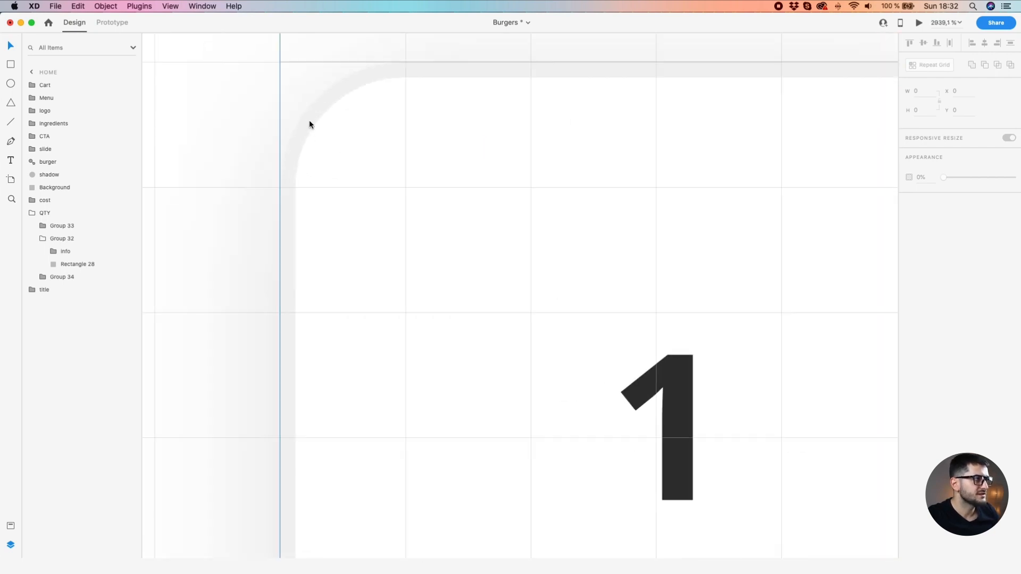
pyautogui.scroll(-10, 334, 141)
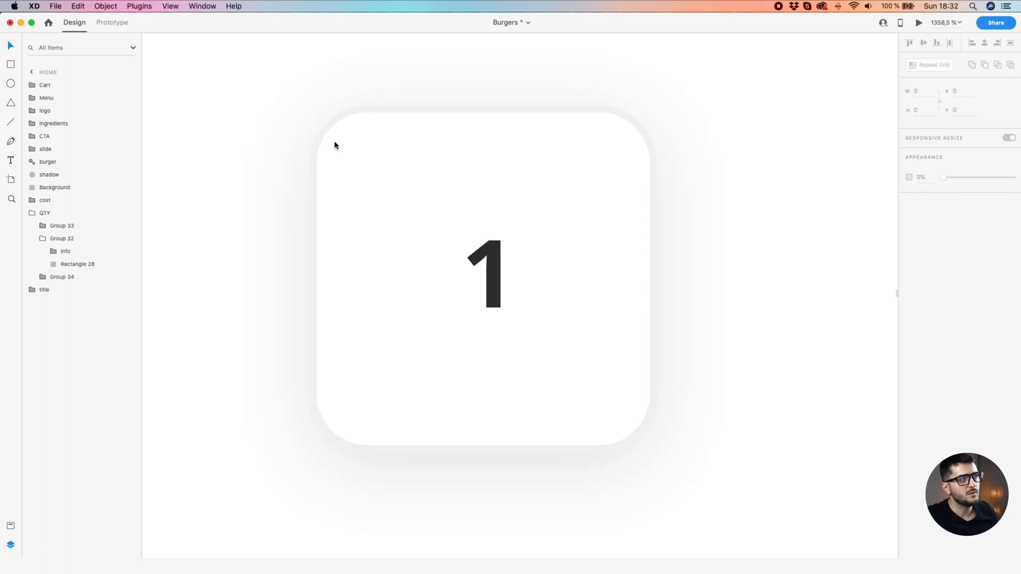
pyautogui.scroll(-4, 283, 177)
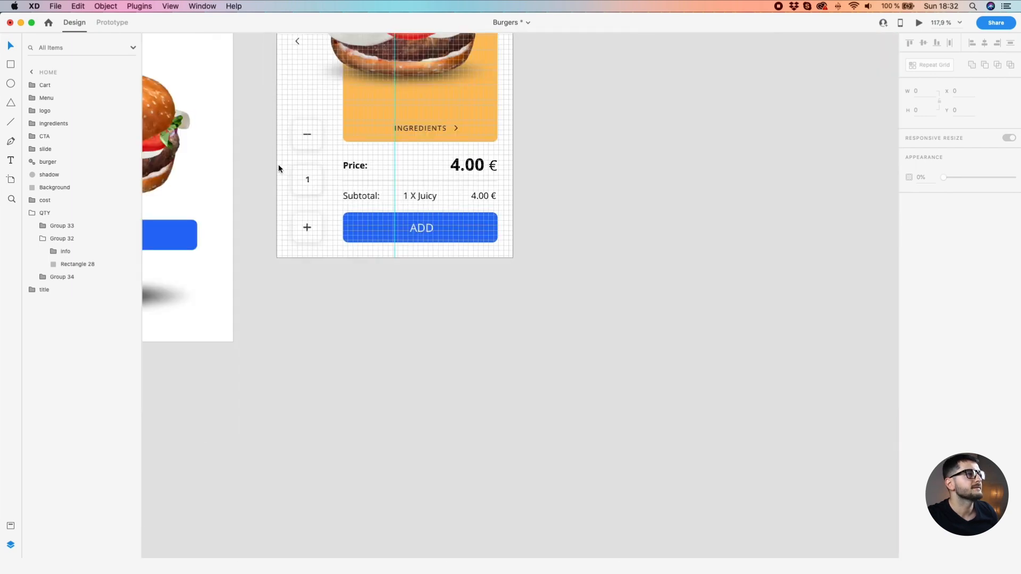
pyautogui.scroll(-3, 370, 383)
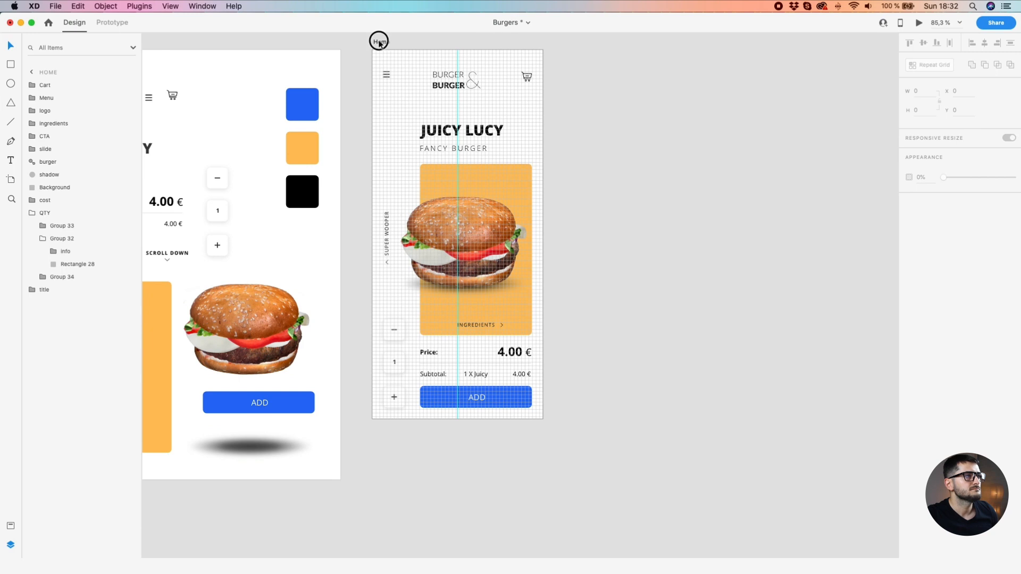
# Duplicate the Home artboard beside the original and rename the copy "Expand"
pyautogui.click(380, 42)
pyautogui.scroll(1, 381, 45)
pyautogui.moveTo(376, 60); pyautogui.dragTo(576, 60)
pyautogui.doubleClick(590, 59)
pyautogui.write('Expand')
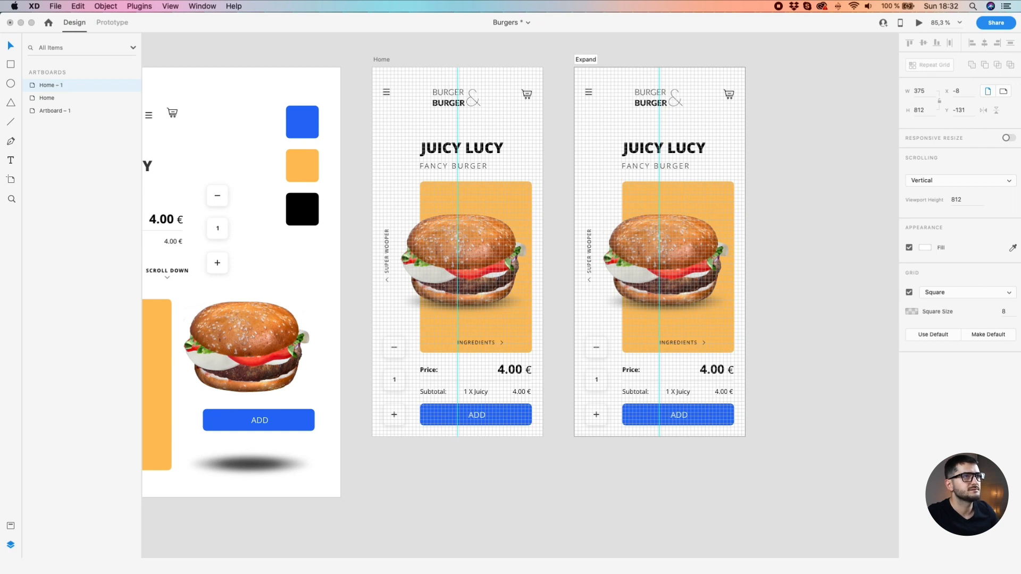
pyautogui.press('Return')
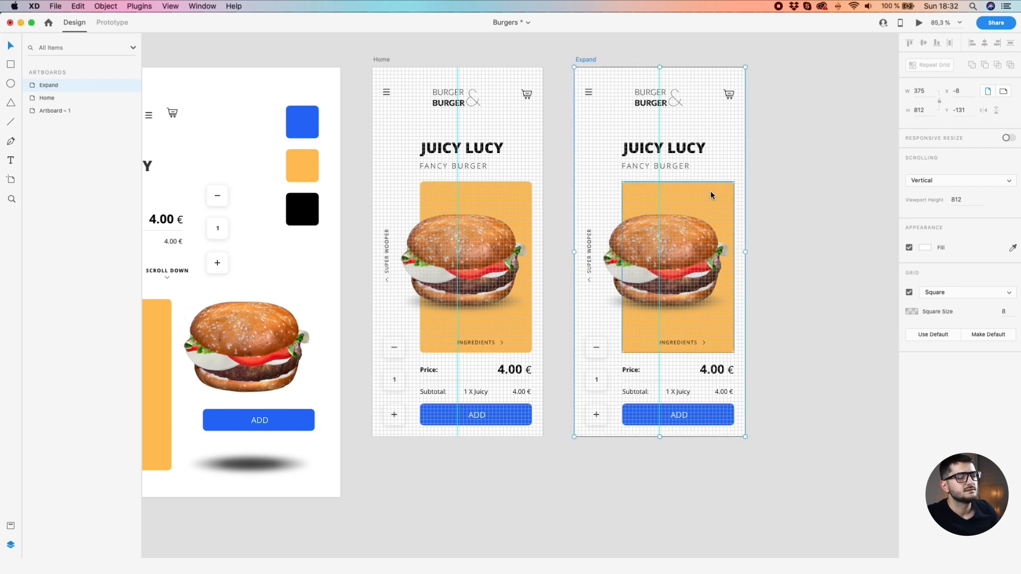
pyautogui.click(668, 201)
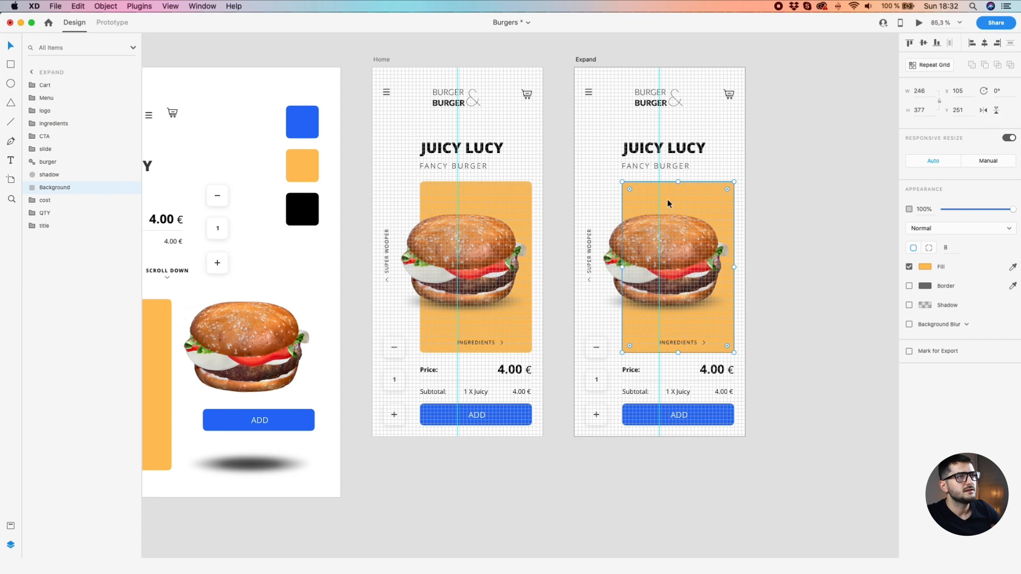
pyautogui.moveTo(621, 183); pyautogui.dragTo(583, 85)
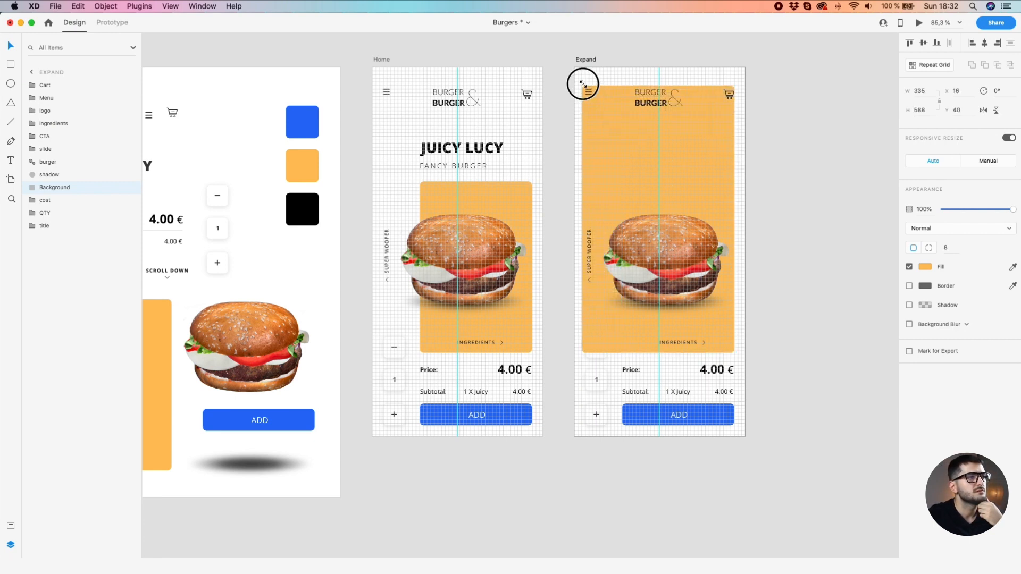
pyautogui.press('super+z')
# Move the Expand artboard's slide label over the artboard's left edge to X -12 and fade it out
pyautogui.scroll(3, 658, 222)
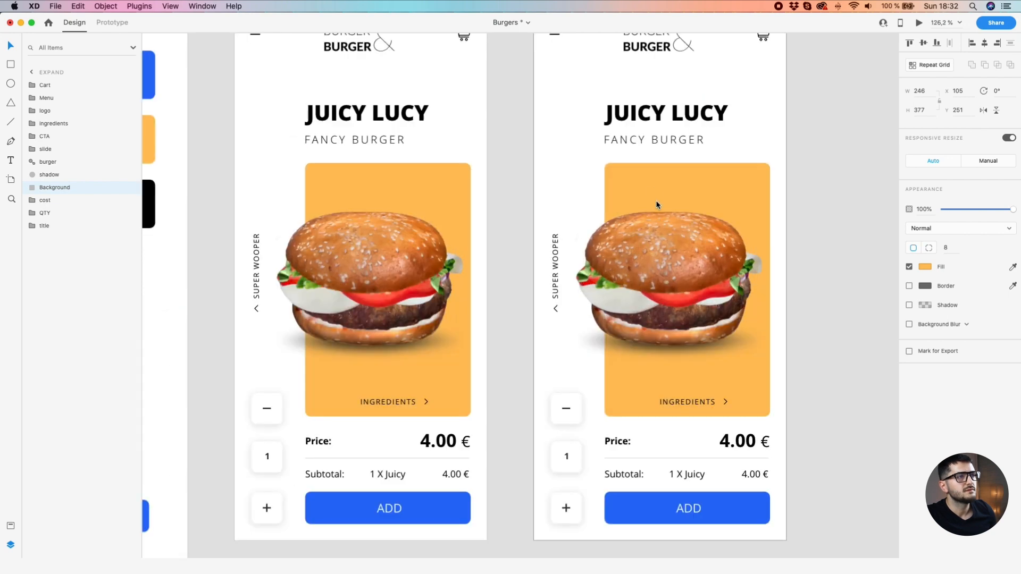
pyautogui.moveTo(558, 253); pyautogui.dragTo(537, 249)
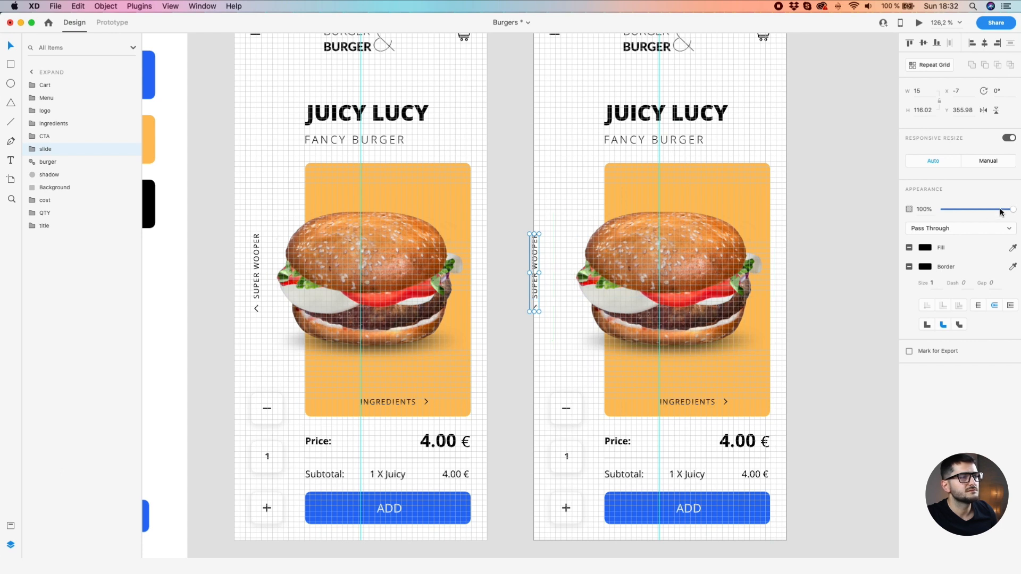
pyautogui.scroll(10, 564, 257)
pyautogui.moveTo(522, 273); pyautogui.dragTo(505, 271)
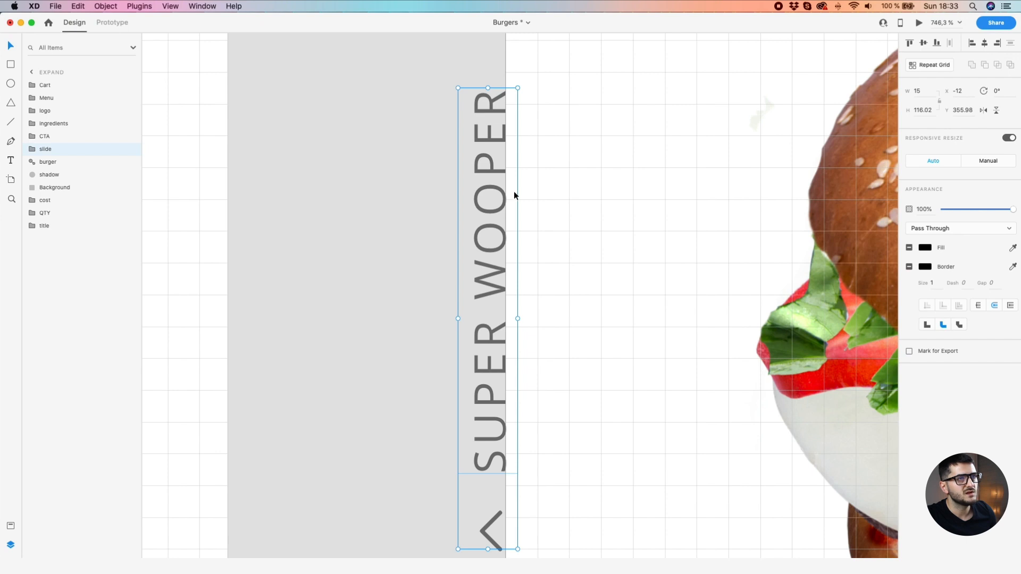
pyautogui.moveTo(968, 210); pyautogui.dragTo(937, 210)
# Shift the Expand artboard's cost group horizontally past the right edge to X 248 and make it fully transparent
pyautogui.scroll(-10, 661, 188)
pyautogui.click(608, 217)
pyautogui.moveTo(609, 221); pyautogui.dragTo(403, 107)
pyautogui.click(529, 335)
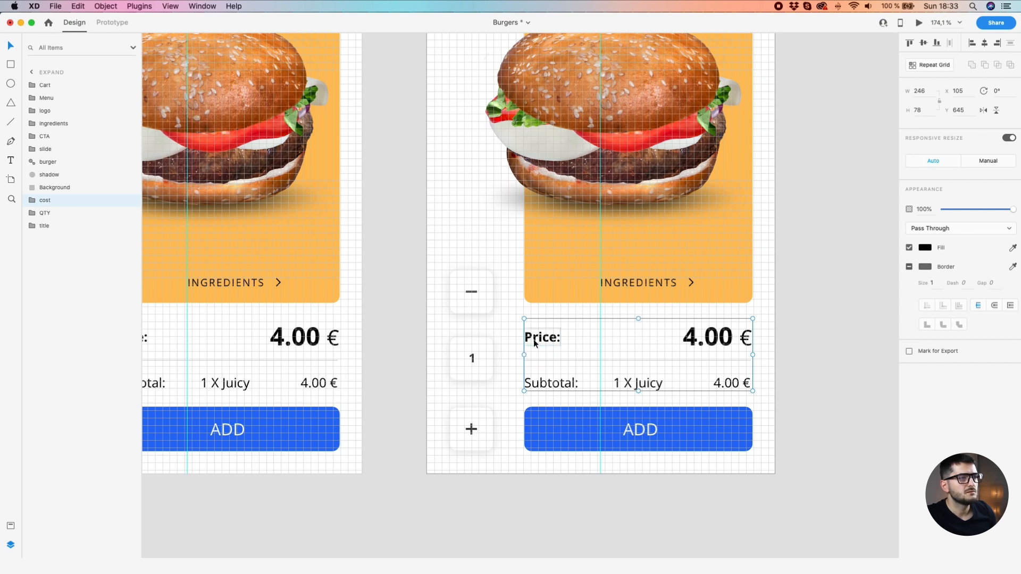
pyautogui.moveTo(535, 340); pyautogui.dragTo(669, 343)
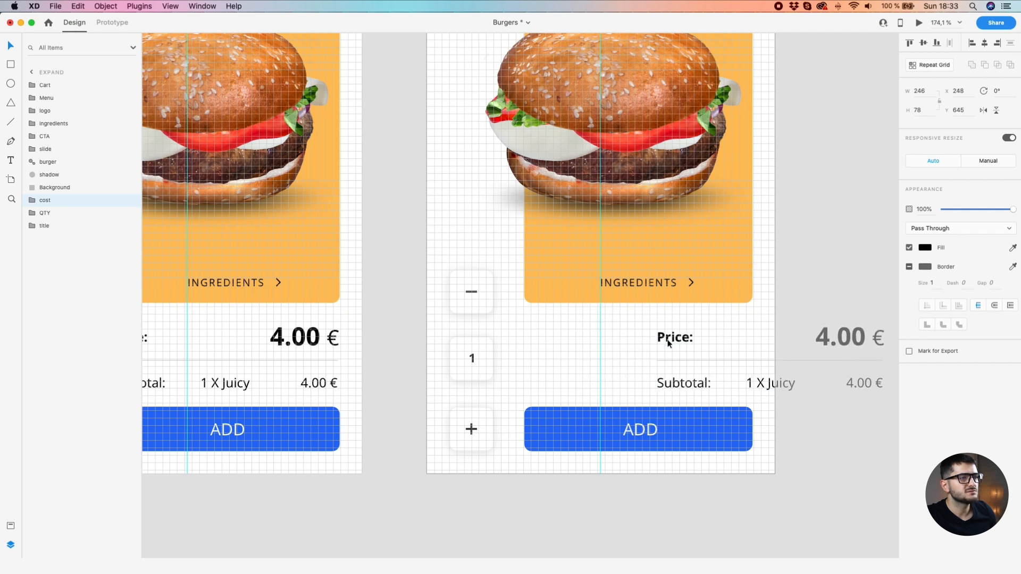
pyautogui.moveTo(1013, 209); pyautogui.dragTo(943, 209)
# Narrow the Expand artboard's ADD button by moving its left edge inward to X 291
pyautogui.click(535, 437)
pyautogui.moveTo(522, 427); pyautogui.dragTo(684, 422)
pyautogui.scroll(5, 654, 428)
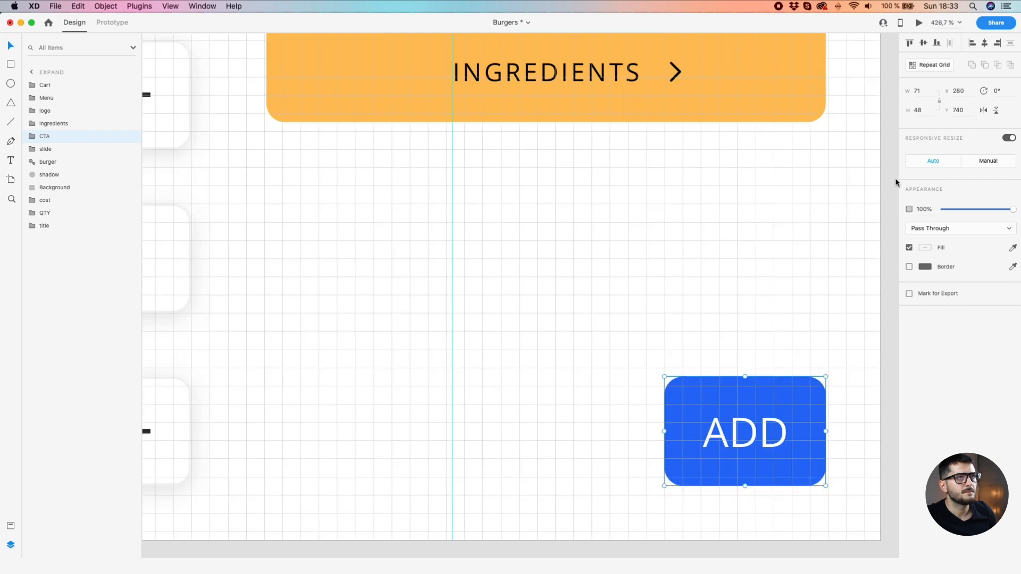
pyautogui.moveTo(666, 432); pyautogui.dragTo(690, 433)
# Try a width of 48 for the ADD button, and set its final width to 56
pyautogui.click(923, 91)
pyautogui.write('48')
pyautogui.press('Return')
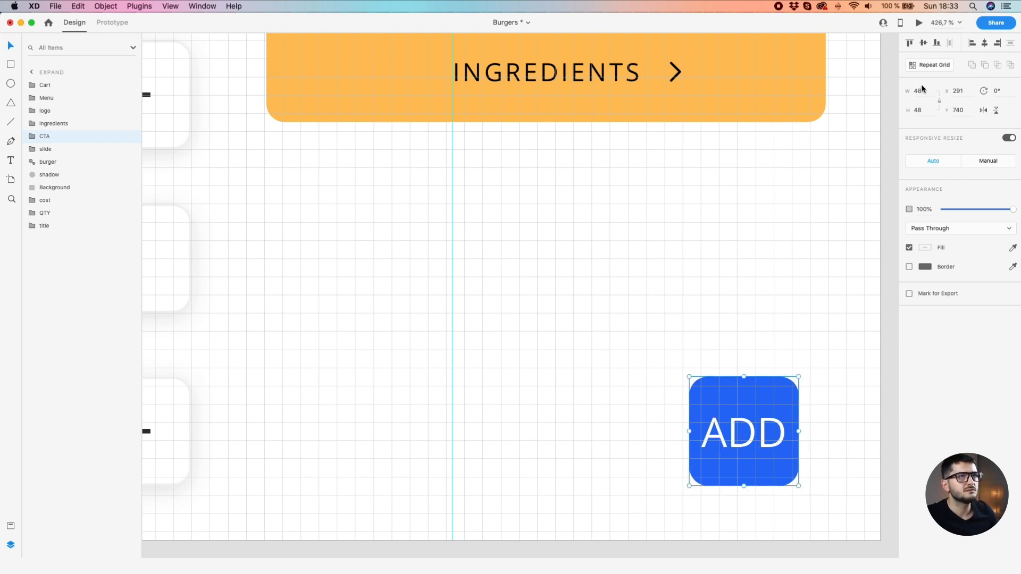
pyautogui.doubleClick(921, 90)
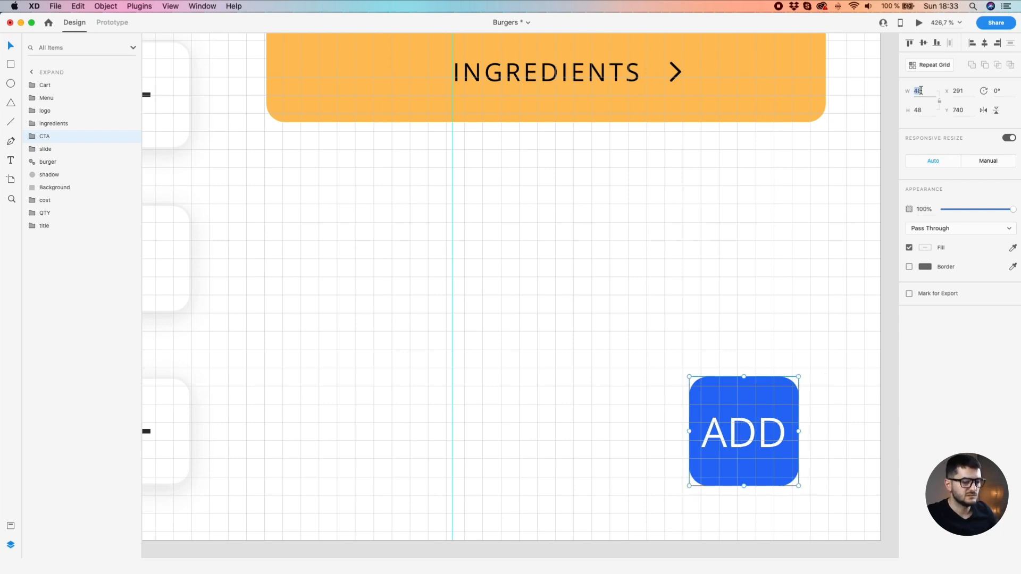
pyautogui.write('56')
pyautogui.press('Return')
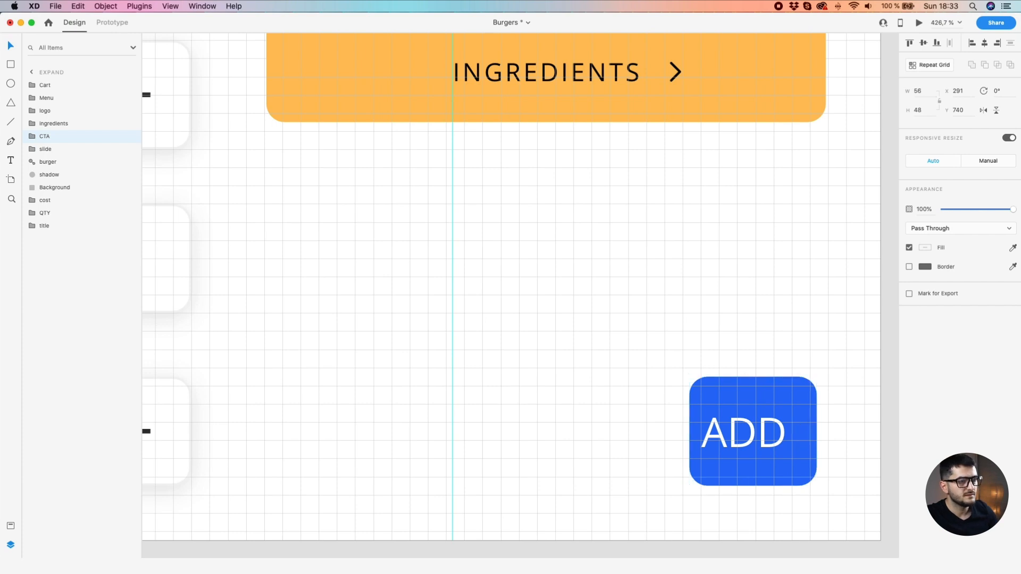
# Centre the ADD text horizontally within the narrowed button, at X 300.21
pyautogui.doubleClick(740, 442)
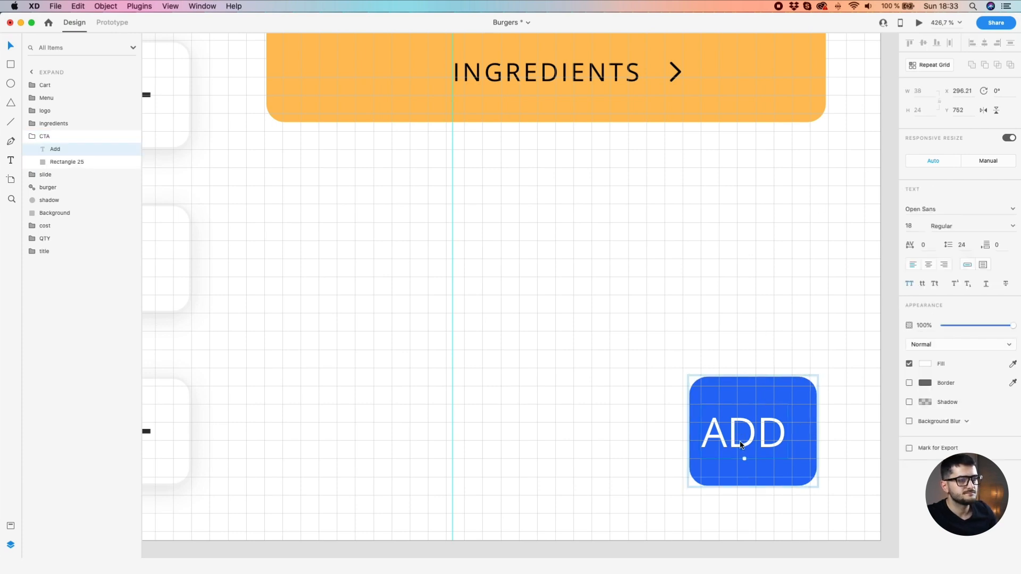
pyautogui.press('Right')
pyautogui.press('Right')
pyautogui.moveTo(740, 443); pyautogui.dragTo(743, 443)
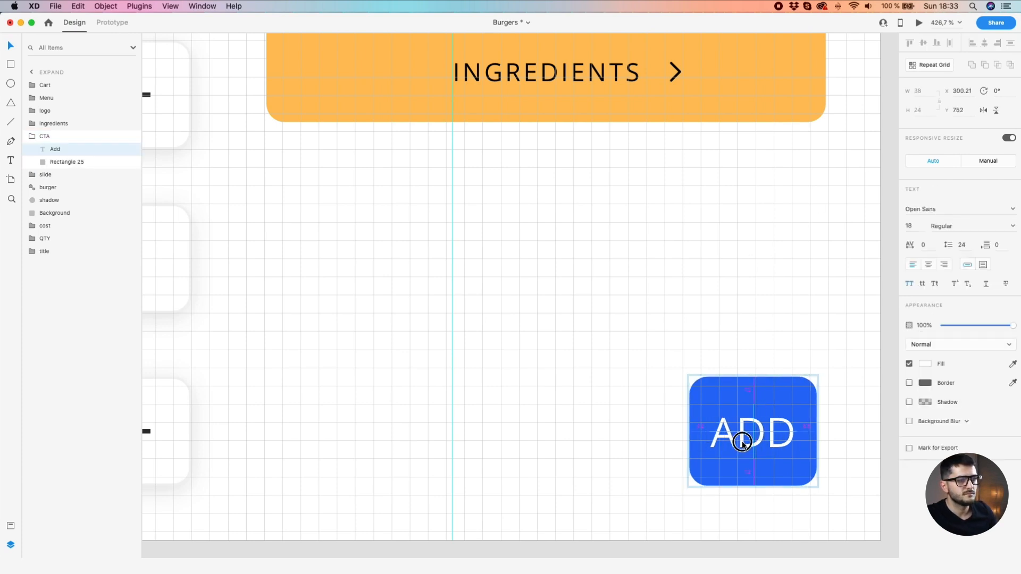
# Shift the Expand artboard's ADD button group to X 295, aligning it with the edge of the orange card
pyautogui.press('alt')
pyautogui.click(831, 367)
pyautogui.moveTo(813, 389); pyautogui.dragTo(811, 391)
pyautogui.press('super+z')
pyautogui.press('alt')
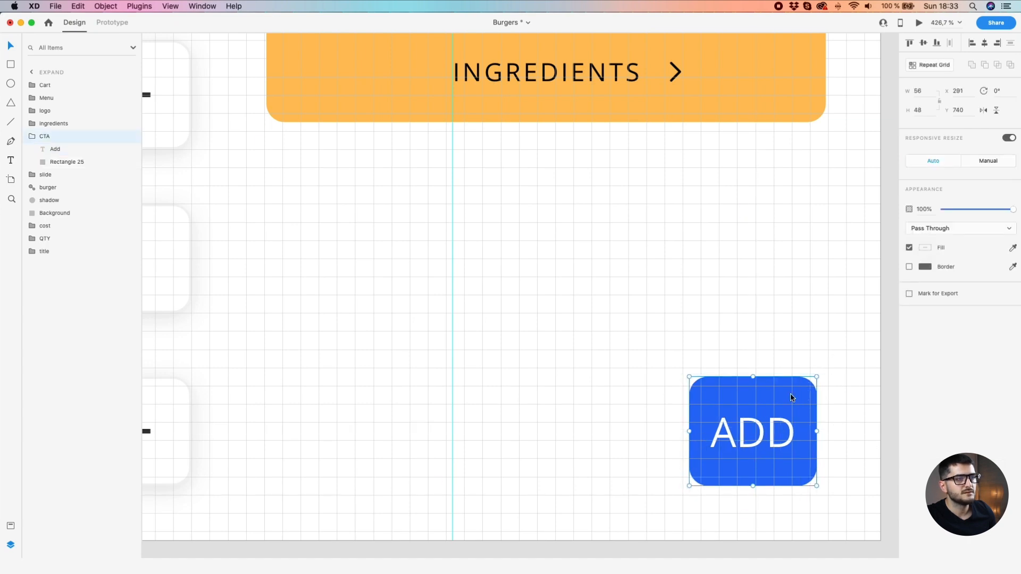
pyautogui.press('alt')
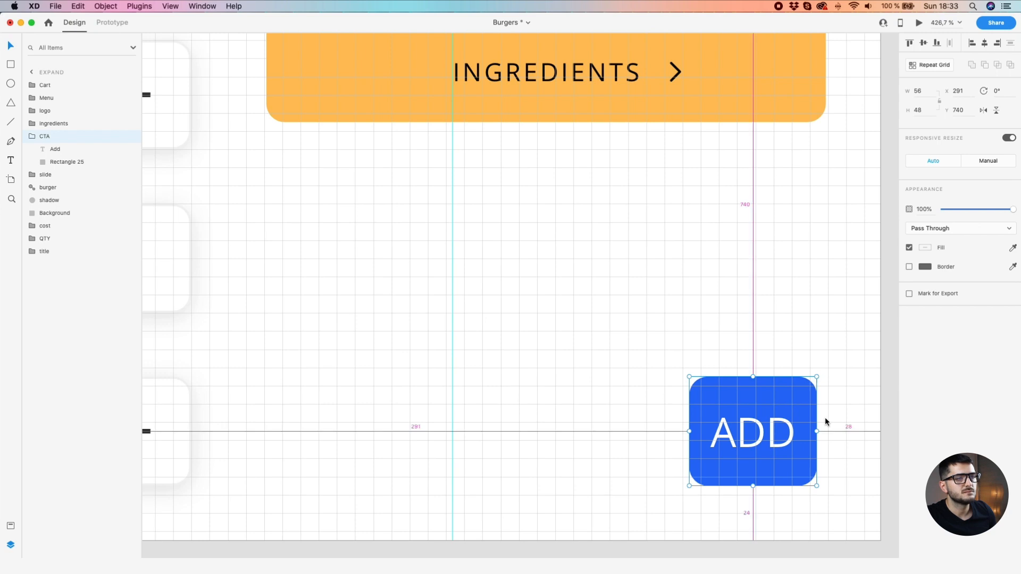
pyautogui.press('Right')
pyautogui.press('Right')
pyautogui.press('Right')
pyautogui.press('Right')
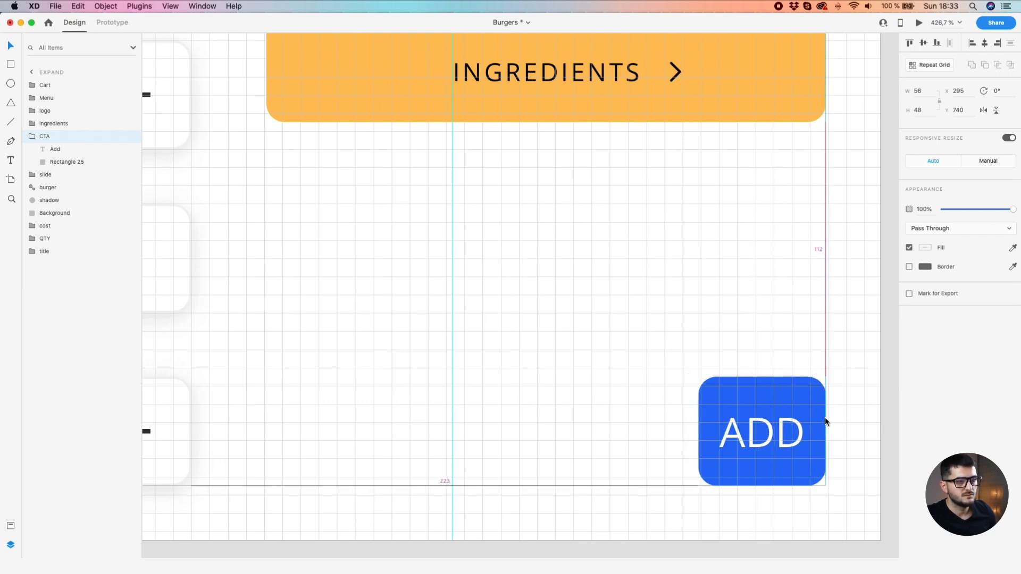
pyautogui.press('alt')
pyautogui.scroll(-3, 827, 421)
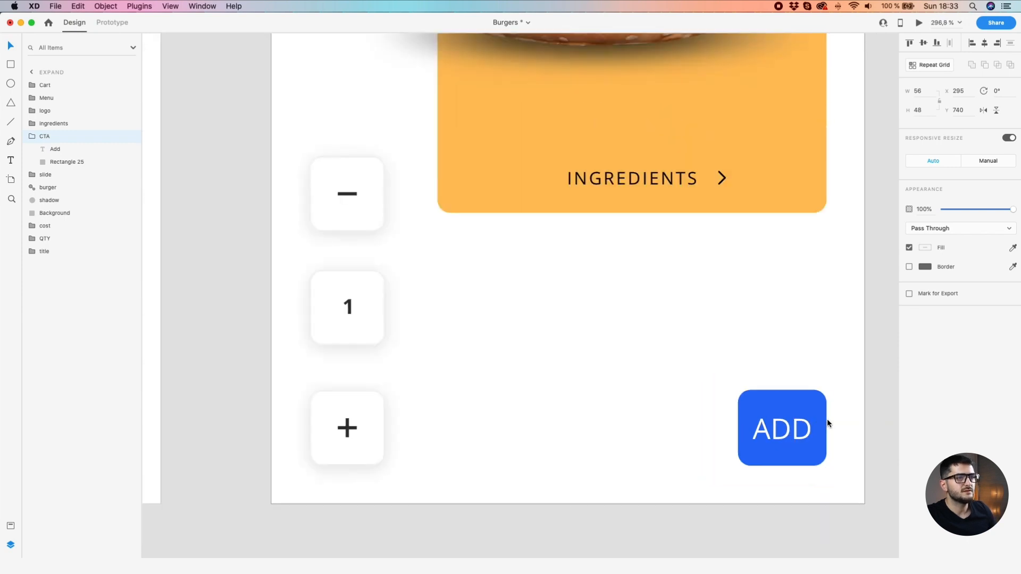
# Compress the Expand artboard's QTY group downward to a height of 124 at Y 664 and make it fully transparent
pyautogui.scroll(-3, 692, 371)
pyautogui.press('super+apostrophe')
pyautogui.scroll(-3, 736, 382)
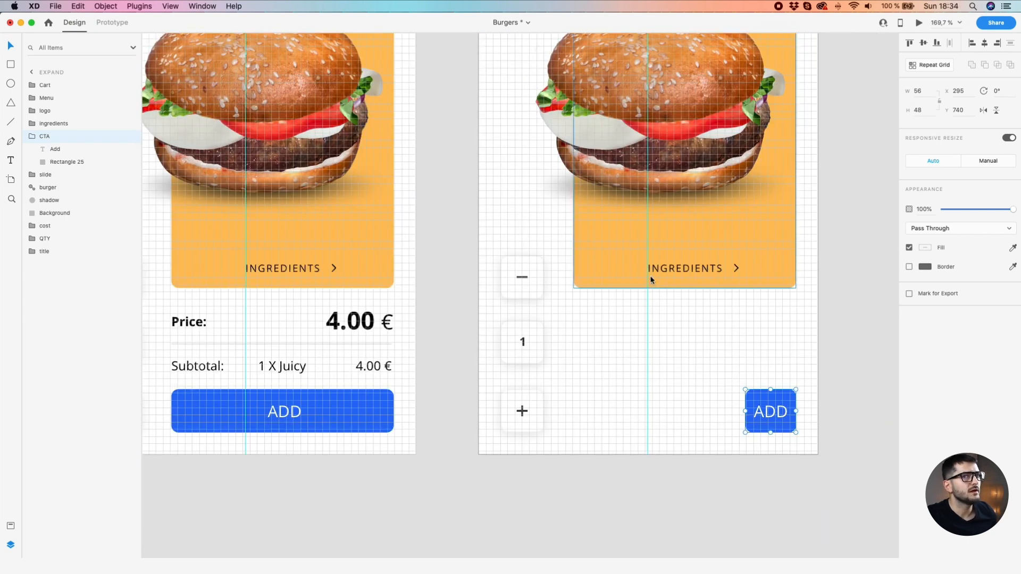
pyautogui.scroll(-2, 637, 323)
pyautogui.click(532, 268)
pyautogui.moveTo(534, 261); pyautogui.dragTo(531, 314)
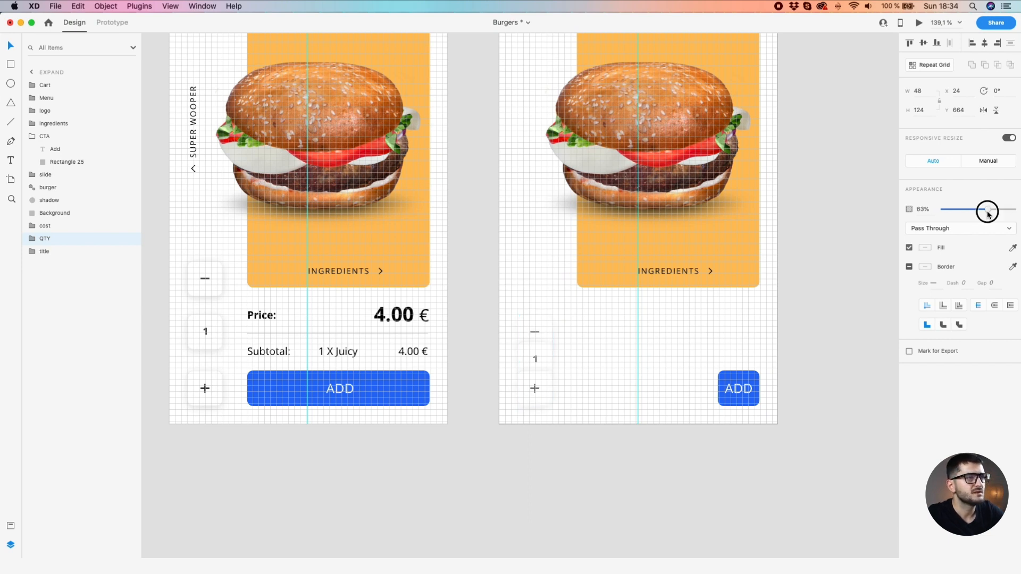
# Raise the Expand artboard's title group to Y 120 and make it fully transparent
pyautogui.click(581, 277)
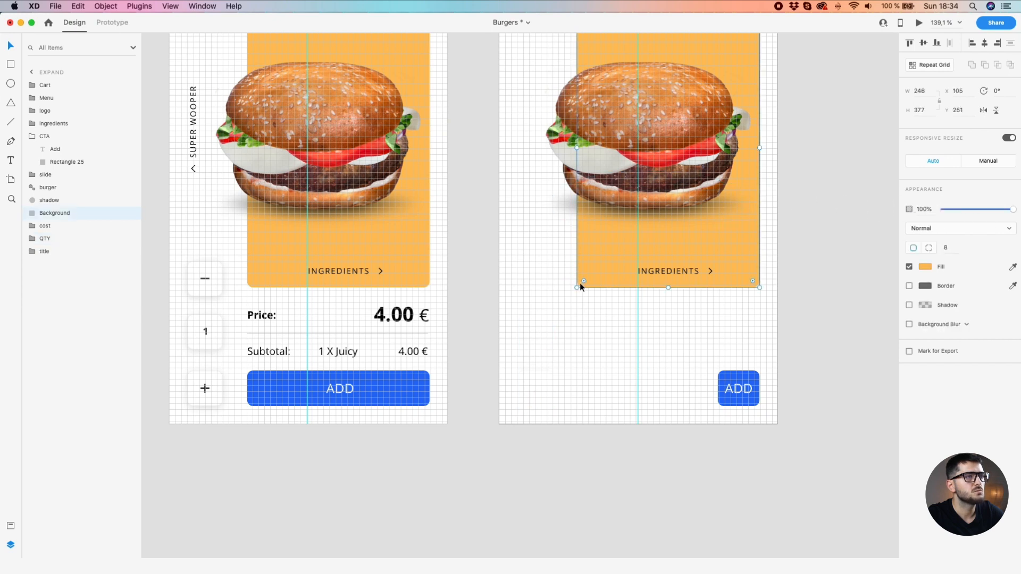
pyautogui.scroll(5, 580, 282)
pyautogui.click(585, 128)
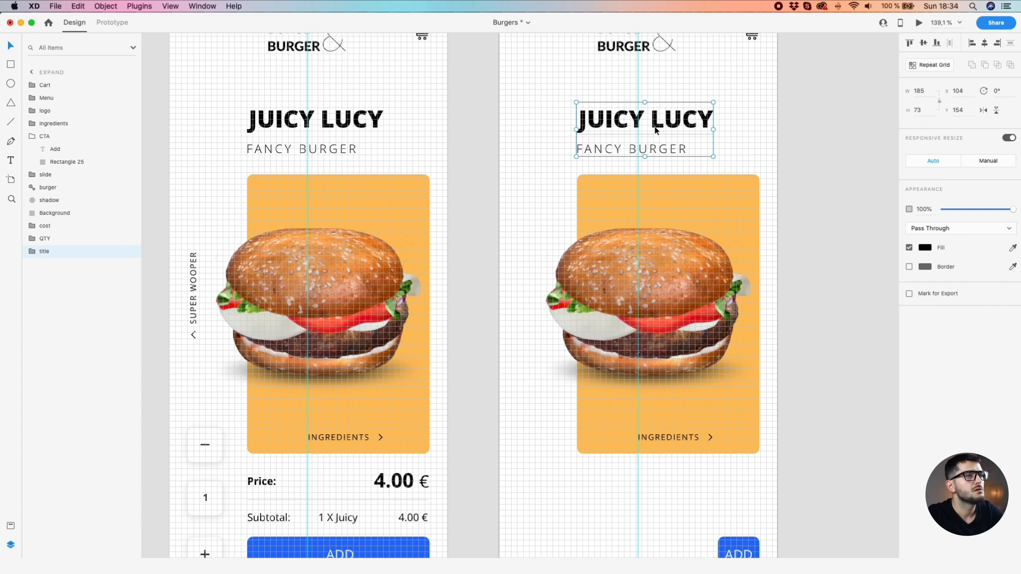
pyautogui.moveTo(655, 126); pyautogui.dragTo(654, 100)
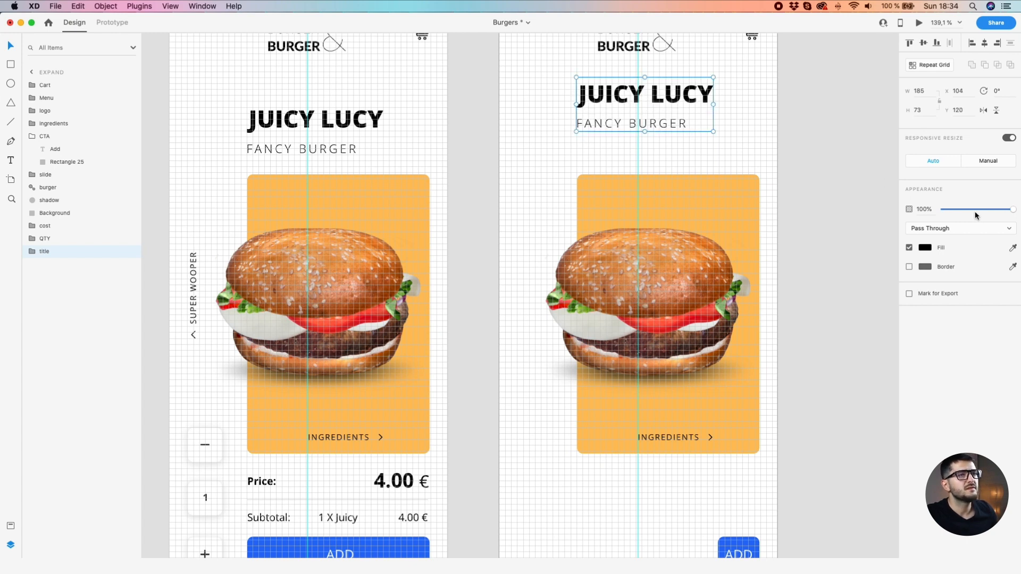
# Stretch the orange Background rectangle over the whole Expand artboard, 375 by 812 at X 0, Y 0
pyautogui.click(705, 194)
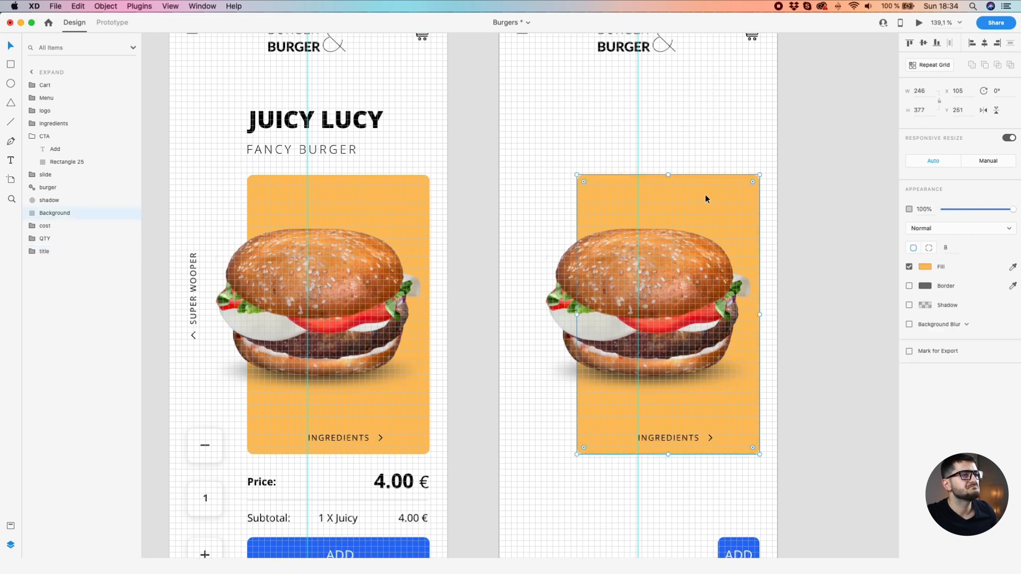
pyautogui.scroll(-5, 705, 193)
pyautogui.moveTo(622, 181); pyautogui.dragTo(571, 63)
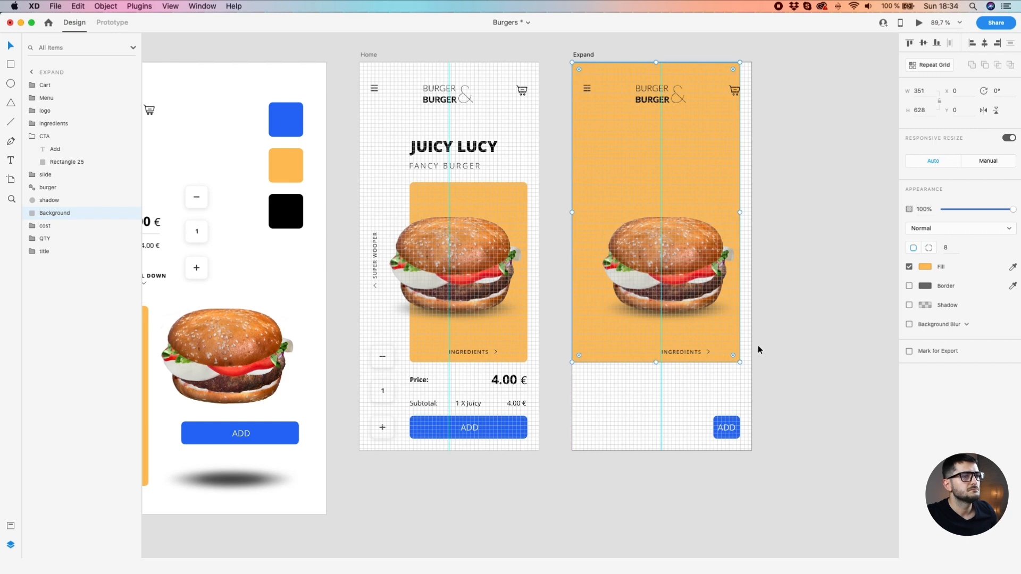
pyautogui.moveTo(740, 362); pyautogui.dragTo(752, 451)
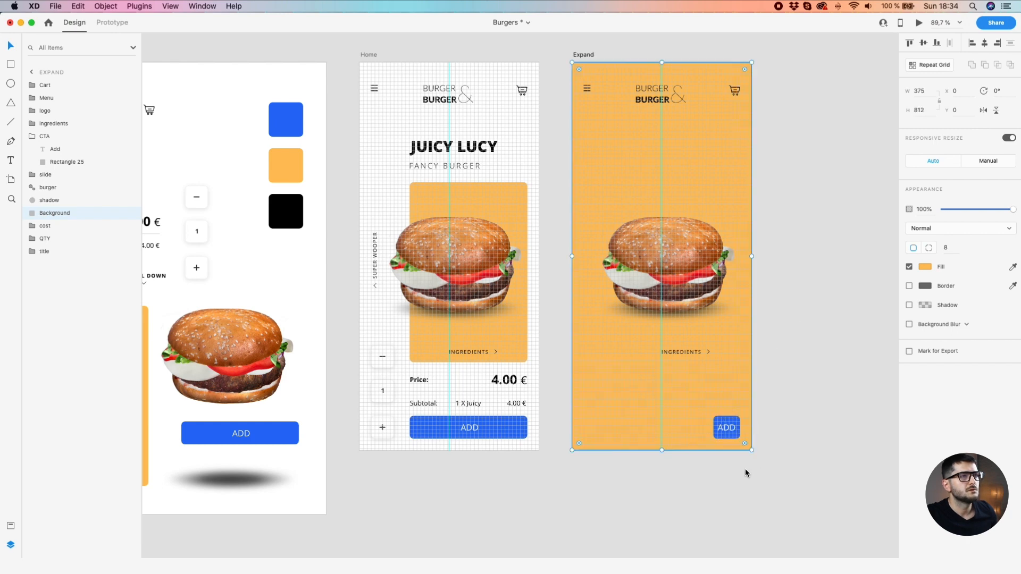
# Square off the enlarged orange background by reducing its corner radius to 0
pyautogui.scroll(10, 745, 472)
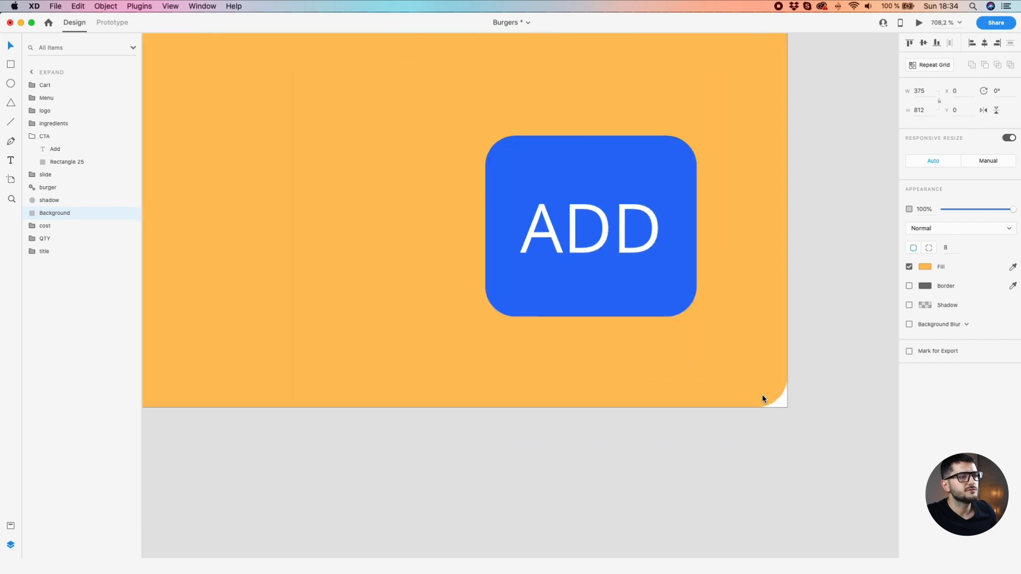
pyautogui.moveTo(754, 369); pyautogui.dragTo(797, 412)
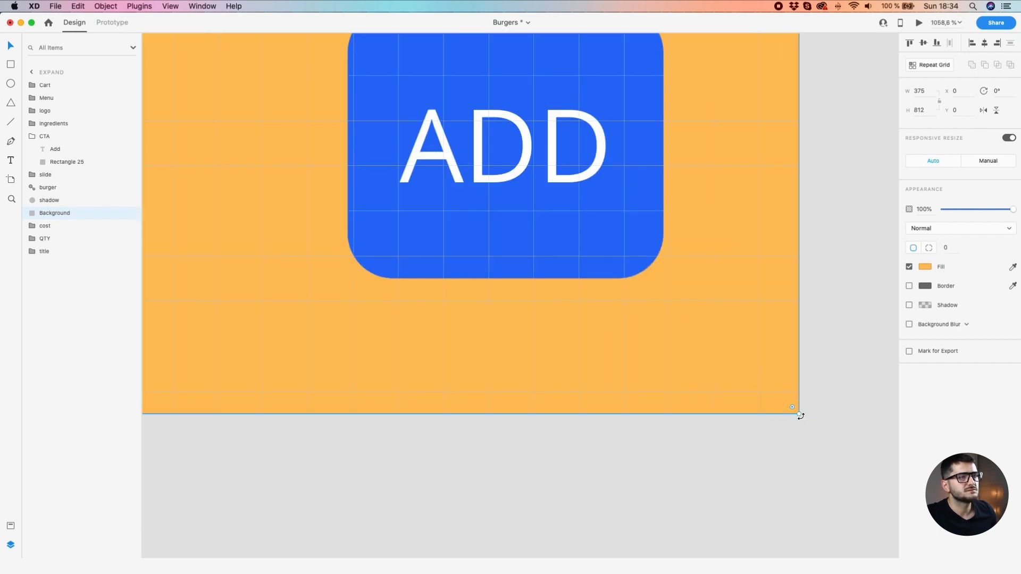
pyautogui.scroll(-3, 757, 420)
pyautogui.click(754, 448)
pyautogui.scroll(-8, 728, 392)
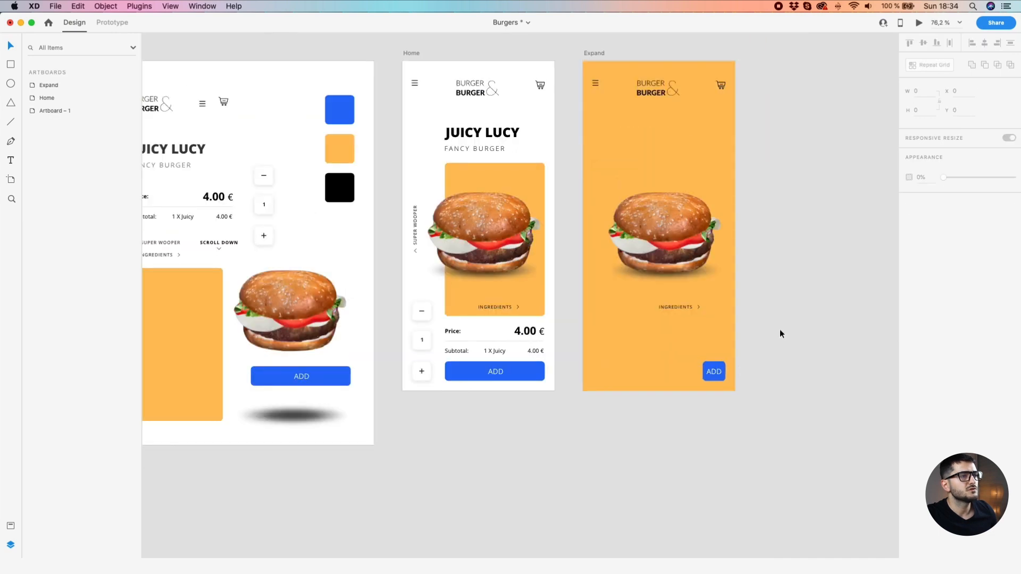
# Lift the Expand burger's bun top well above the fillings, to about Y 100, and rotate it to -5°
pyautogui.scroll(5, 714, 243)
pyautogui.doubleClick(678, 313)
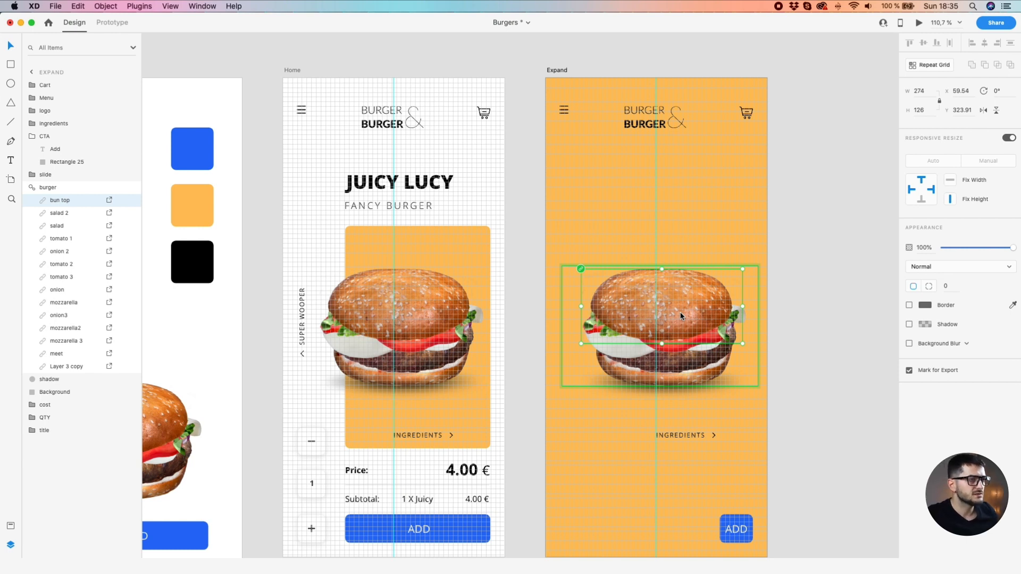
pyautogui.moveTo(681, 315); pyautogui.dragTo(680, 192)
pyautogui.moveTo(742, 143); pyautogui.dragTo(738, 135)
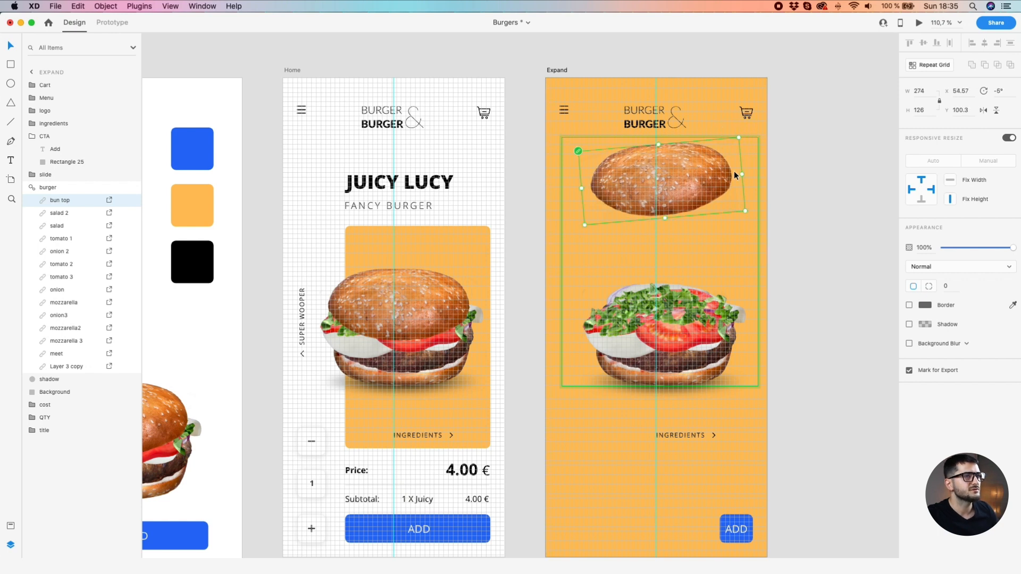
# Raise both salad pieces to just beneath the bun top, rotating salad 2 to 4° and salad to -7°
pyautogui.click(693, 292)
pyautogui.moveTo(694, 293); pyautogui.dragTo(745, 190)
pyautogui.moveTo(740, 253); pyautogui.dragTo(719, 222)
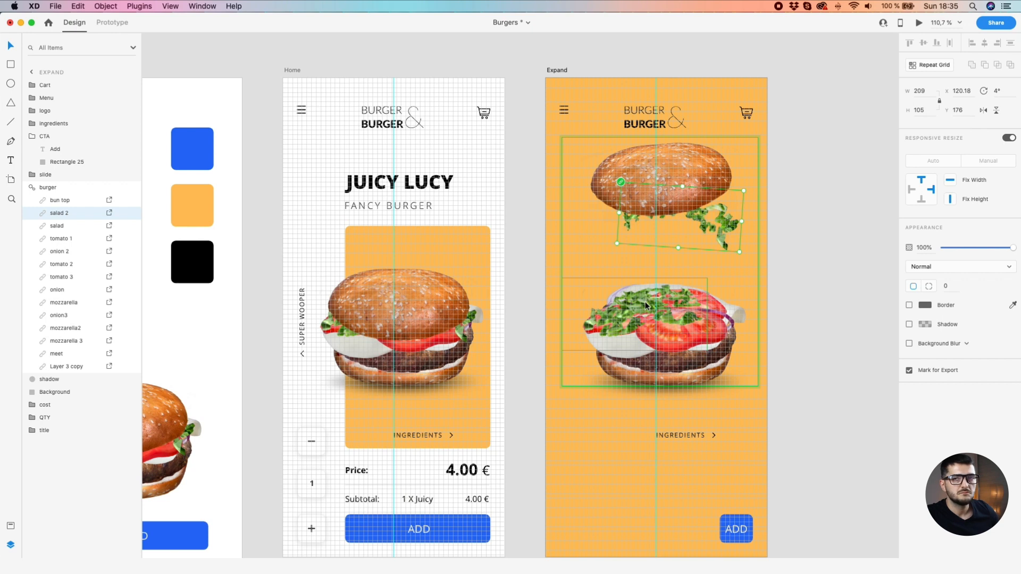
pyautogui.moveTo(646, 305); pyautogui.dragTo(629, 213)
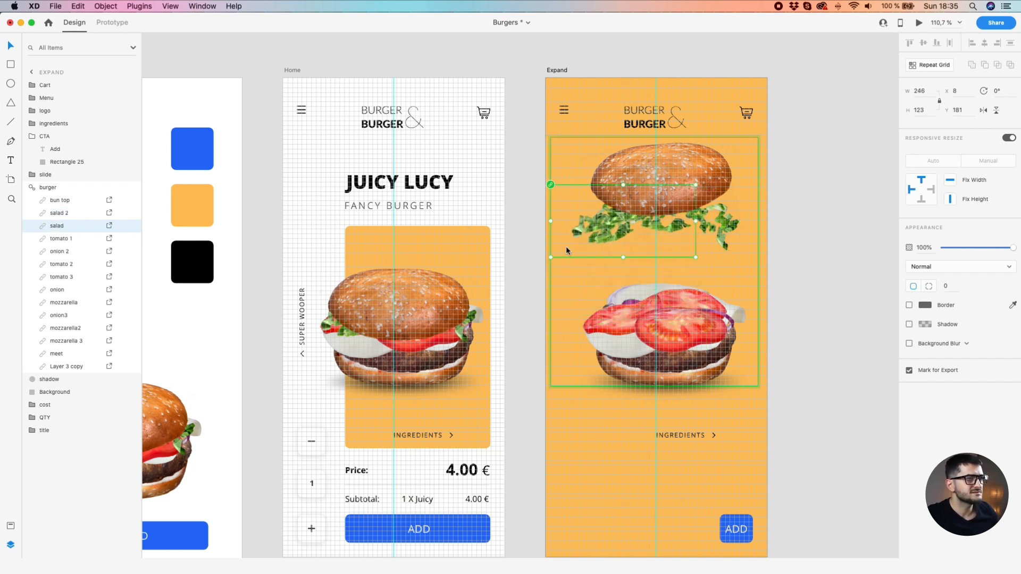
pyautogui.moveTo(547, 255); pyautogui.dragTo(586, 245)
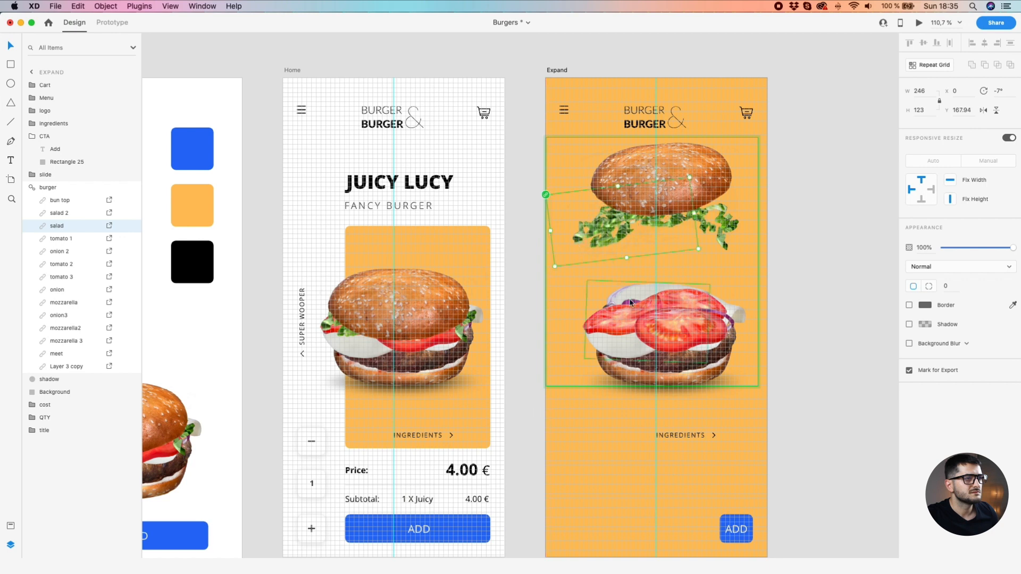
# Raise the tomato 1 and tomato 2 slices to just below the salad, with tomato 2 rotated to -9°
pyautogui.click(663, 338)
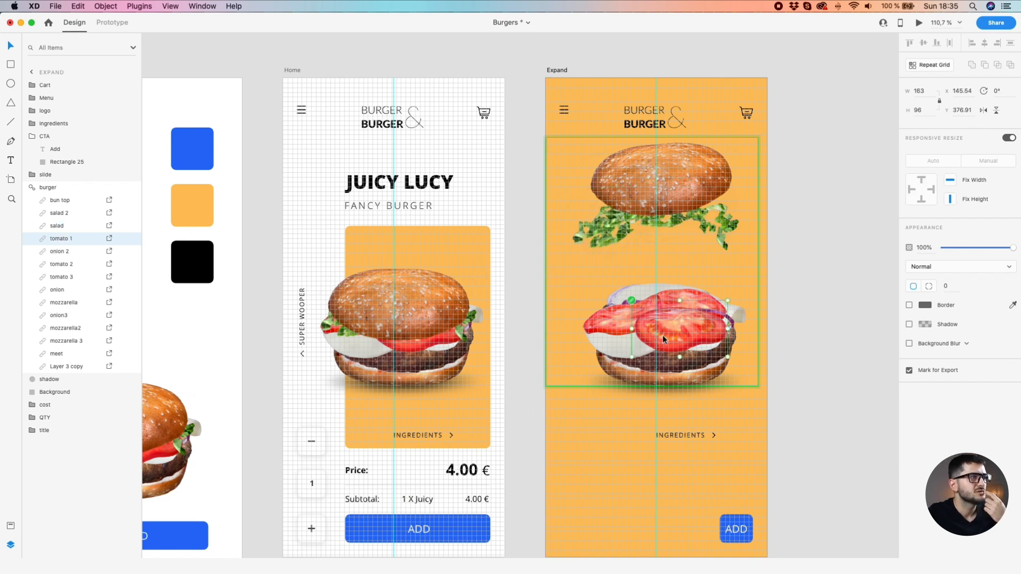
pyautogui.moveTo(666, 340); pyautogui.dragTo(669, 264)
pyautogui.moveTo(733, 224); pyautogui.dragTo(734, 224)
pyautogui.moveTo(628, 311); pyautogui.dragTo(622, 241)
pyautogui.click(657, 217)
pyautogui.moveTo(657, 216); pyautogui.dragTo(656, 214)
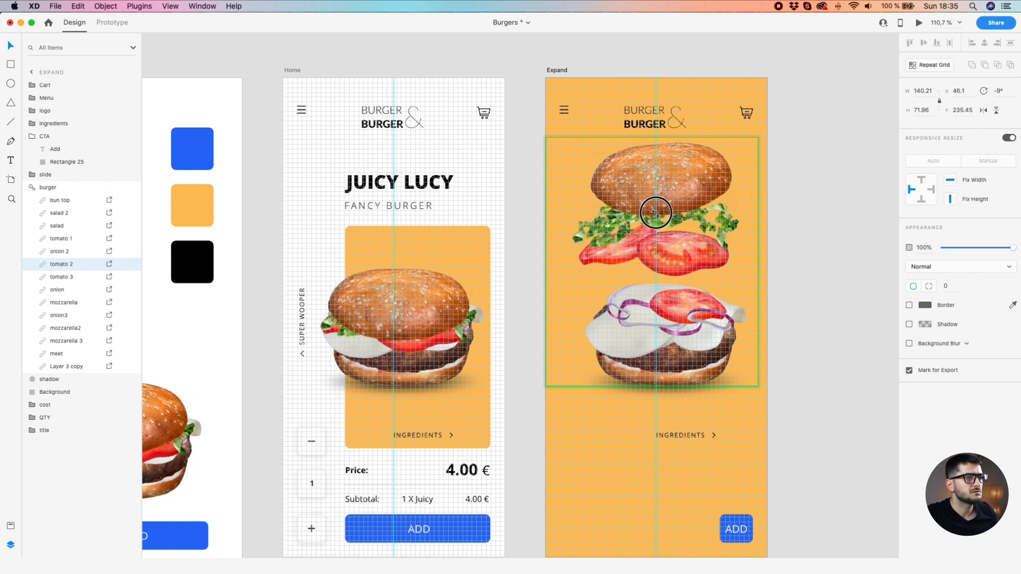
# Raise the tomato 3 slice behind the other tomatoes, at about X 175, Y 223, and set its rotation to 2°
pyautogui.moveTo(669, 308); pyautogui.dragTo(668, 238)
pyautogui.moveTo(727, 250); pyautogui.dragTo(722, 248)
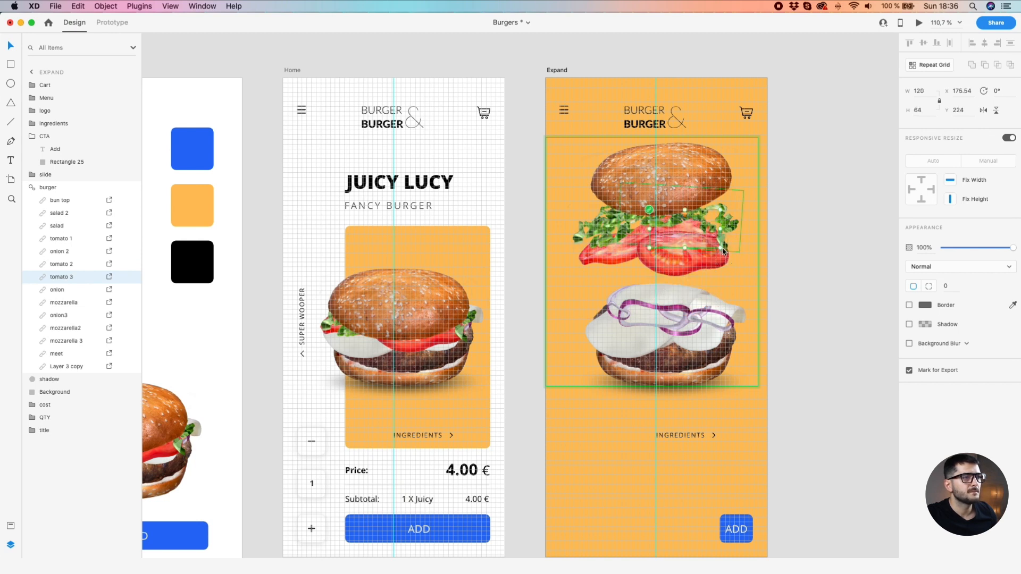
pyautogui.moveTo(722, 205); pyautogui.dragTo(723, 207)
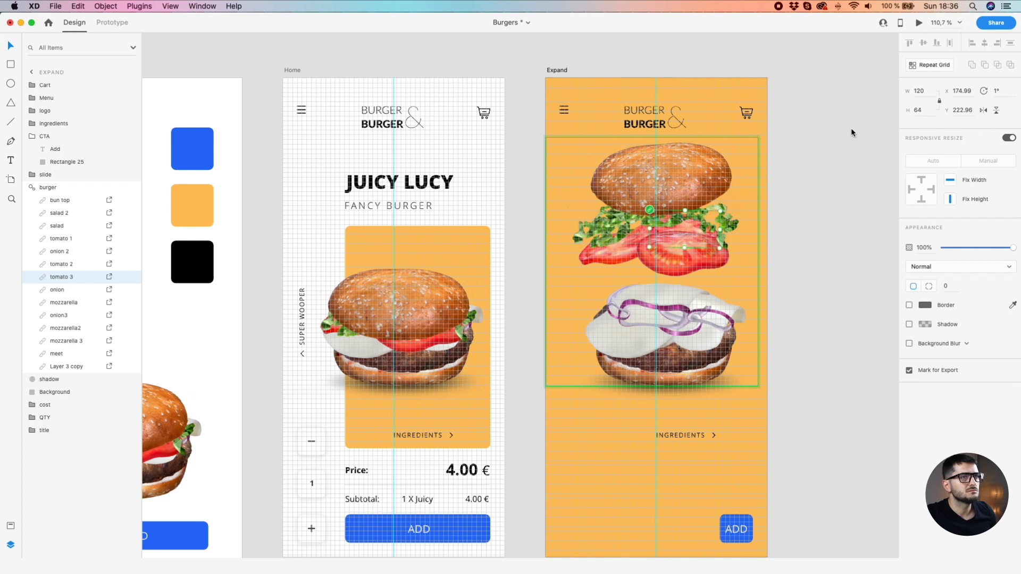
pyautogui.click(998, 92)
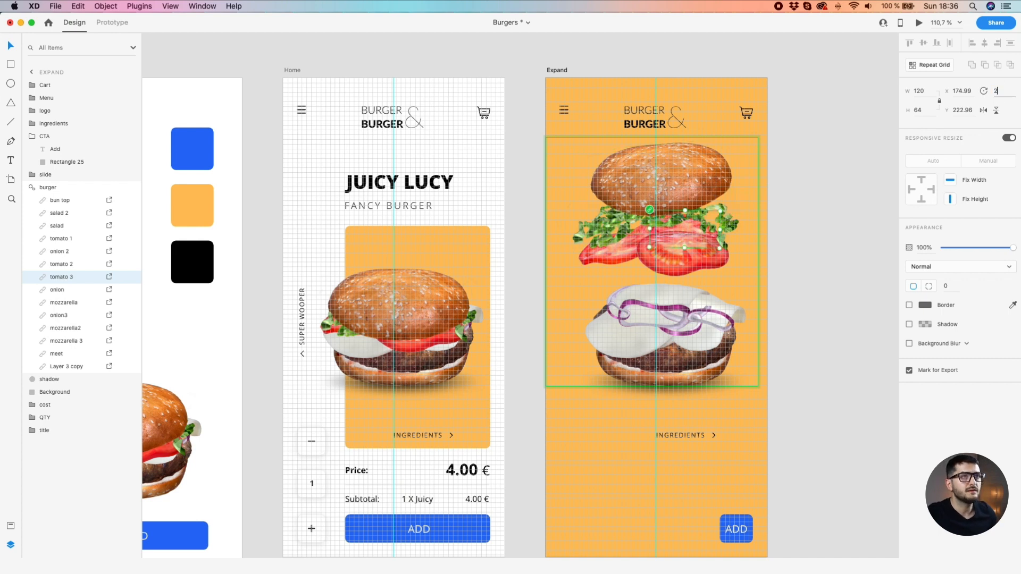
pyautogui.write('2')
pyautogui.press('Return')
# Lift the onion piece to just below the tomatoes, and raise onion 2 beside the salad, rotated to 6°
pyautogui.moveTo(659, 307); pyautogui.dragTo(651, 254)
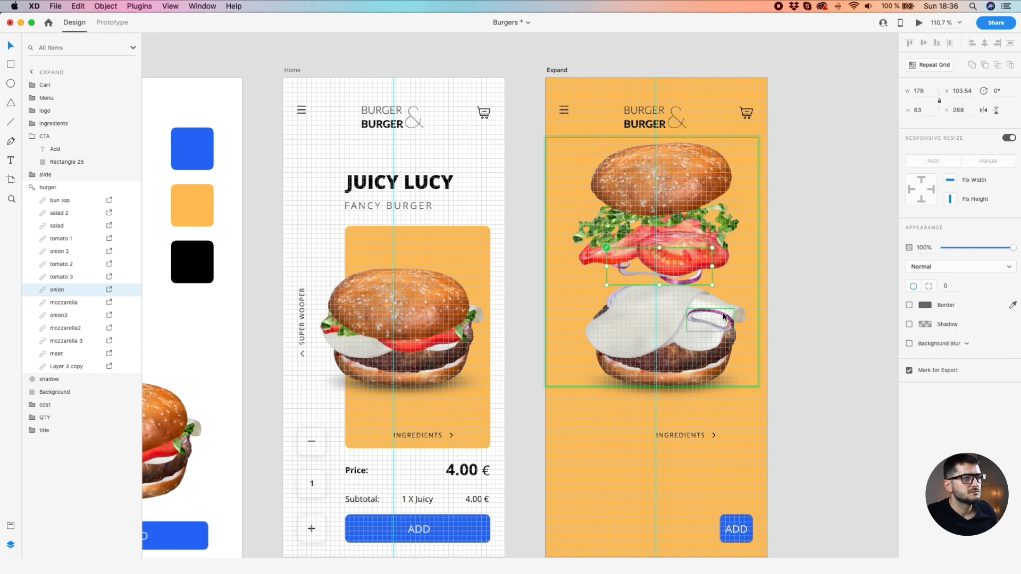
pyautogui.moveTo(718, 287); pyautogui.dragTo(721, 280)
pyautogui.moveTo(723, 316); pyautogui.dragTo(723, 230)
pyautogui.scroll(6, 723, 230)
pyautogui.scroll(-1, 737, 255)
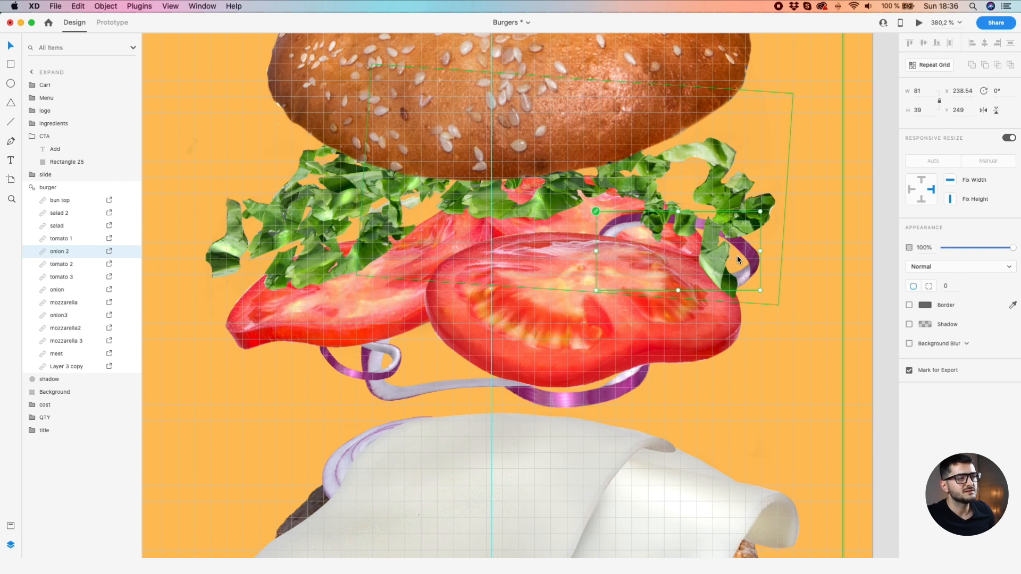
pyautogui.scroll(-3, 737, 258)
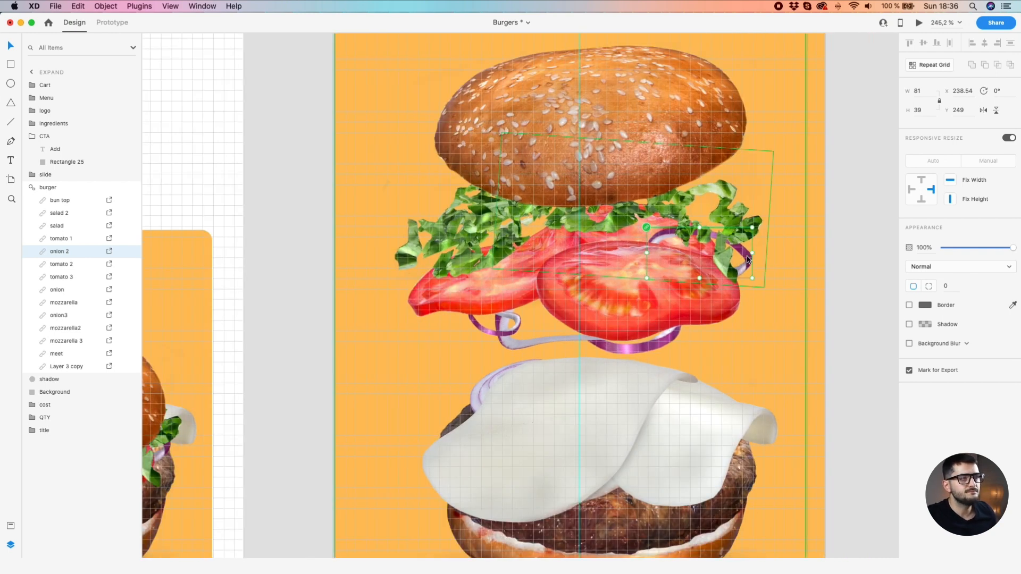
pyautogui.moveTo(753, 277); pyautogui.dragTo(754, 283)
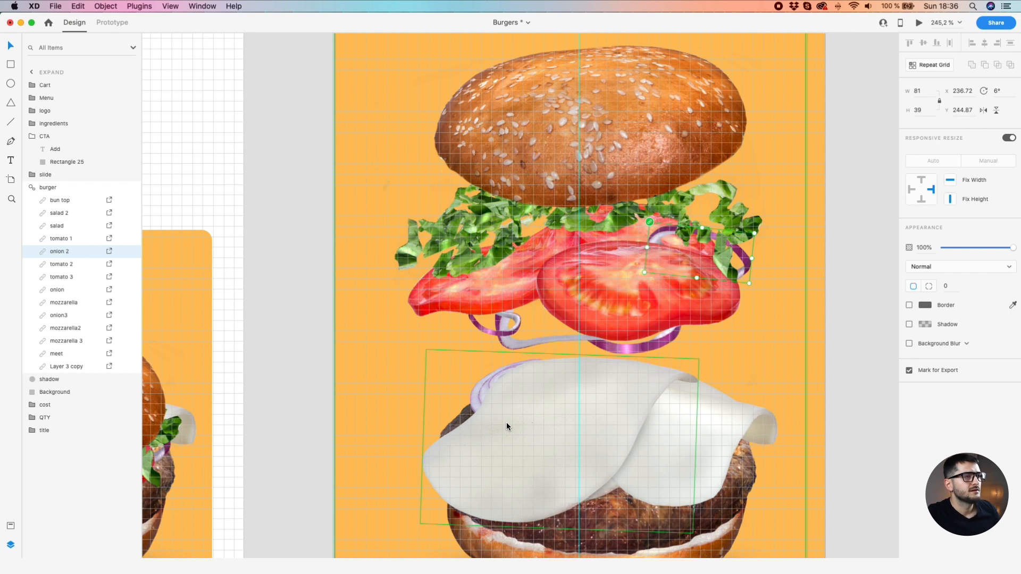
# Raise the mozzarella and mozzarella2 slices beneath the onions and spread them apart, rotated to -6° and -11°
pyautogui.scroll(-2, 507, 424)
pyautogui.moveTo(512, 430); pyautogui.dragTo(518, 363)
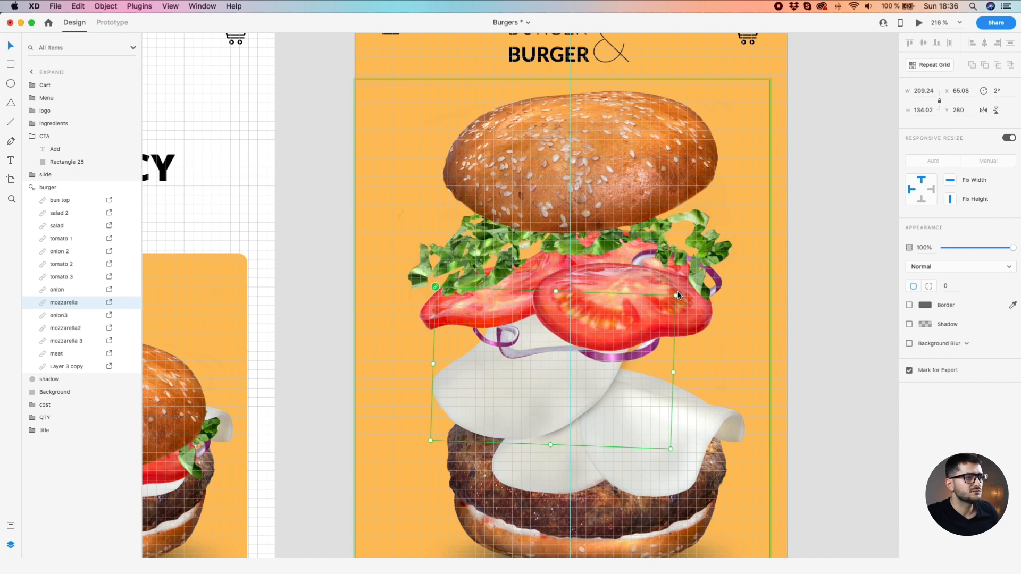
pyautogui.moveTo(677, 294); pyautogui.dragTo(664, 278)
pyautogui.moveTo(577, 390); pyautogui.dragTo(528, 397)
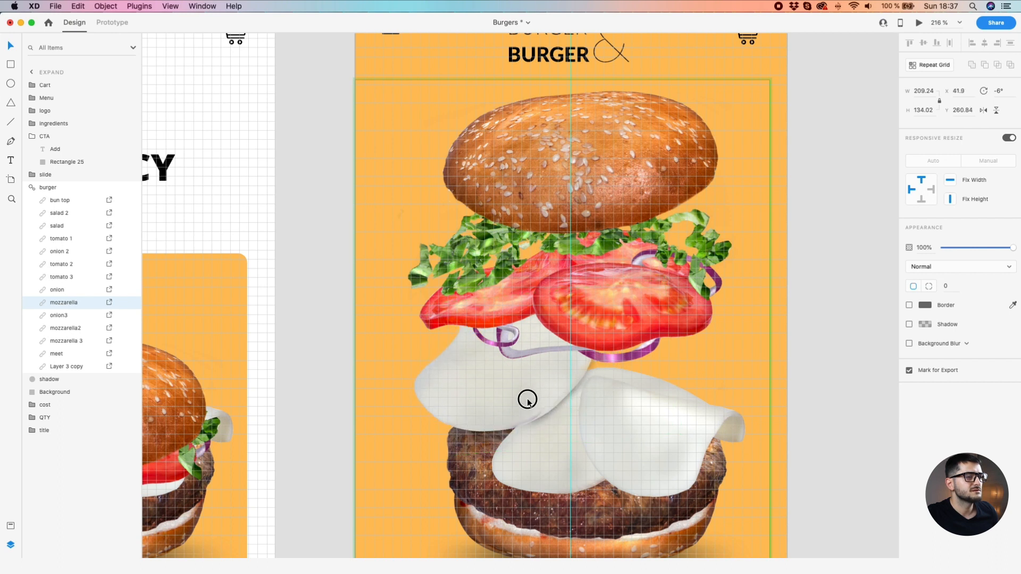
pyautogui.moveTo(659, 464); pyautogui.dragTo(661, 404)
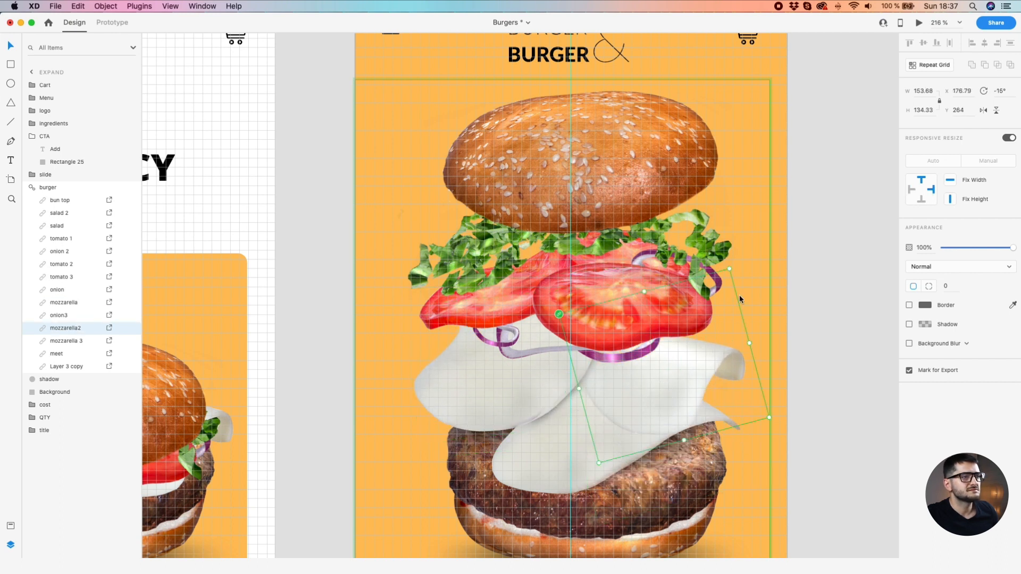
pyautogui.moveTo(728, 264); pyautogui.dragTo(733, 269)
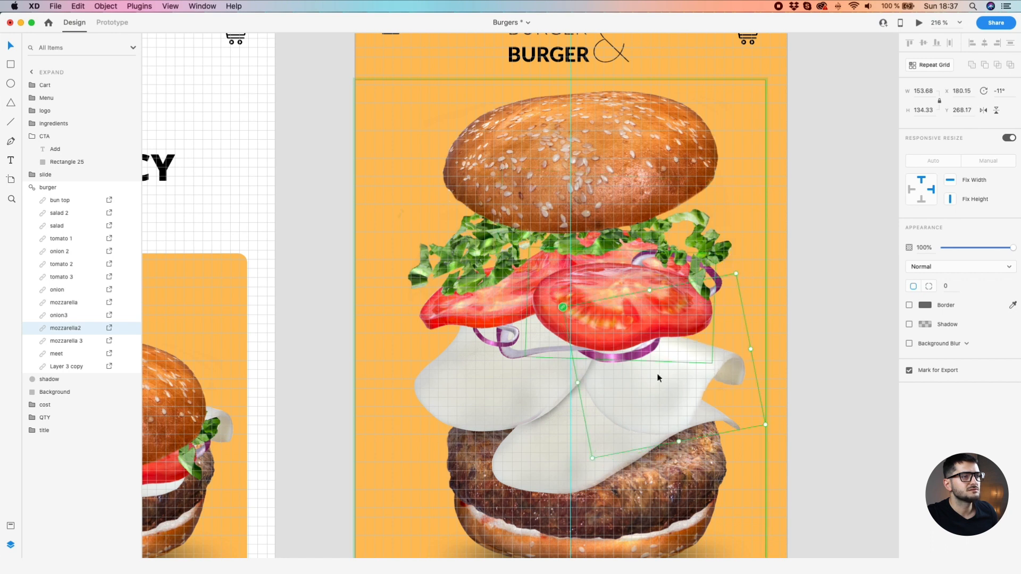
# Raise the mozzarella 3 slice slightly above the patty and scale it down to 208 by 125
pyautogui.click(559, 478)
pyautogui.moveTo(559, 482); pyautogui.dragTo(559, 457)
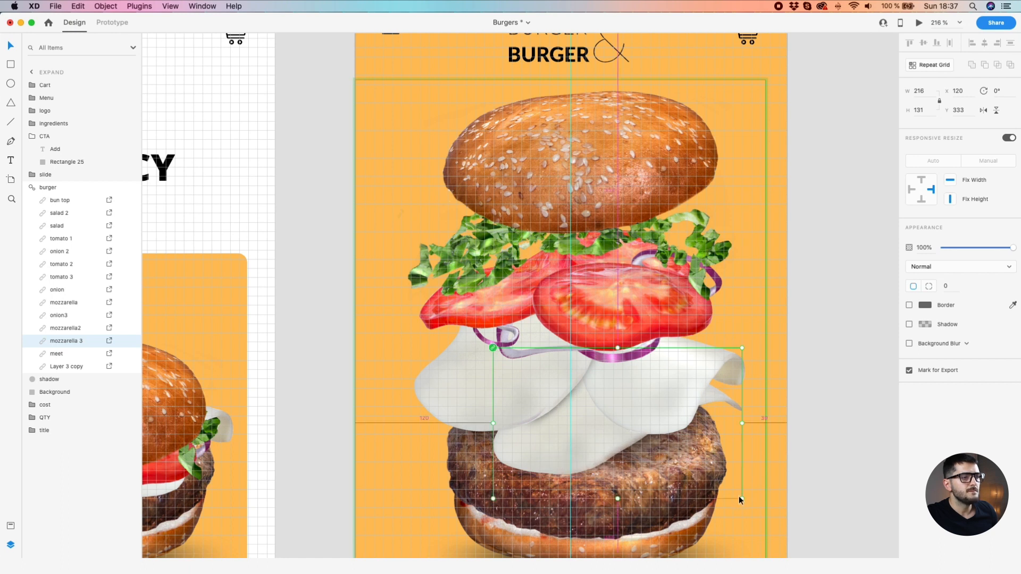
pyautogui.moveTo(741, 499); pyautogui.dragTo(737, 495)
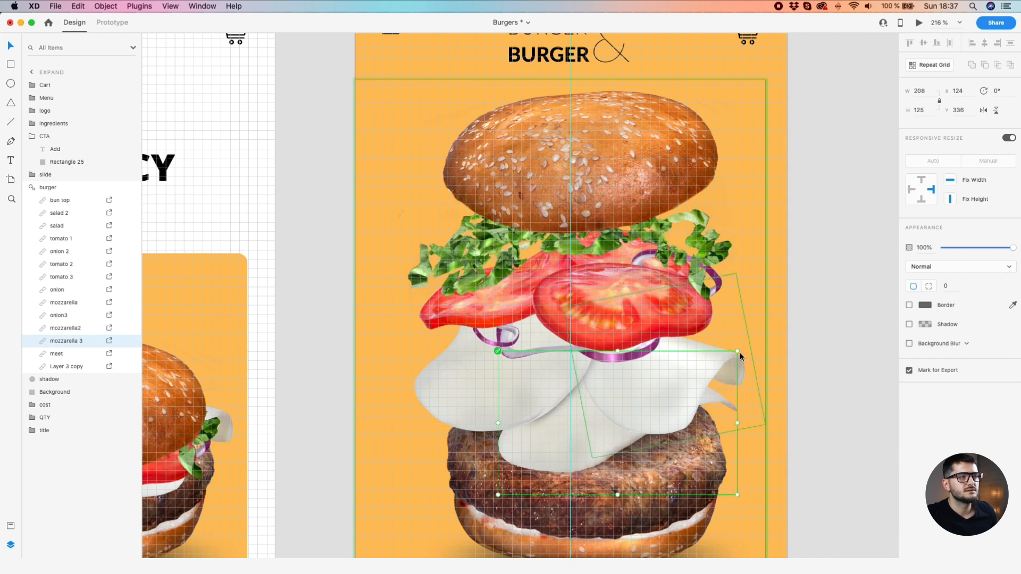
# Rotate mozzarella 3 to 8° and raise it behind the other two cheese slices, and rotate mozzarella2 to about 3°
pyautogui.moveTo(739, 349); pyautogui.dragTo(745, 368)
pyautogui.moveTo(571, 448); pyautogui.dragTo(567, 402)
pyautogui.click(718, 381)
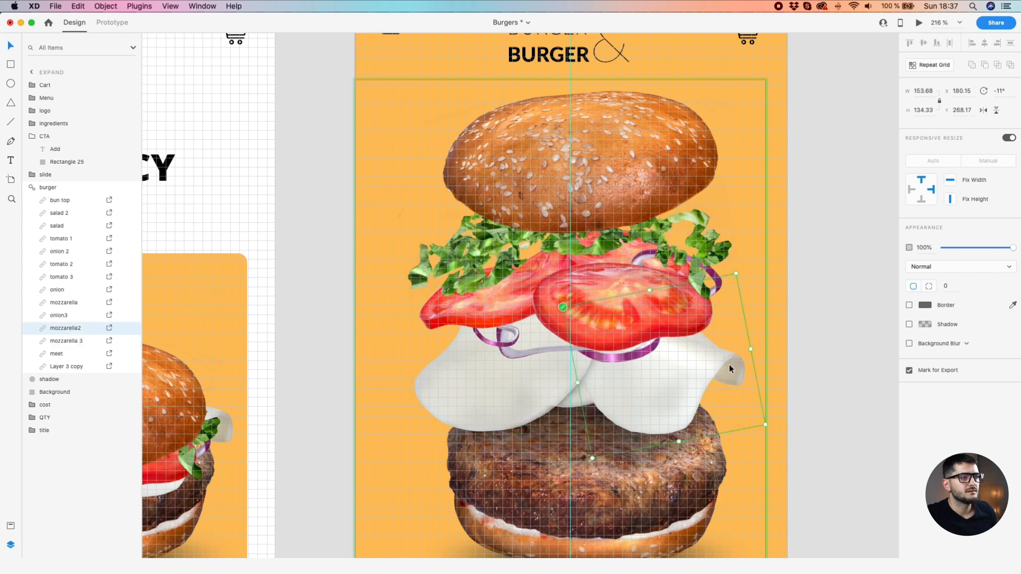
pyautogui.moveTo(739, 270); pyautogui.dragTo(753, 293)
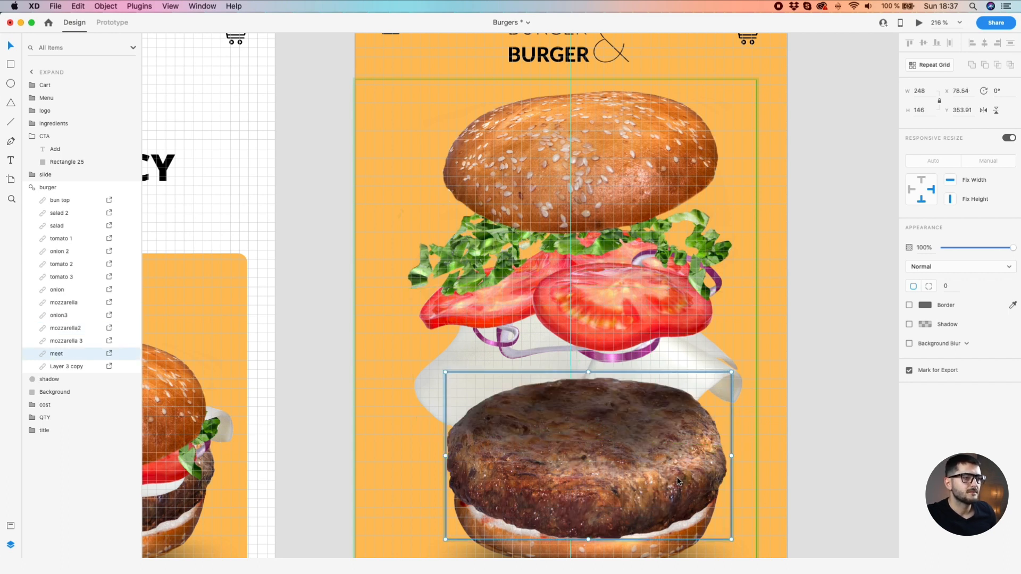
pyautogui.click(793, 470)
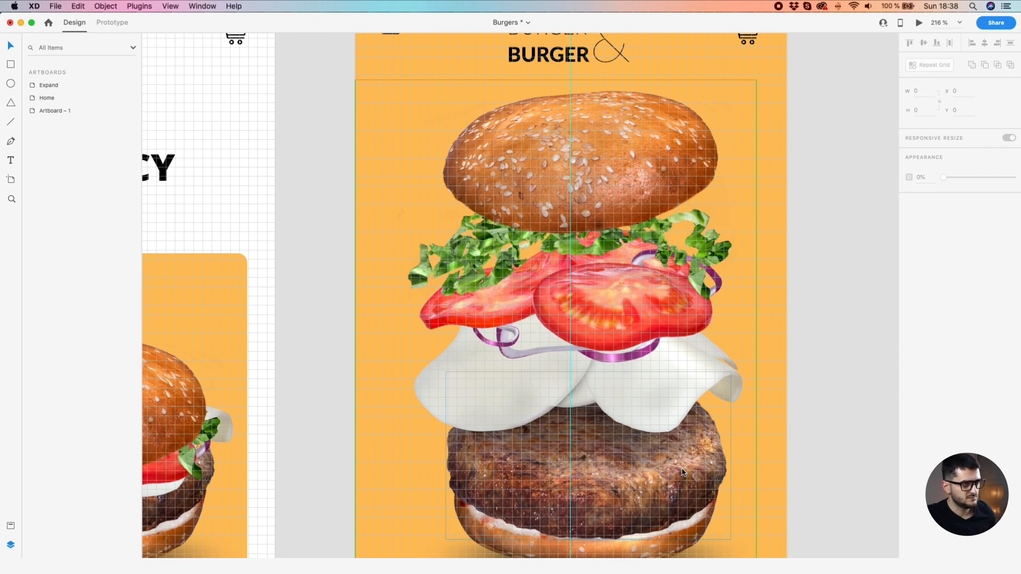
# Raise the patty to Y 328 on the Expand artboard and tilt it clockwise to 5°
pyautogui.scroll(-3, 682, 471)
pyautogui.scroll(-2, 682, 471)
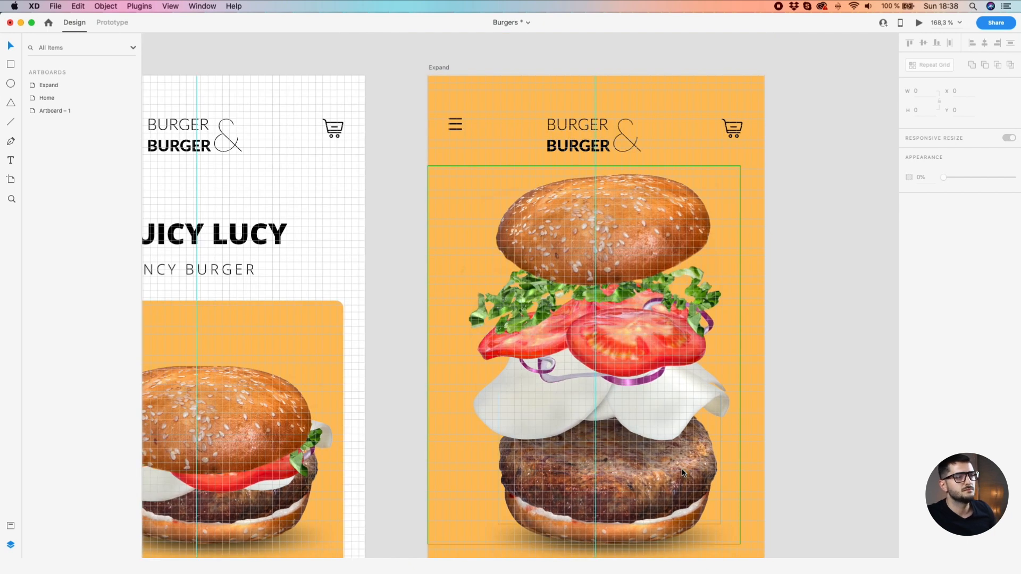
pyautogui.click(654, 486)
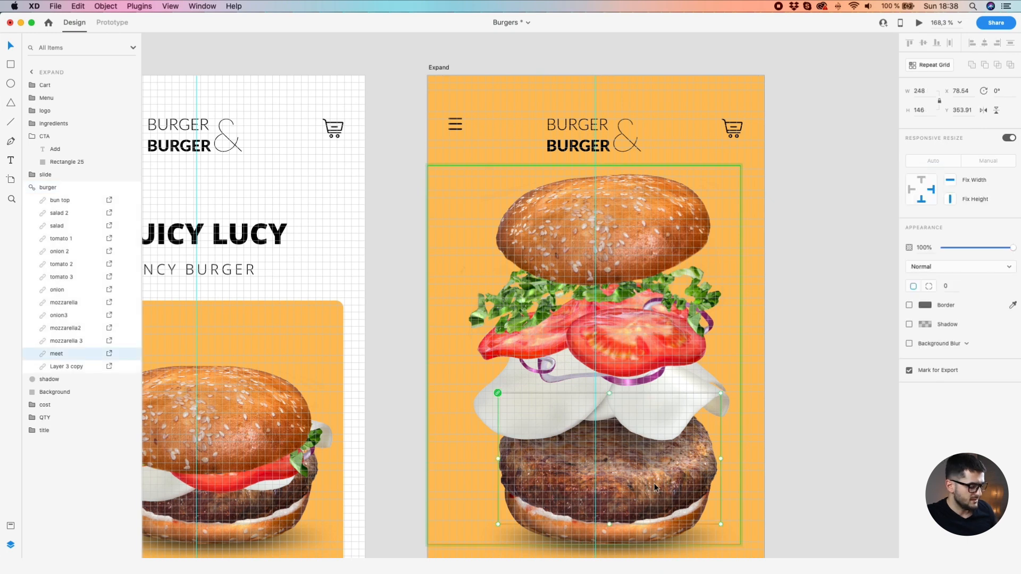
pyautogui.moveTo(655, 487); pyautogui.dragTo(656, 464)
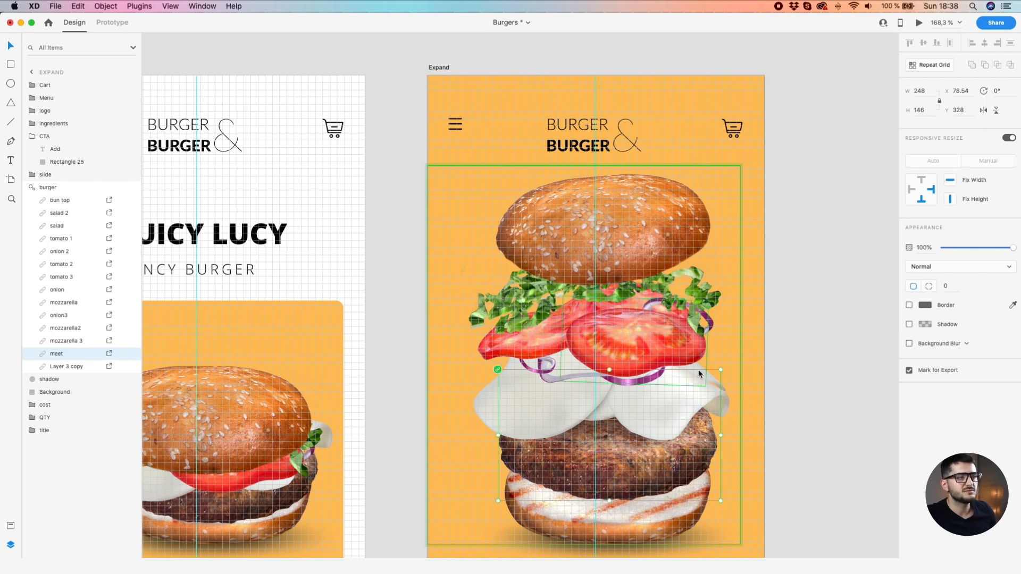
pyautogui.moveTo(722, 367); pyautogui.dragTo(710, 348)
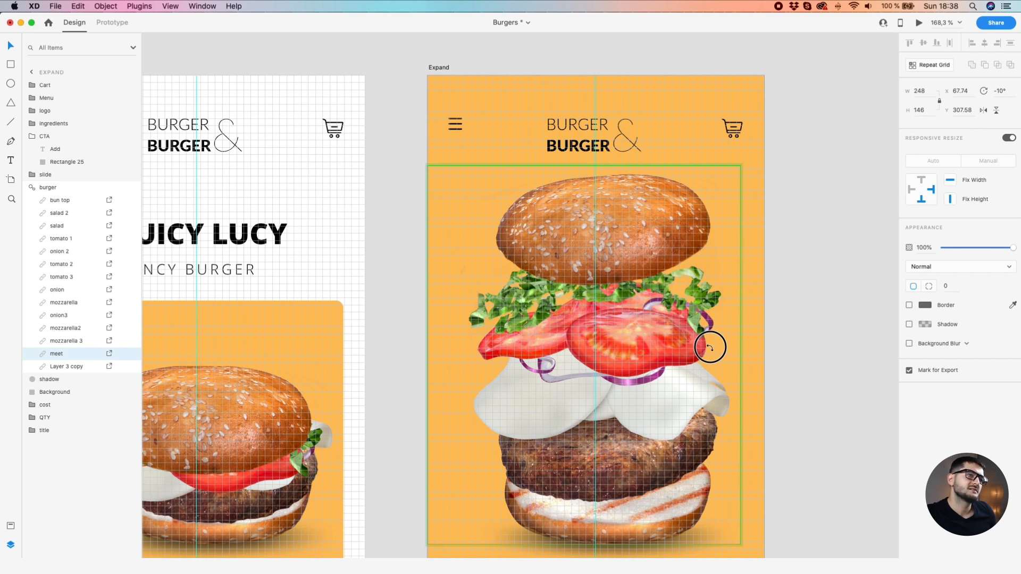
pyautogui.moveTo(709, 348); pyautogui.dragTo(720, 381)
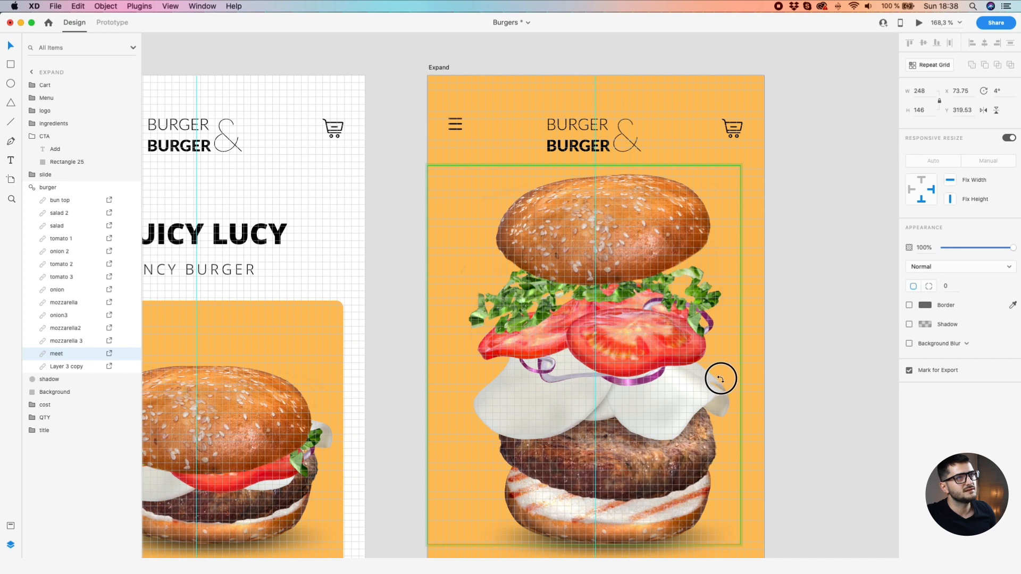
# Rotate the bottom bun to -11° and lower it to about Y 419, and lower the patty to Y 344
pyautogui.click(684, 521)
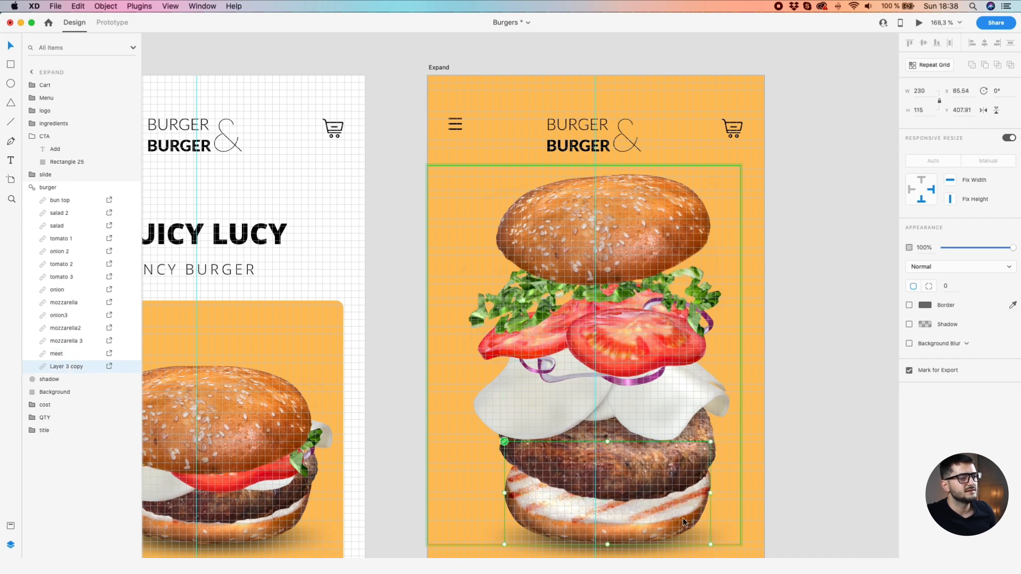
pyautogui.moveTo(684, 519); pyautogui.dragTo(682, 428)
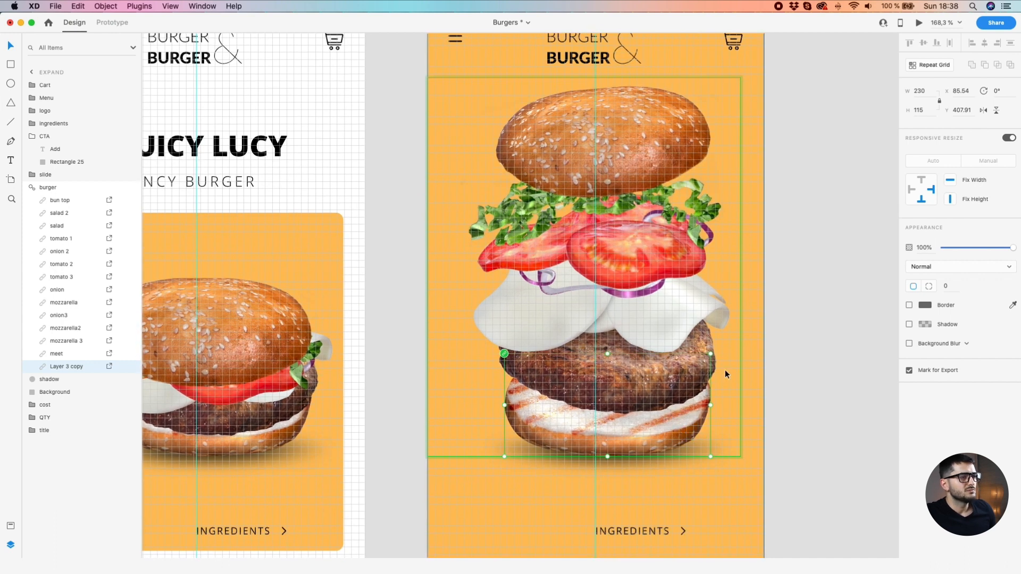
pyautogui.moveTo(712, 353); pyautogui.dragTo(701, 333)
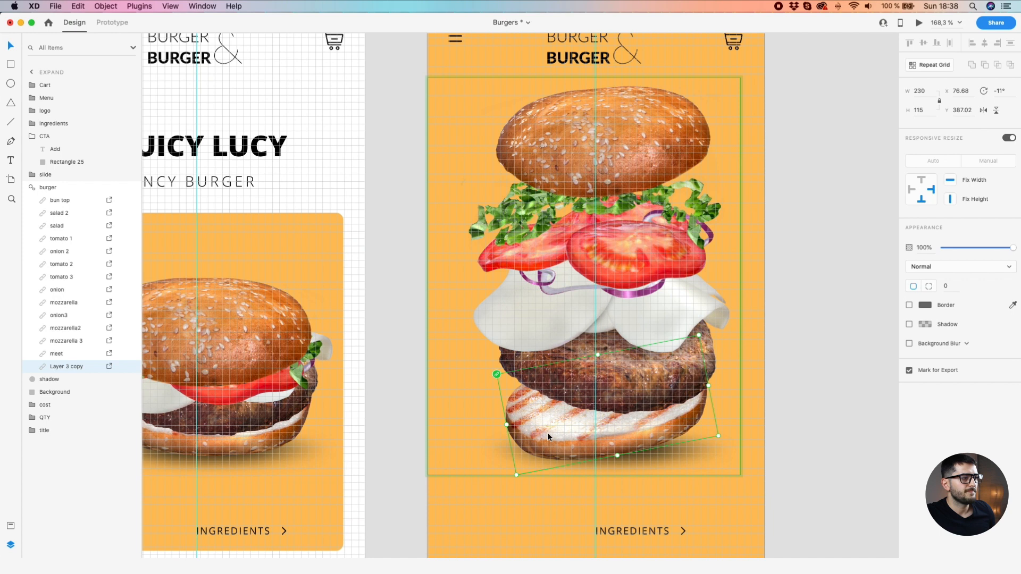
pyautogui.moveTo(547, 432); pyautogui.dragTo(544, 467)
pyautogui.moveTo(568, 367); pyautogui.dragTo(567, 390)
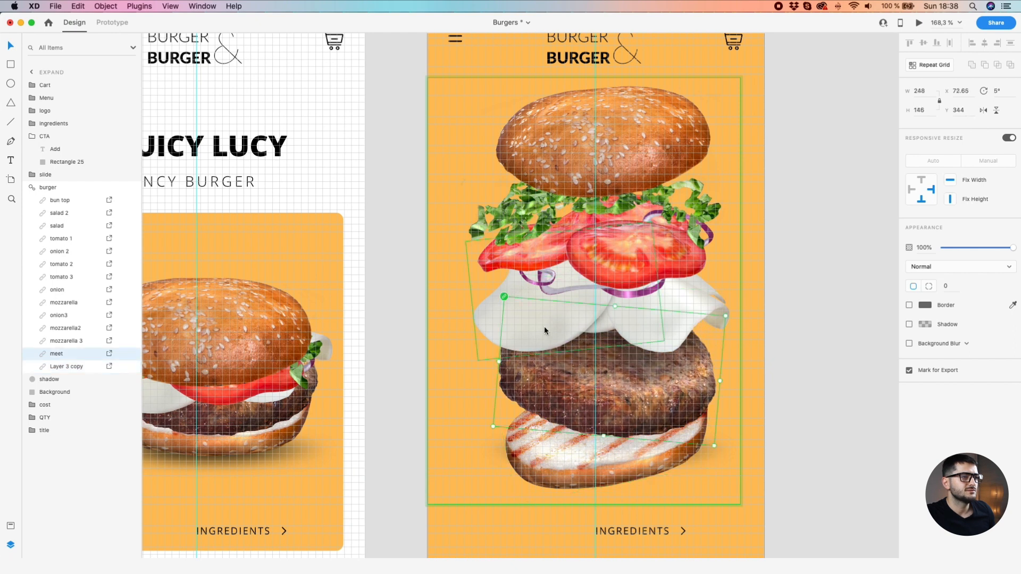
# Lower the mozzarella and mozzarella2 slices over the patty's upper edge, with mozzarella2 at X 187, Y 312
pyautogui.click(665, 322)
pyautogui.moveTo(530, 326); pyautogui.dragTo(529, 346)
pyautogui.click(558, 394)
pyautogui.click(624, 333)
pyautogui.keyDown('shift'); pyautogui.click(691, 328); pyautogui.keyUp('shift')
pyautogui.click(688, 334)
pyautogui.moveTo(713, 294); pyautogui.dragTo(713, 298)
# Move the onion3 piece down to X 104, Y 392 so it peeks out between the mozzarella and the patty
pyautogui.click(69, 341)
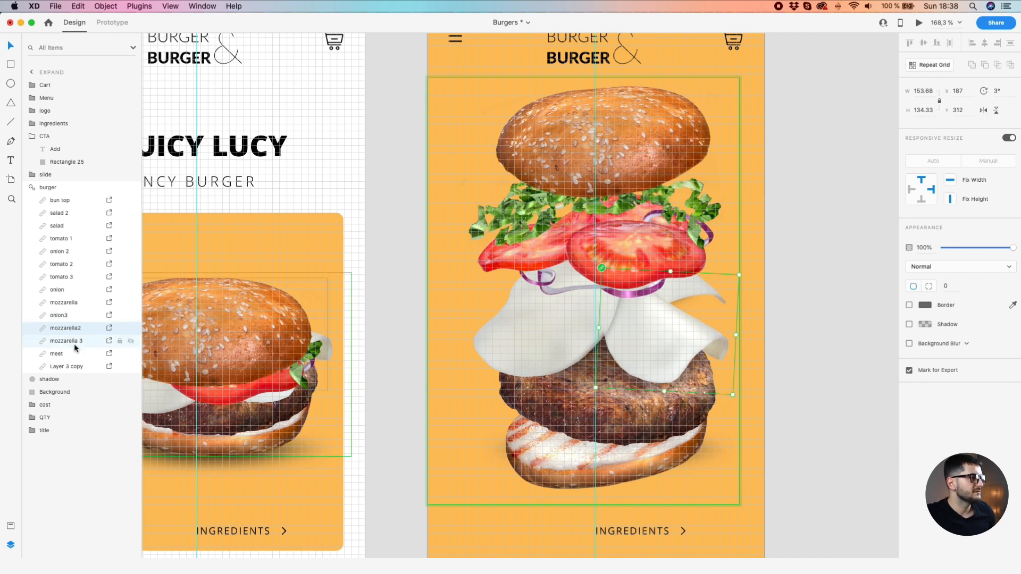
pyautogui.click(82, 314)
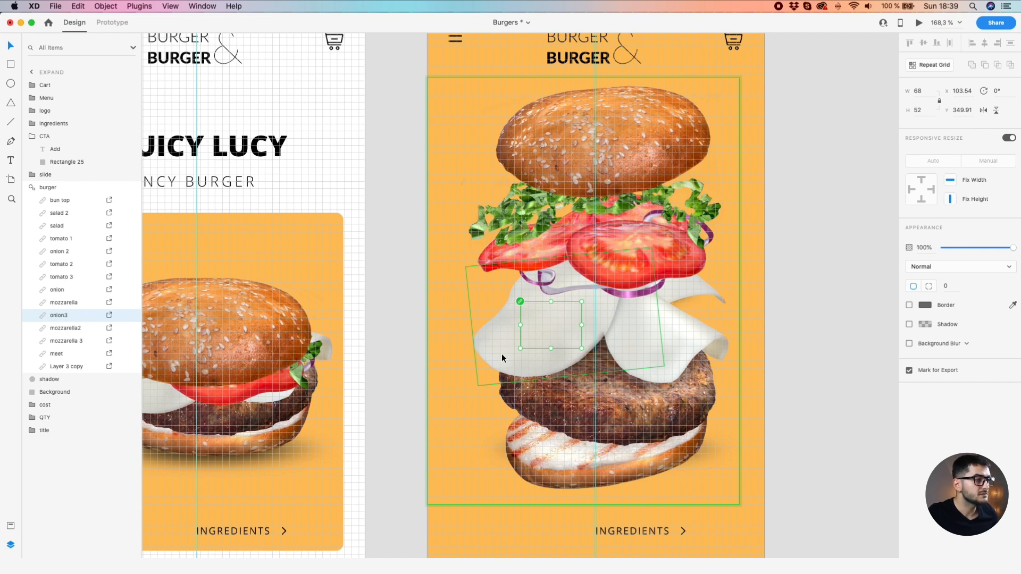
pyautogui.press('Down')
pyautogui.press('Down')
pyautogui.hotkey('shift', 'Down')
pyautogui.hotkey('shift', 'Down')
pyautogui.hotkey('shift', 'Down')
pyautogui.hotkey('shift', 'Down')
pyautogui.press('Right')
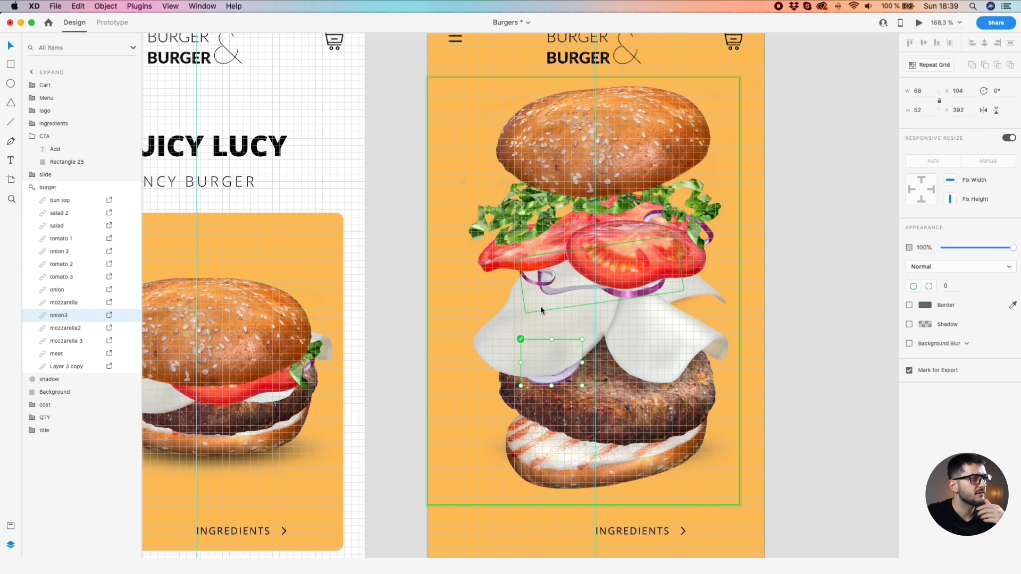
pyautogui.click(717, 298)
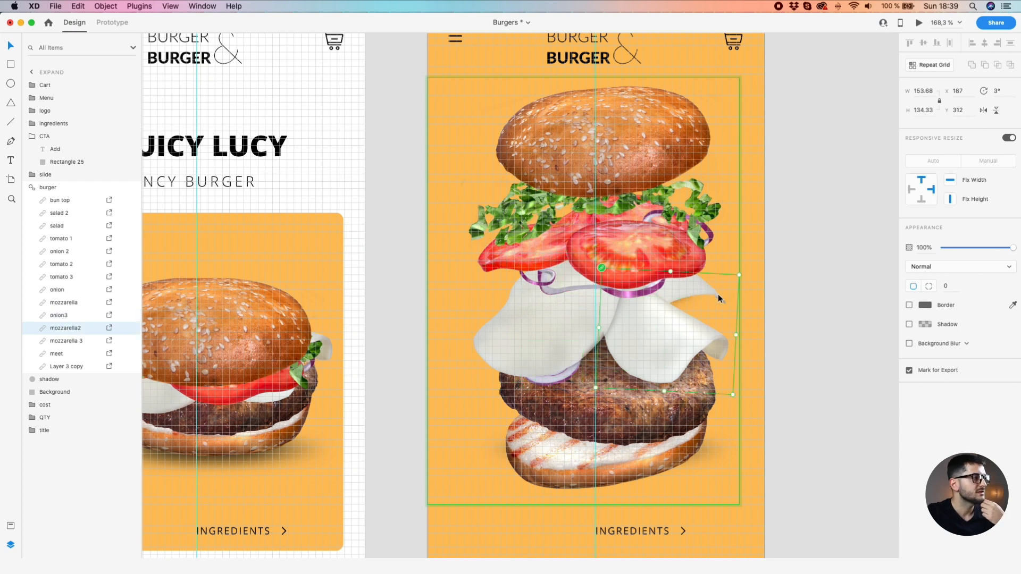
pyautogui.hotkey('shift', 'Down')
pyautogui.press('super+z')
# Lower mozzarella 3 to Y 288 and rotate it slightly clockwise, and shift the mozzarella slice outward to X 25.9, Y 288
pyautogui.click(85, 342)
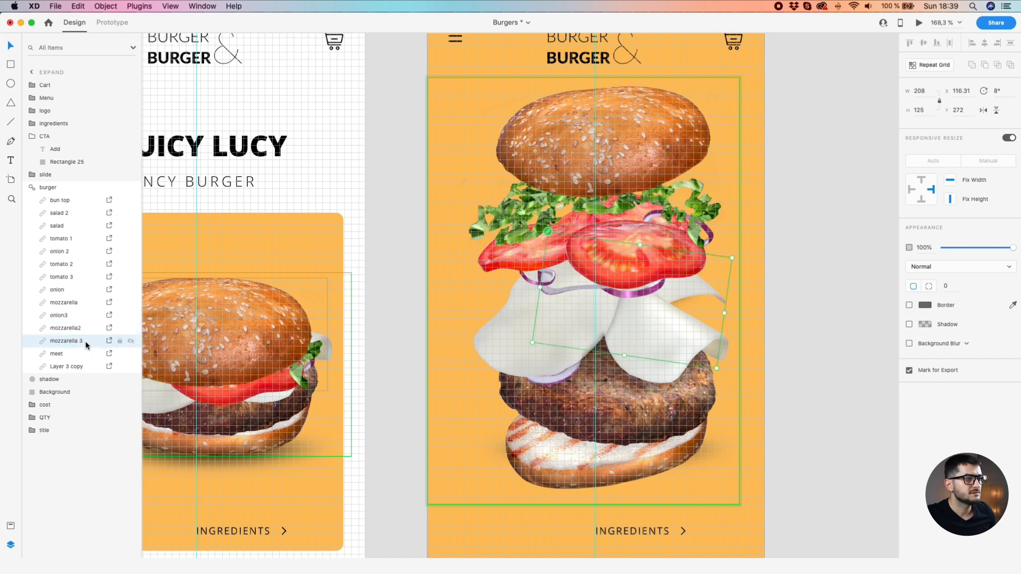
pyautogui.hotkey('shift', 'Down')
pyautogui.hotkey('shift', 'Down')
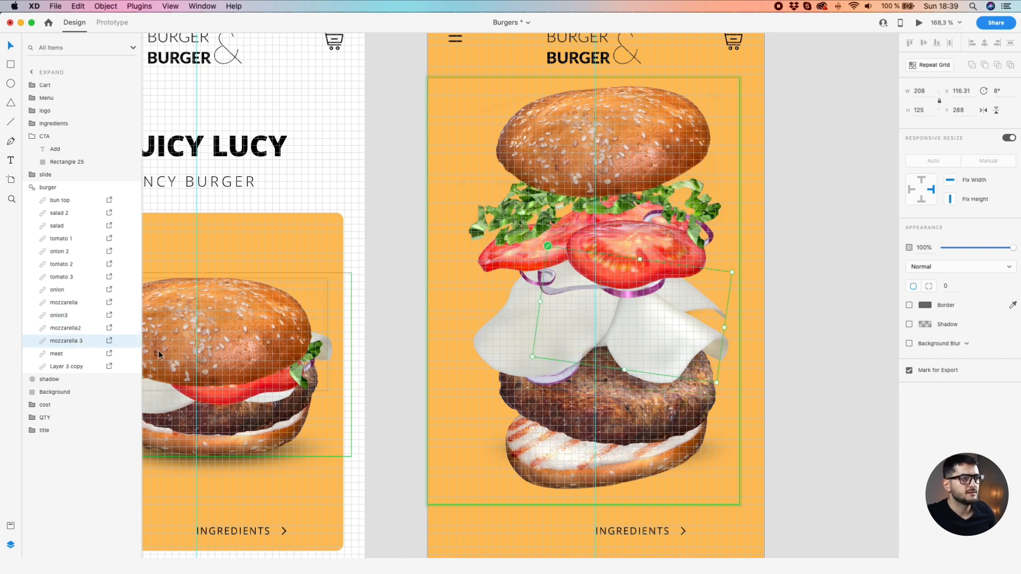
pyautogui.moveTo(735, 268); pyautogui.dragTo(736, 278)
pyautogui.moveTo(499, 352); pyautogui.dragTo(484, 346)
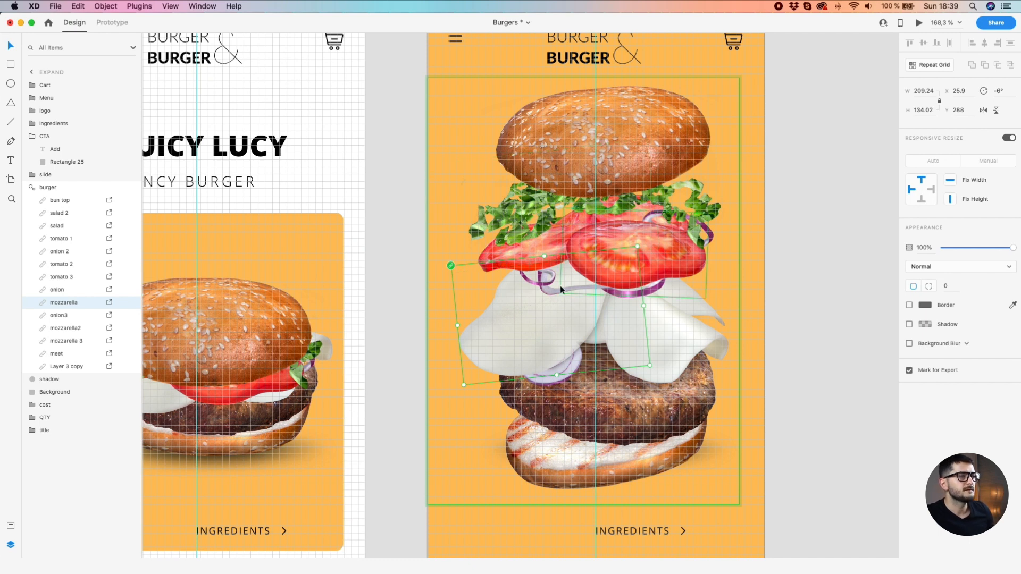
# Nudge the onion piece down to about Y 281 and lower the tomato 1 slice to X 152, Y 264
pyautogui.moveTo(553, 286)
pyautogui.mouseDown()
pyautogui.moveTo(550, 301)
pyautogui.moveTo(529, 293)
pyautogui.moveTo(553, 290)
pyautogui.mouseUp()
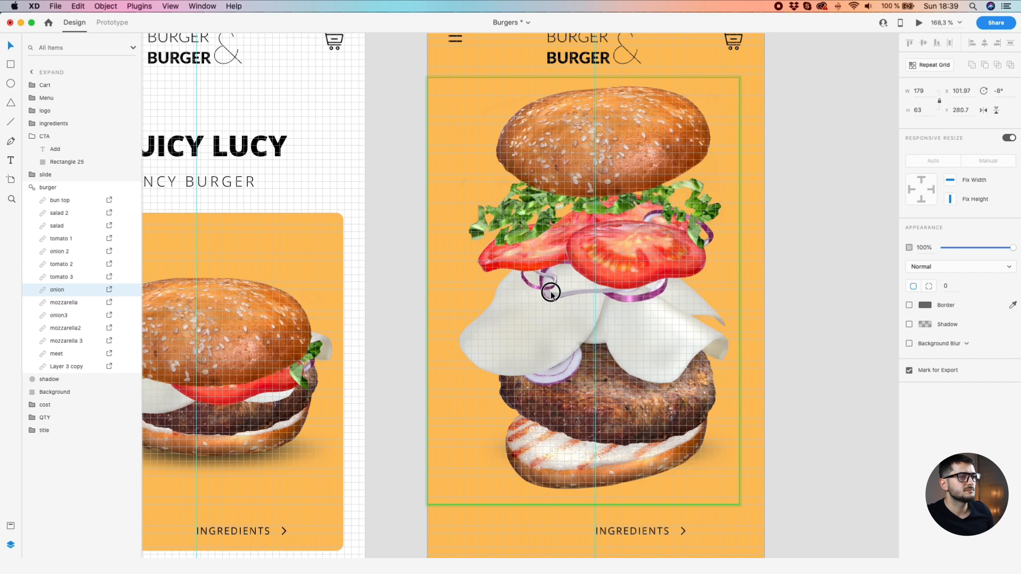
pyautogui.moveTo(693, 266); pyautogui.dragTo(696, 279)
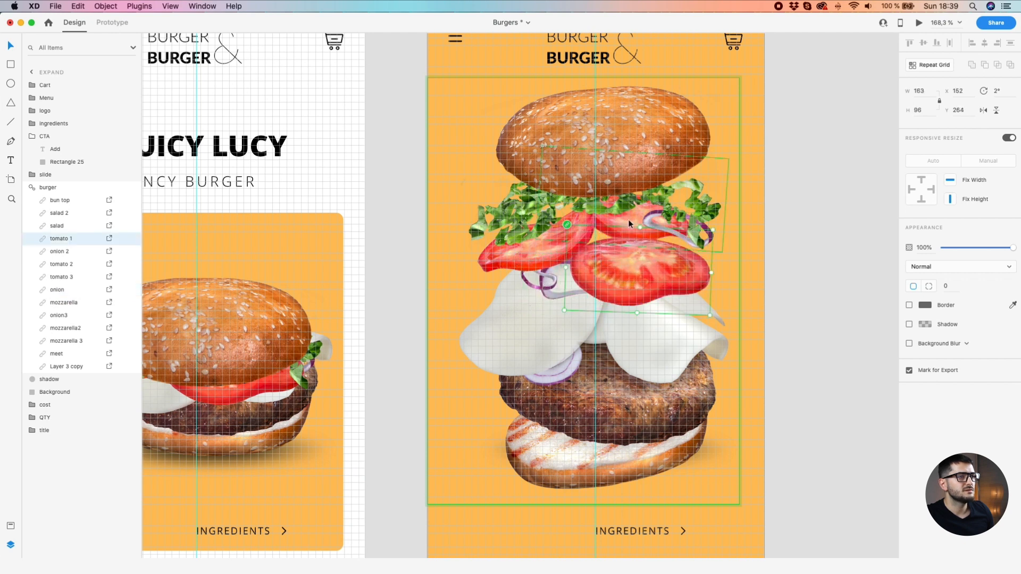
# Move the Ingredients label to X 144, Y 681, and lower the bottom bun well clear of the patty
pyautogui.scroll(-5, 640, 218)
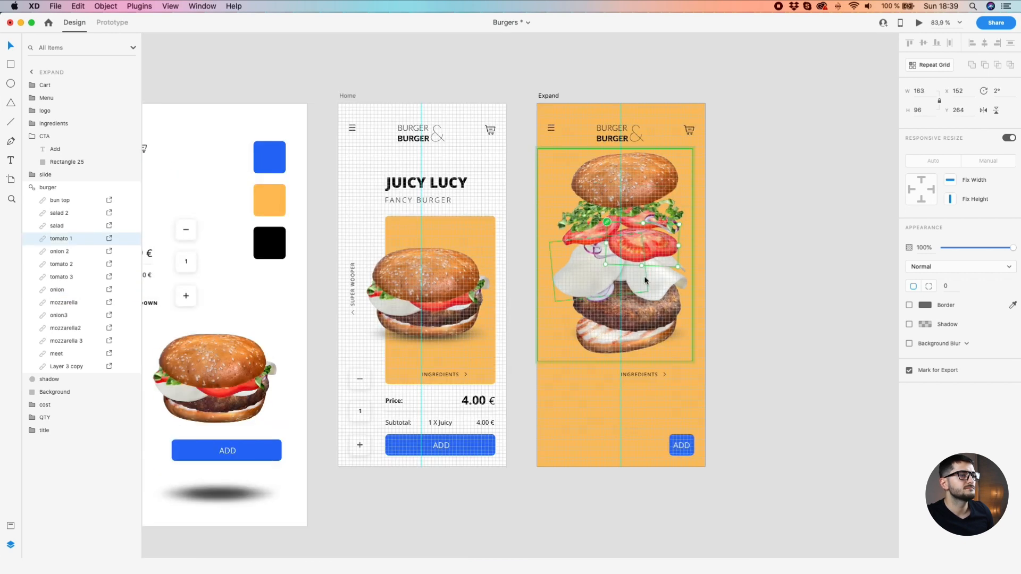
pyautogui.scroll(-2, 633, 333)
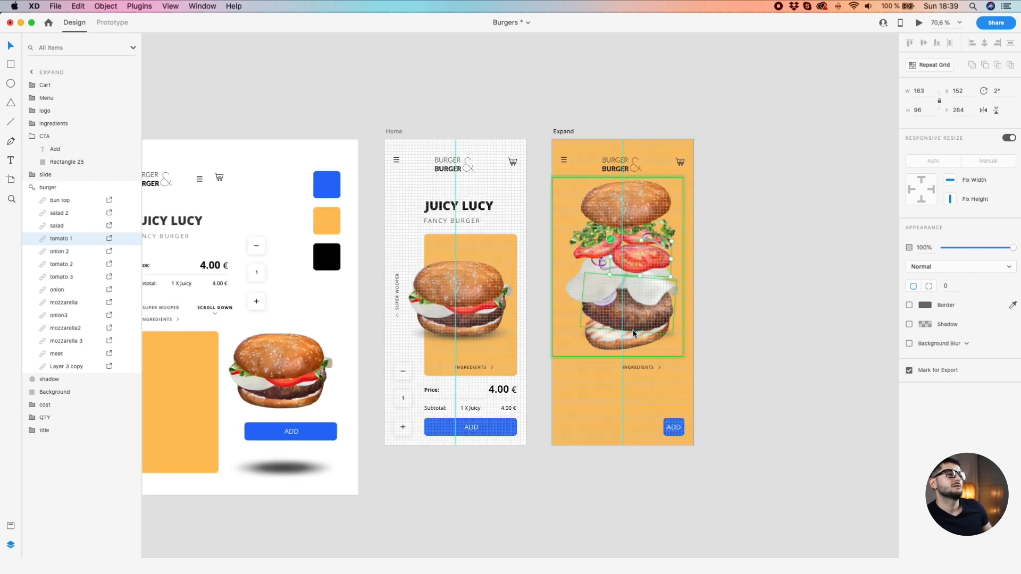
pyautogui.scroll(3, 632, 334)
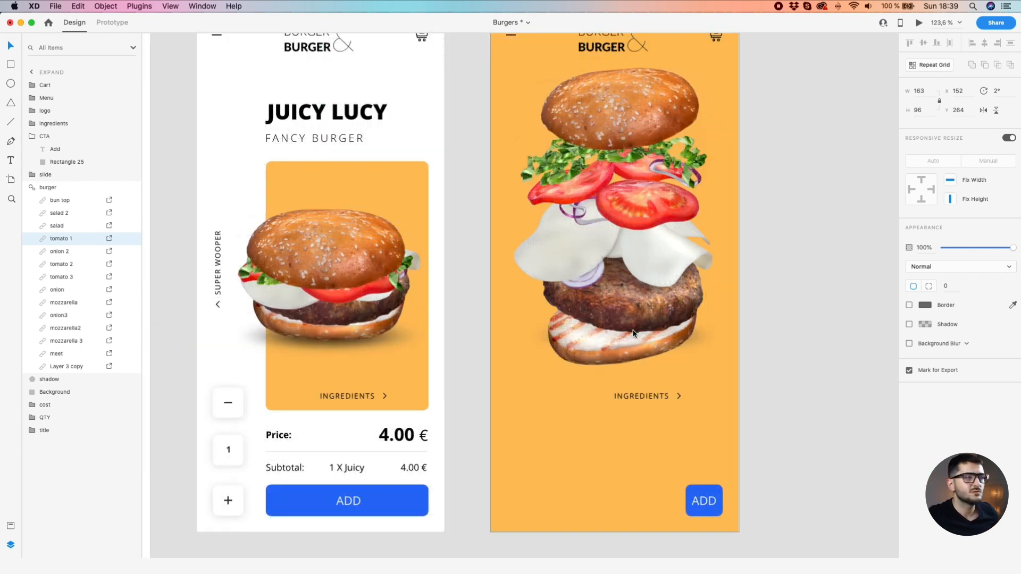
pyautogui.moveTo(639, 399); pyautogui.dragTo(612, 454)
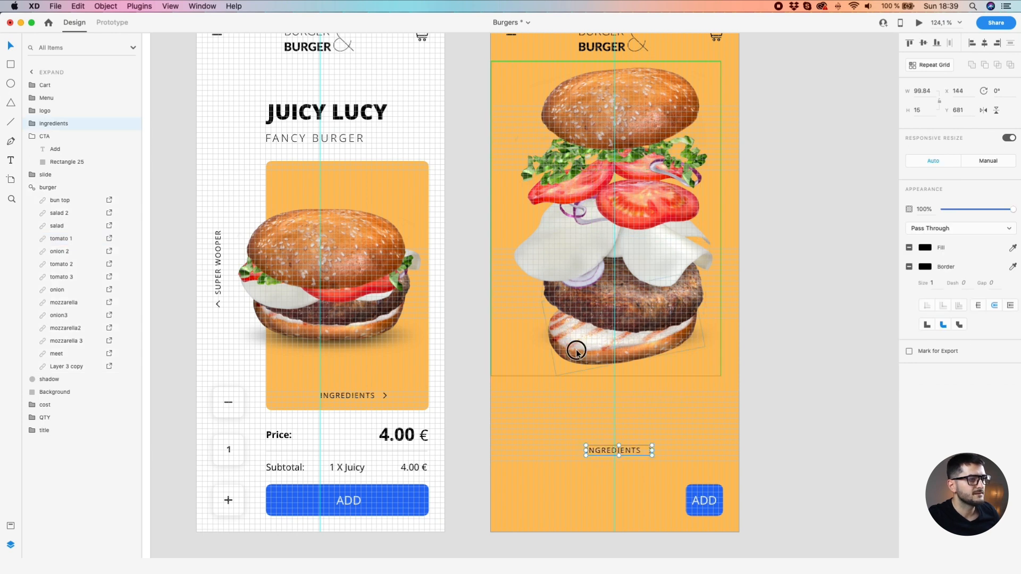
pyautogui.click(595, 357)
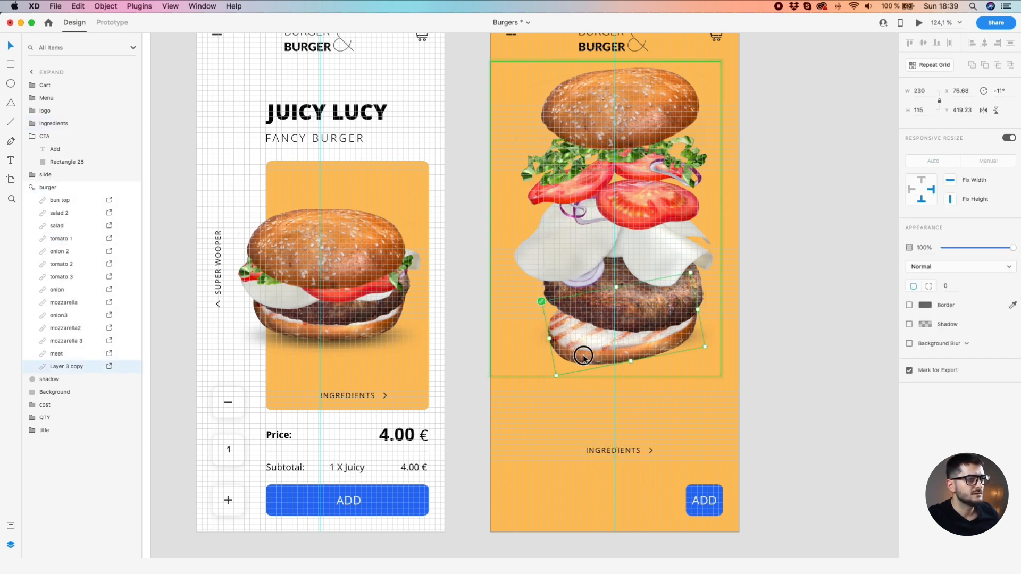
pyautogui.moveTo(585, 359); pyautogui.dragTo(581, 426)
# Move the shadow beneath the lowered bun, enlarge it to 365 by 182, and reduce its opacity to just under 32%
pyautogui.moveTo(585, 334); pyautogui.dragTo(586, 466)
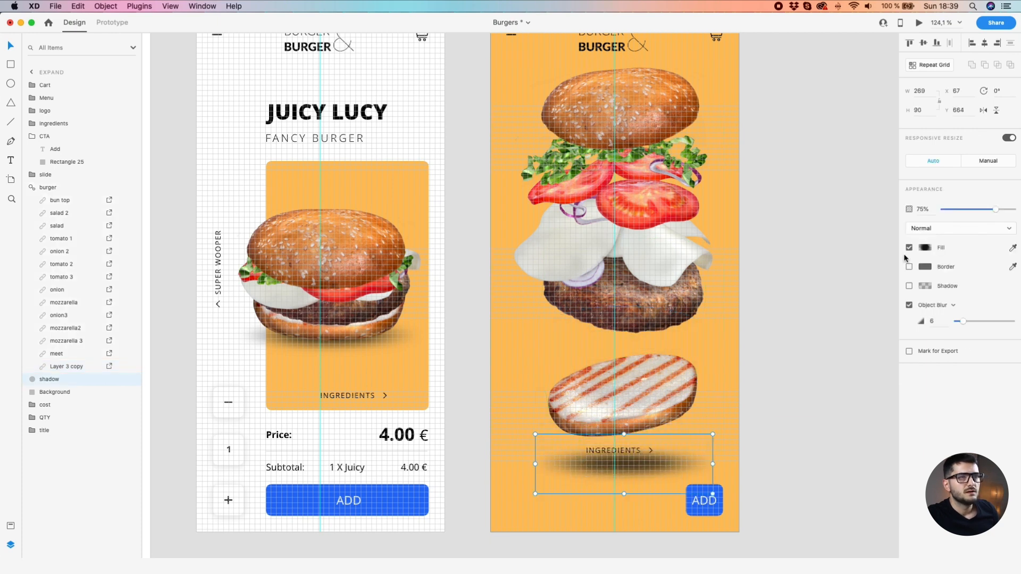
pyautogui.moveTo(982, 210); pyautogui.dragTo(965, 209)
pyautogui.moveTo(624, 434); pyautogui.dragTo(624, 414)
pyautogui.moveTo(712, 464); pyautogui.dragTo(744, 464)
pyautogui.moveTo(624, 414); pyautogui.dragTo(622, 403)
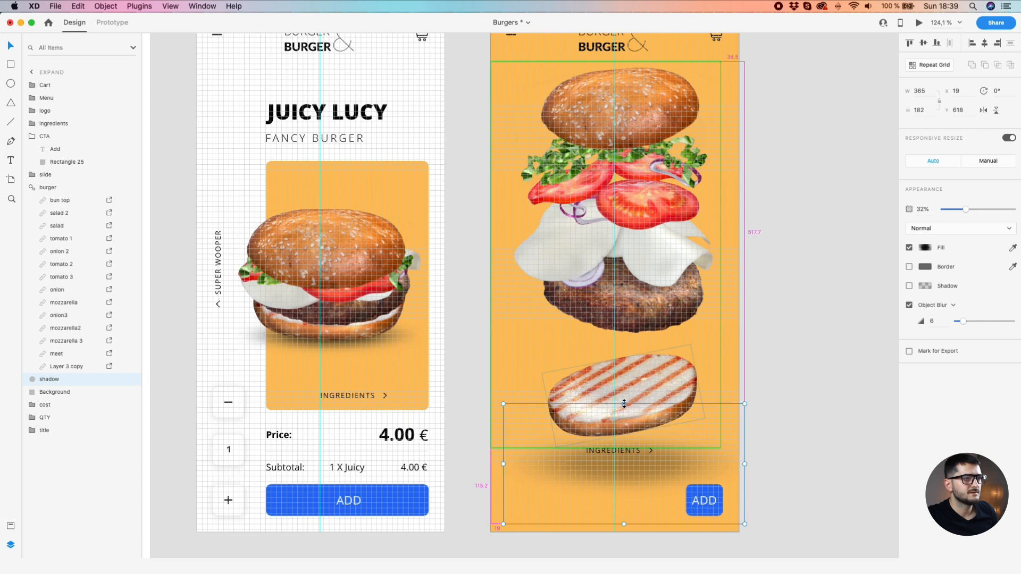
pyautogui.moveTo(966, 212); pyautogui.dragTo(963, 212)
pyautogui.click(866, 317)
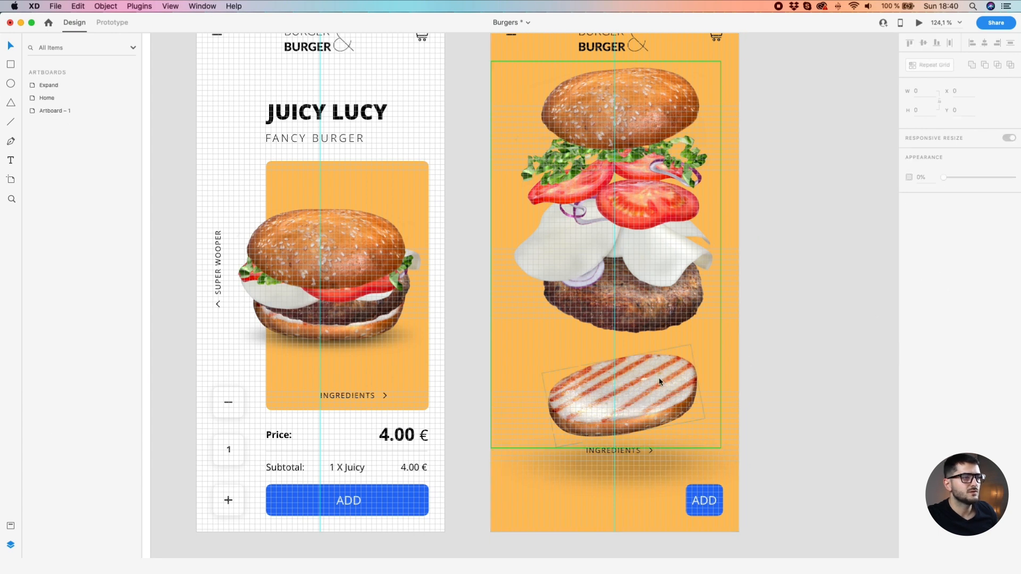
# Set the Ingredients label's opacity to 0% and shift the bottom bun slightly down and left toward the shadow
pyautogui.click(628, 454)
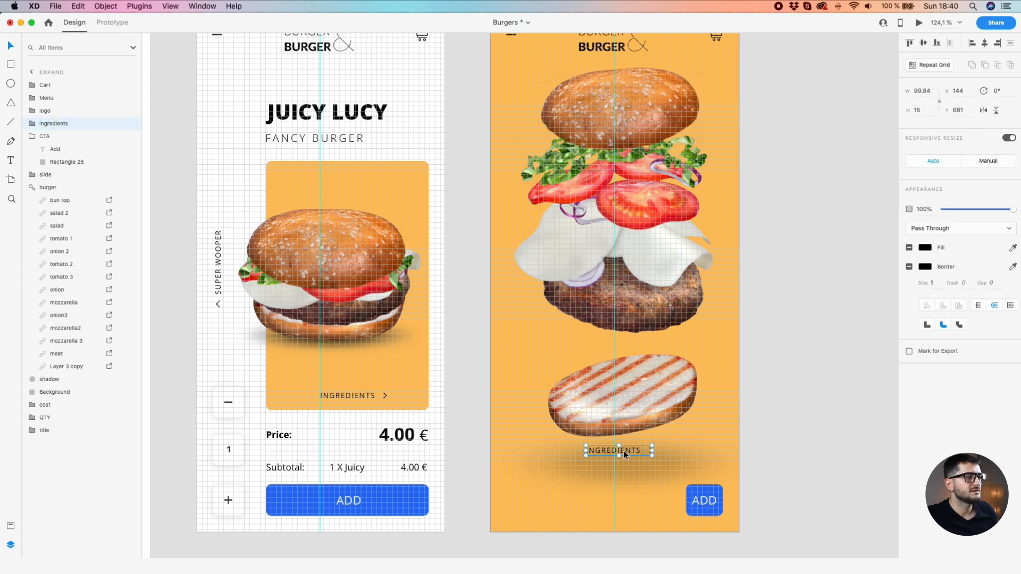
pyautogui.moveTo(995, 213); pyautogui.dragTo(836, 211)
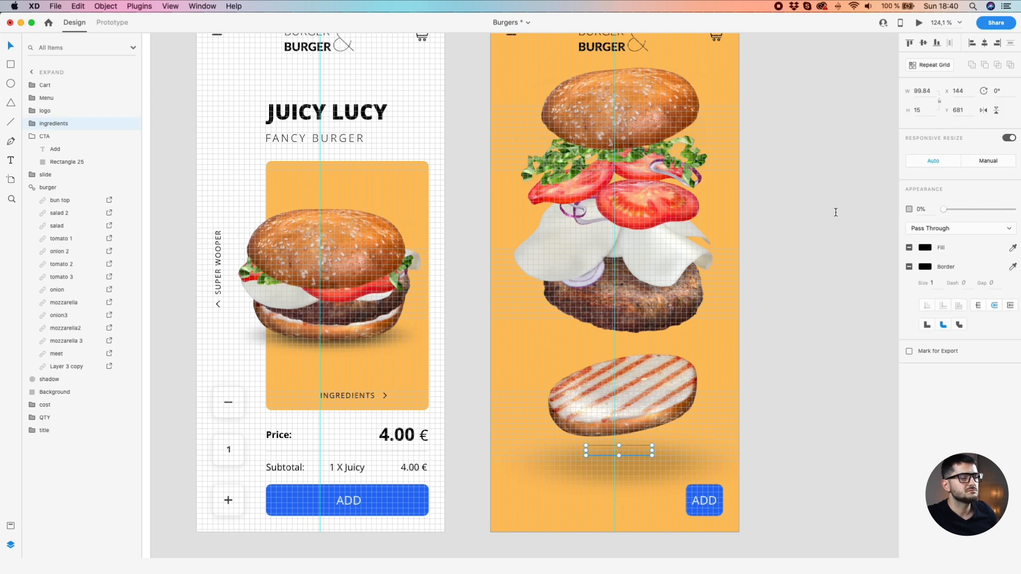
pyautogui.click(649, 402)
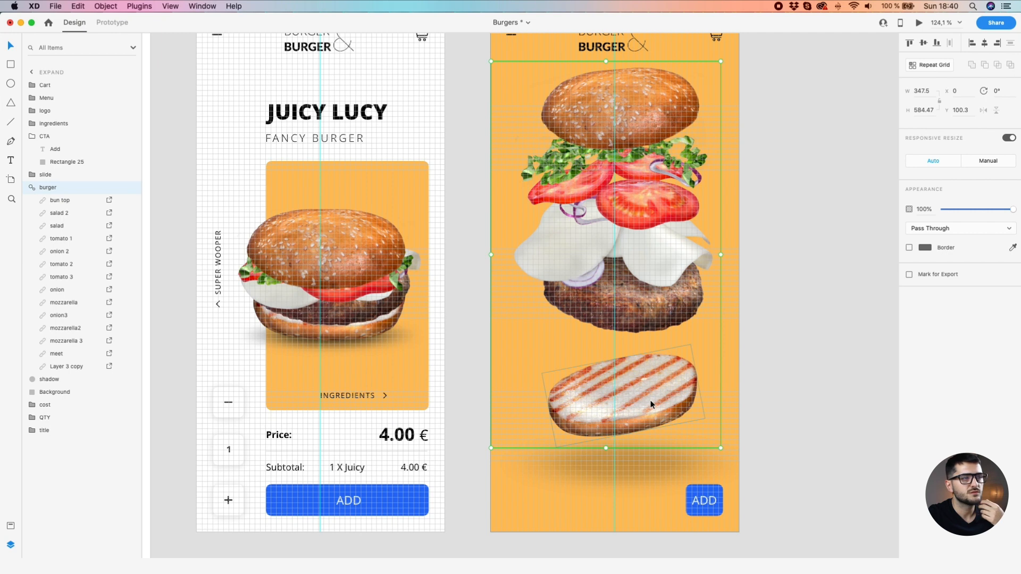
pyautogui.doubleClick(649, 402)
pyautogui.moveTo(647, 404); pyautogui.dragTo(644, 419)
pyautogui.click(768, 410)
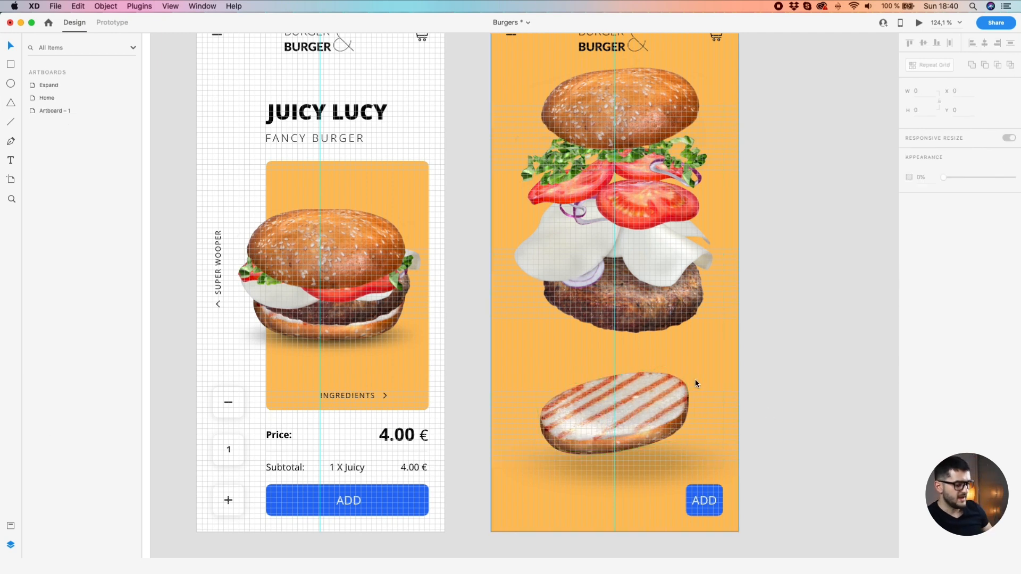
# Lower the patty to about Y 457, just above the bottom bun
pyautogui.scroll(-2, 585, 319)
pyautogui.scroll(4, 601, 310)
pyautogui.click(641, 317)
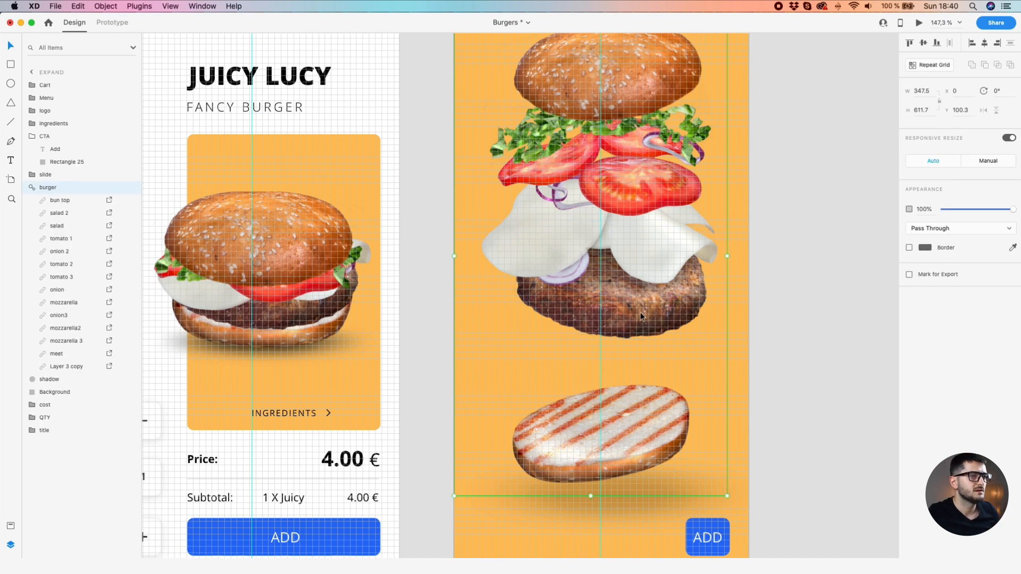
pyautogui.doubleClick(641, 314)
pyautogui.moveTo(641, 314); pyautogui.dragTo(641, 396)
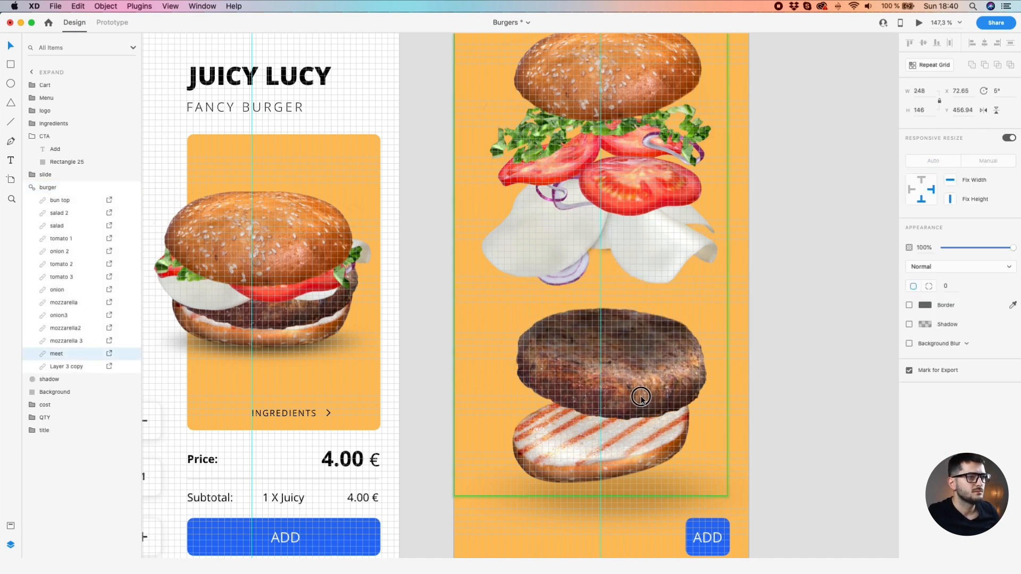
# Lower both mozzarella slices over the patty and move the round onion slice beneath them to about X 104, Y 500
pyautogui.click(654, 274)
pyautogui.keyDown('shift'); pyautogui.click(543, 245); pyautogui.keyUp('shift')
pyautogui.moveTo(543, 245); pyautogui.dragTo(527, 328)
pyautogui.moveTo(630, 223); pyautogui.dragTo(614, 306)
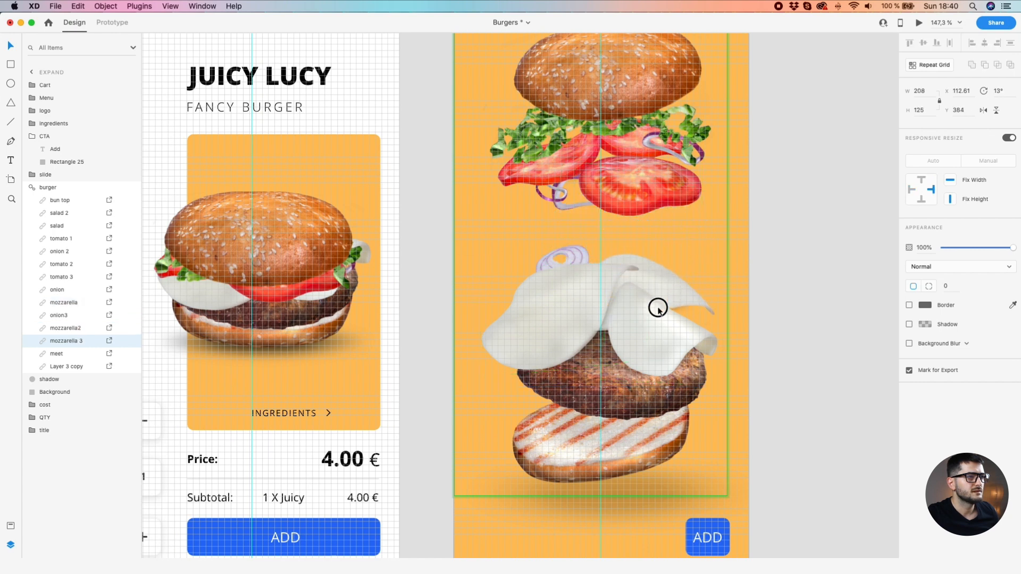
pyautogui.moveTo(572, 251); pyautogui.dragTo(579, 338)
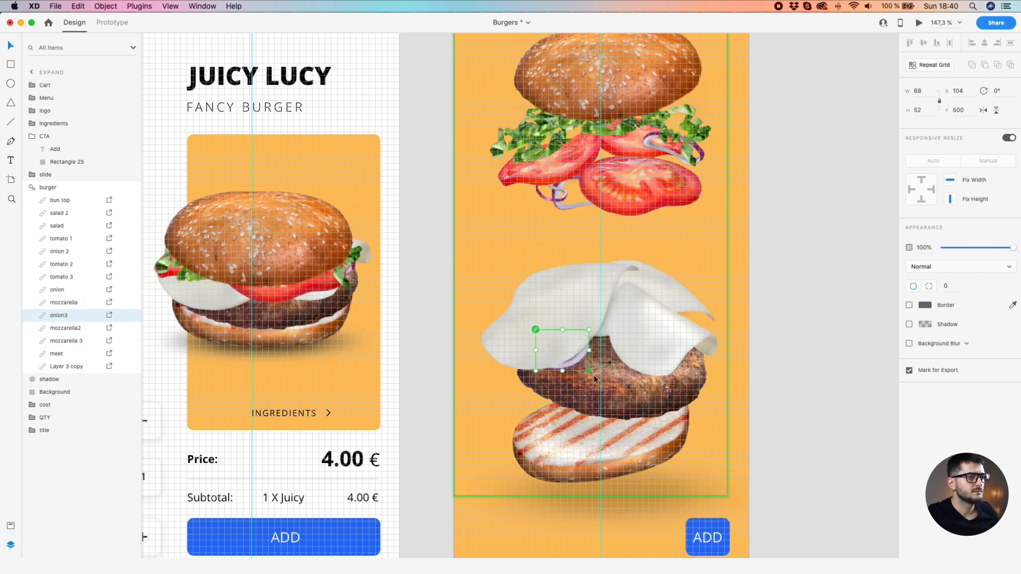
pyautogui.click(547, 456)
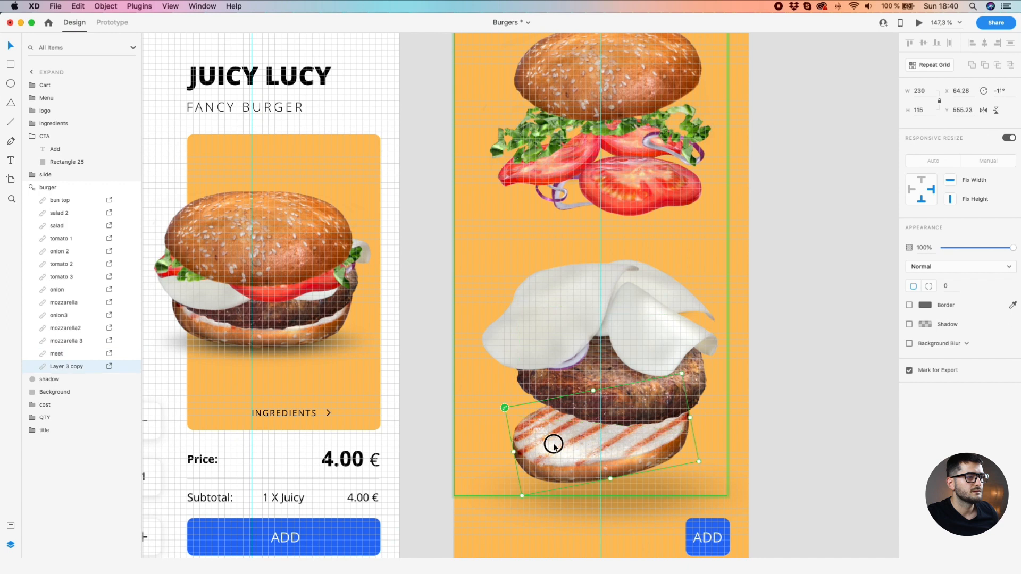
# Lower the front tomato slice and the purple onion strip behind it above the mozzarella, and rotate the onion to -18°
pyautogui.moveTo(627, 183); pyautogui.dragTo(631, 233)
pyautogui.moveTo(555, 190); pyautogui.dragTo(554, 207)
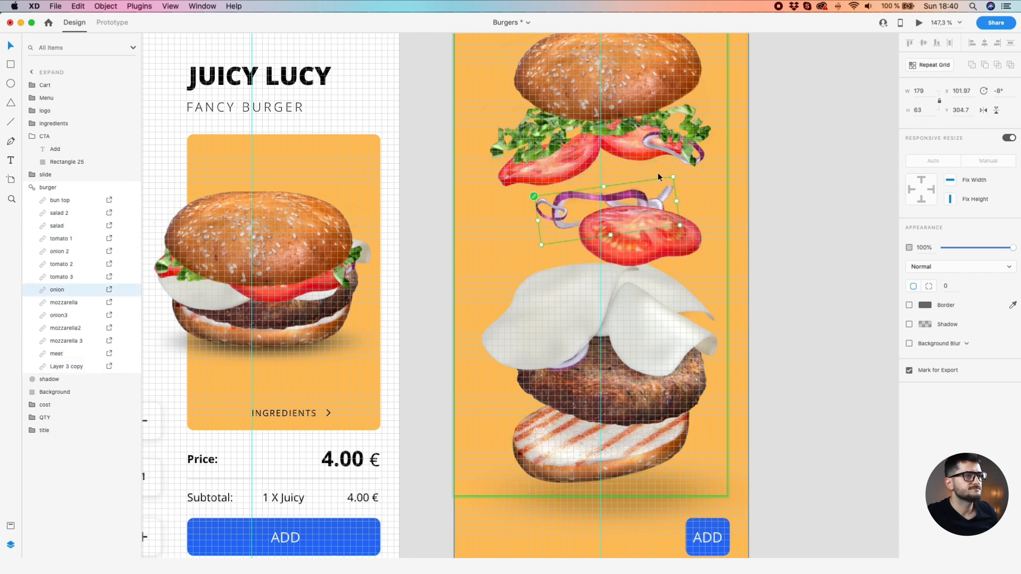
pyautogui.moveTo(678, 173); pyautogui.dragTo(669, 161)
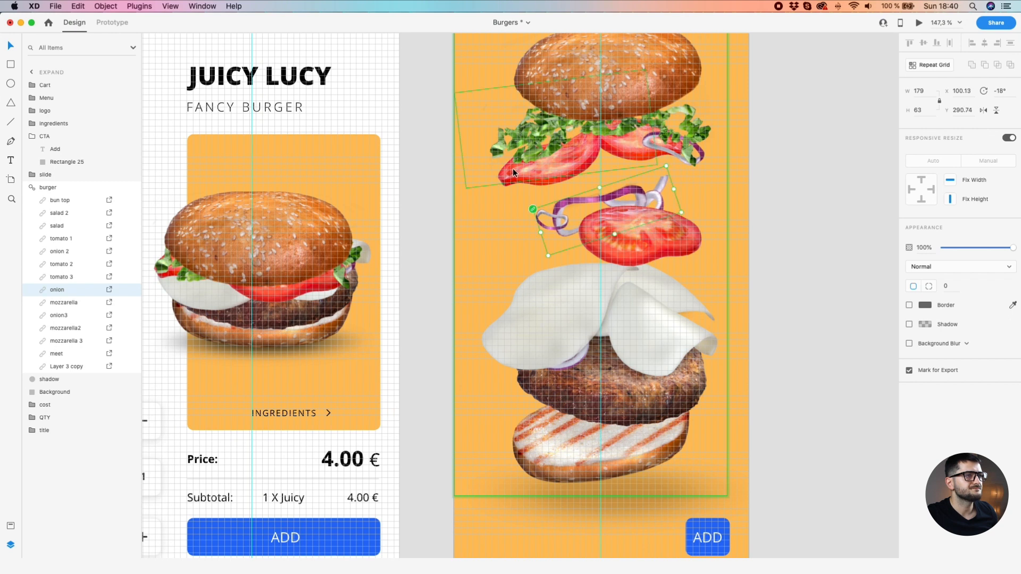
# Lower the purple onion strip slightly and bring the tomato 2 slice down beside the front tomato
pyautogui.keyDown('shift'); pyautogui.click(551, 180); pyautogui.keyUp('shift')
pyautogui.moveTo(550, 180); pyautogui.dragTo(550, 204)
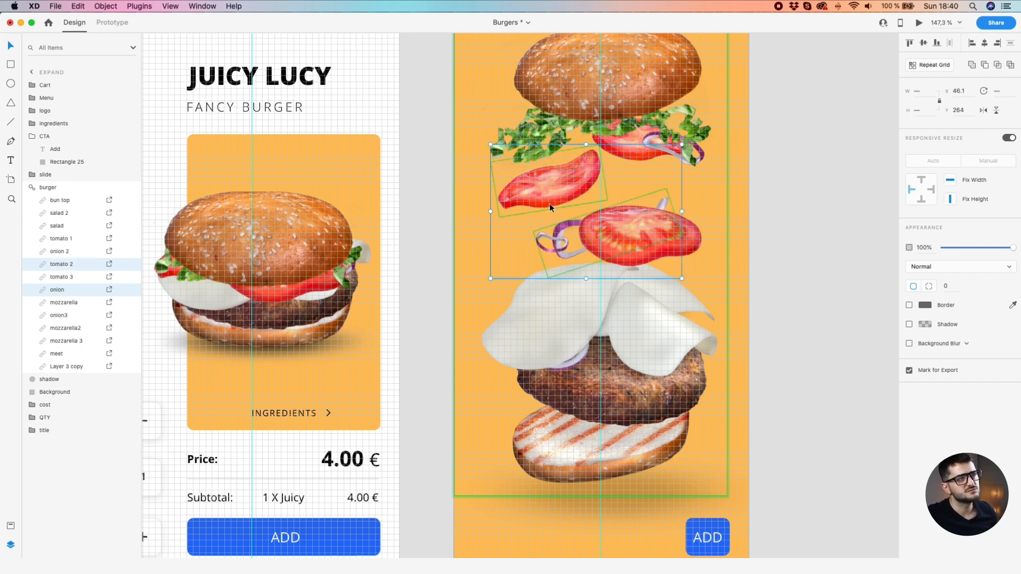
pyautogui.click(480, 229)
pyautogui.moveTo(543, 188); pyautogui.dragTo(536, 219)
pyautogui.press('super+z')
pyautogui.click(402, 216)
pyautogui.doubleClick(535, 198)
# Lower both lettuce pieces below the top bun and tilt them outward, salad to -13° and salad 2 to 31°
pyautogui.click(621, 154)
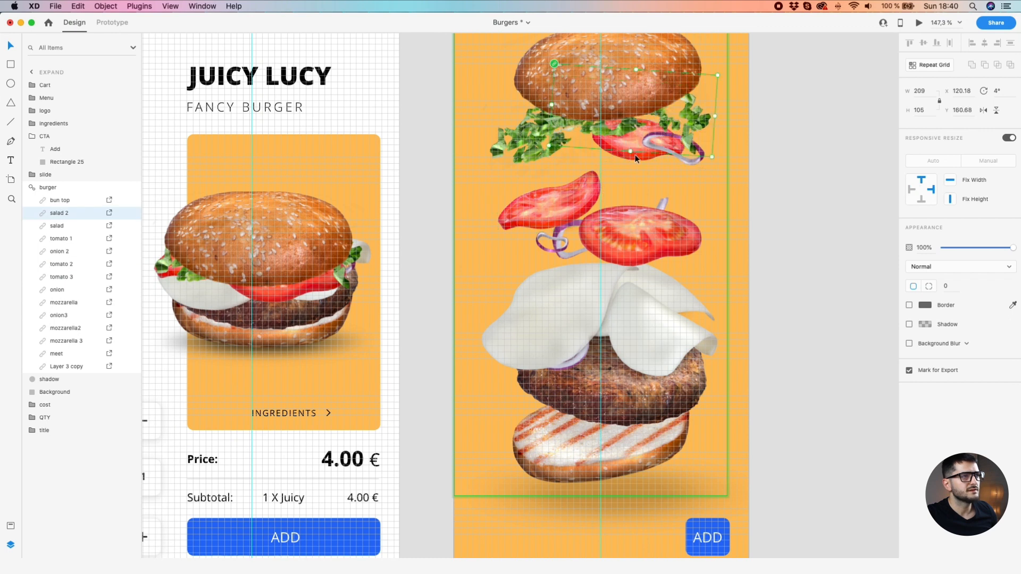
pyautogui.click(527, 142)
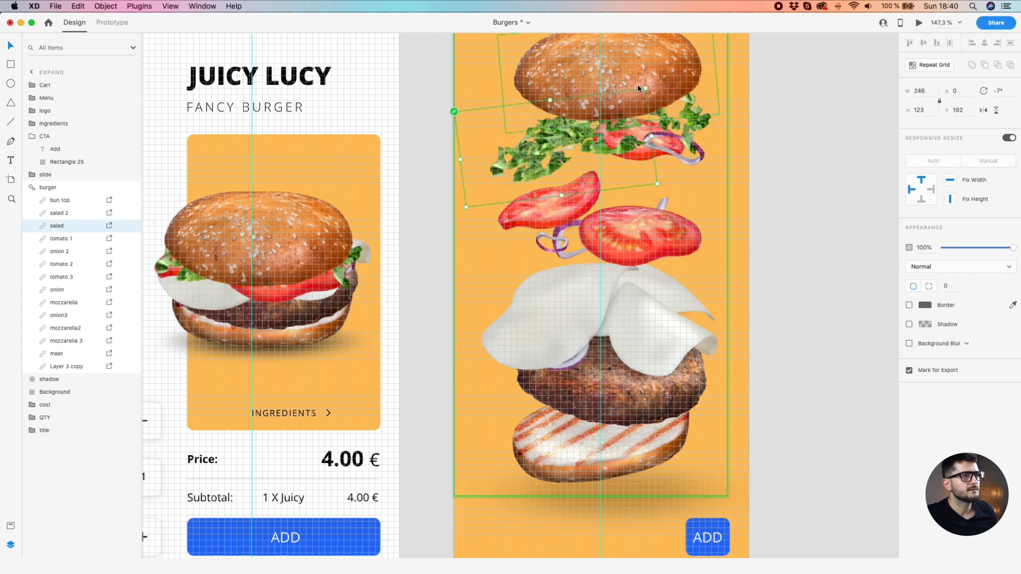
pyautogui.moveTo(645, 85); pyautogui.dragTo(638, 76)
pyautogui.moveTo(701, 132)
pyautogui.mouseDown()
pyautogui.moveTo(702, 163)
pyautogui.moveTo(702, 151)
pyautogui.mouseUp()
pyautogui.moveTo(717, 98); pyautogui.dragTo(700, 147)
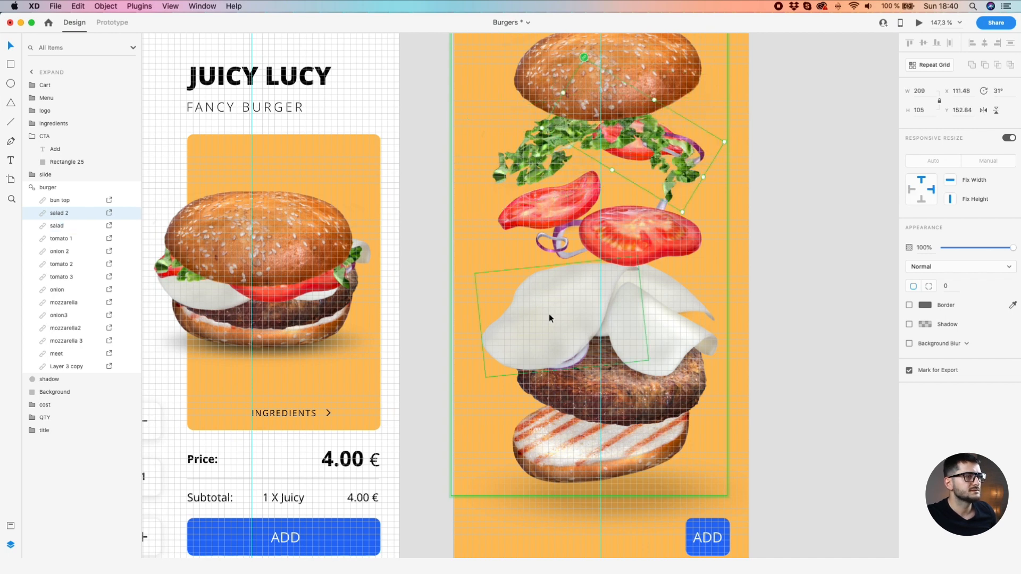
# Raise the large mozzarella slice slightly to about X 24, Y 397, and shift the patty a little lower
pyautogui.moveTo(549, 317); pyautogui.dragTo(542, 301)
pyautogui.keyDown('shift'); pyautogui.click(601, 390); pyautogui.keyUp('shift')
pyautogui.moveTo(601, 390); pyautogui.dragTo(596, 392)
pyautogui.press('super+z')
pyautogui.moveTo(656, 406); pyautogui.dragTo(654, 412)
# Lower the tomato 3 slice out of the lettuce to Y 280
pyautogui.scroll(-4, 624, 348)
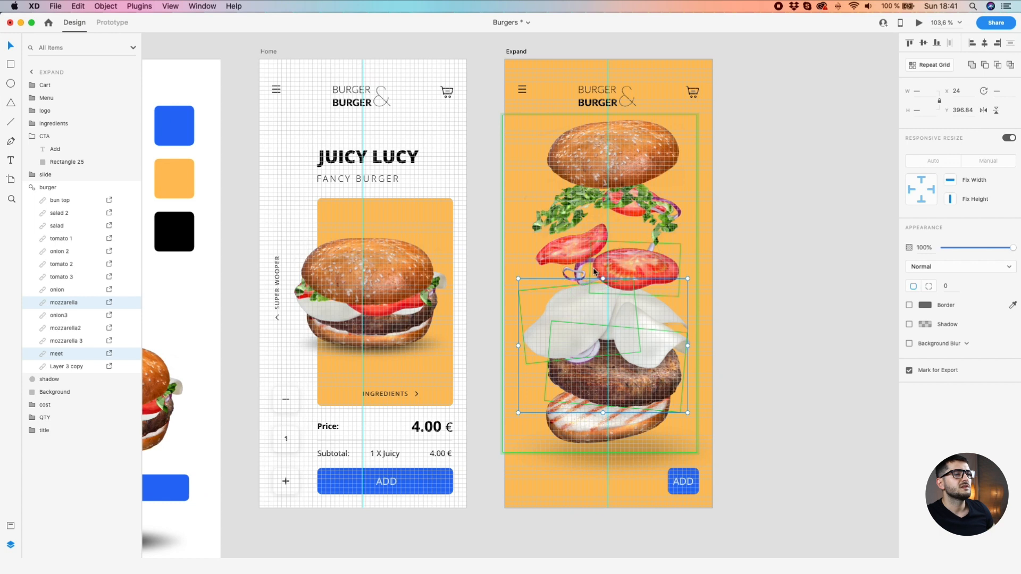
pyautogui.hscroll(2, 594, 271)
pyautogui.scroll(1, 594, 271)
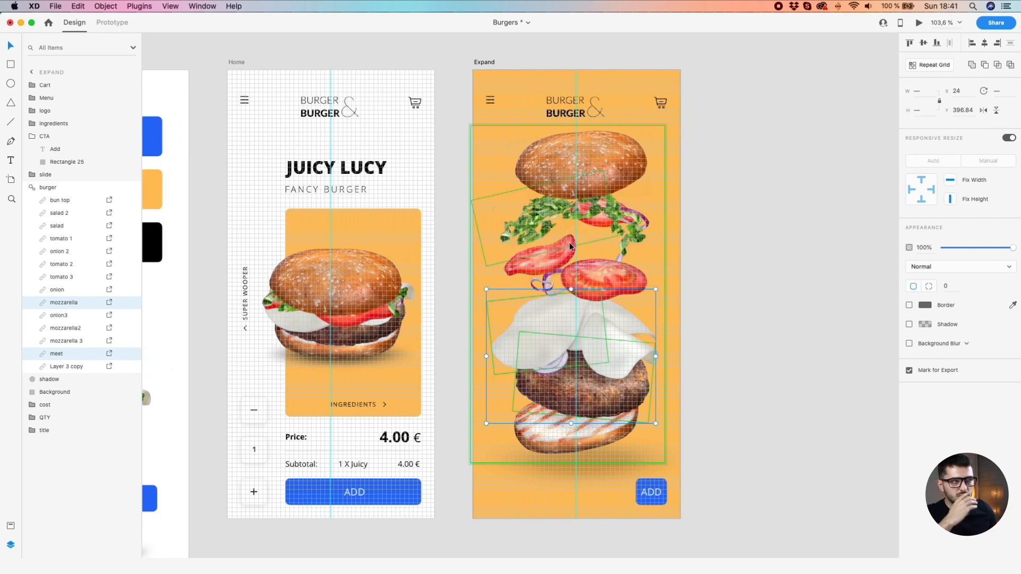
pyautogui.scroll(5, 584, 235)
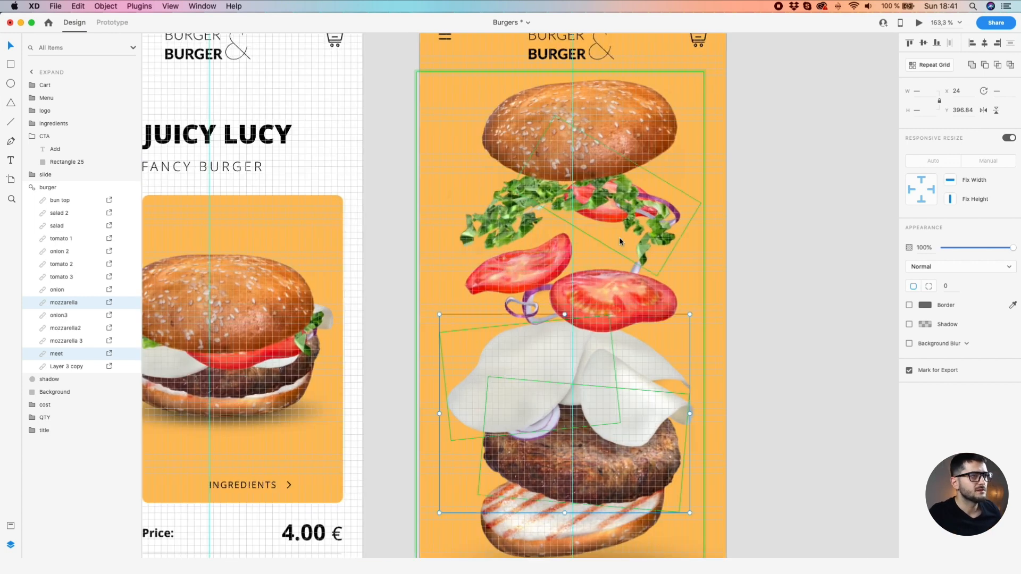
pyautogui.click(610, 218)
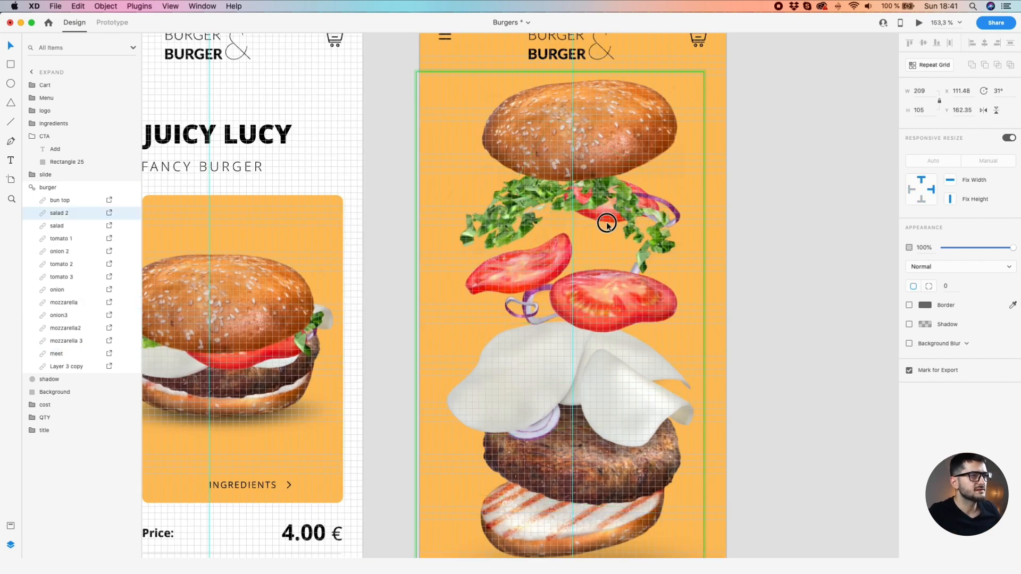
pyautogui.click(63, 240)
pyautogui.click(68, 276)
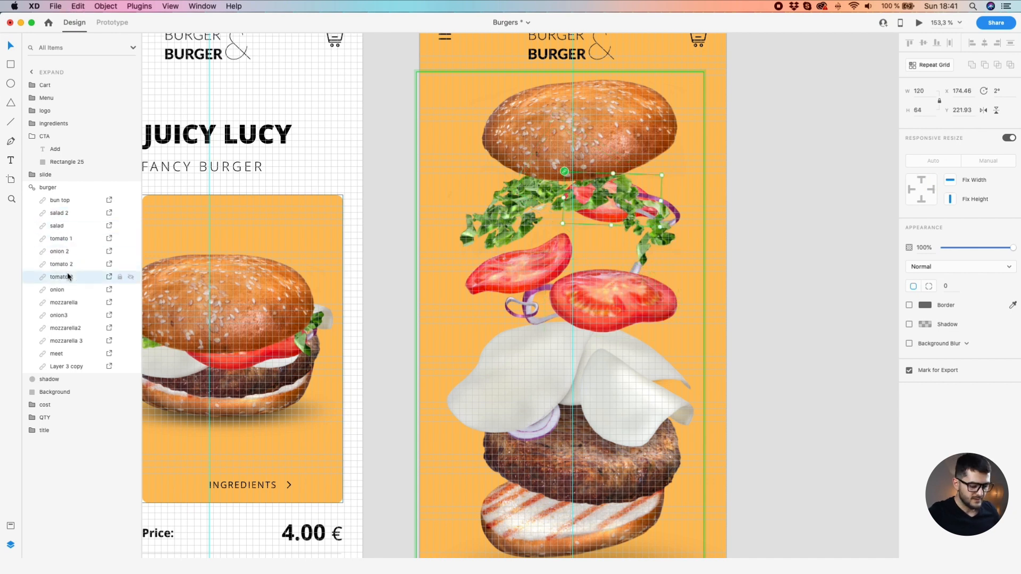
pyautogui.hotkey('shift', 'Down')
pyautogui.hotkey('shift', 'Down')
pyautogui.hotkey('shift', 'Down')
pyautogui.hotkey('shift', 'Down')
pyautogui.hotkey('shift', 'Down')
pyautogui.hotkey('shift', 'Down')
pyautogui.hotkey('shift', 'Down')
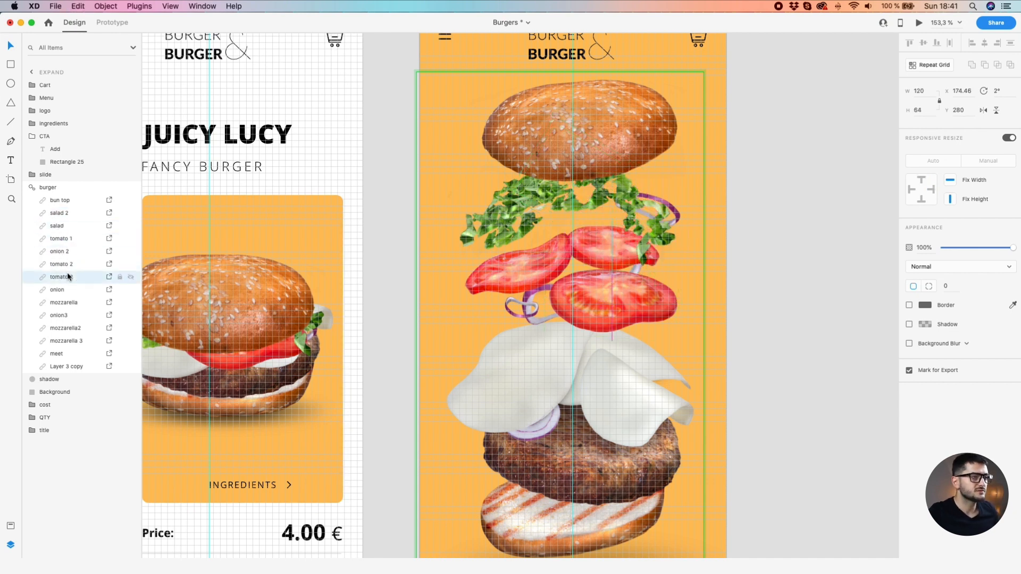
# Lower the onion 2 ring from the lettuce down to Y 320, beside the tomato slices
pyautogui.click(525, 213)
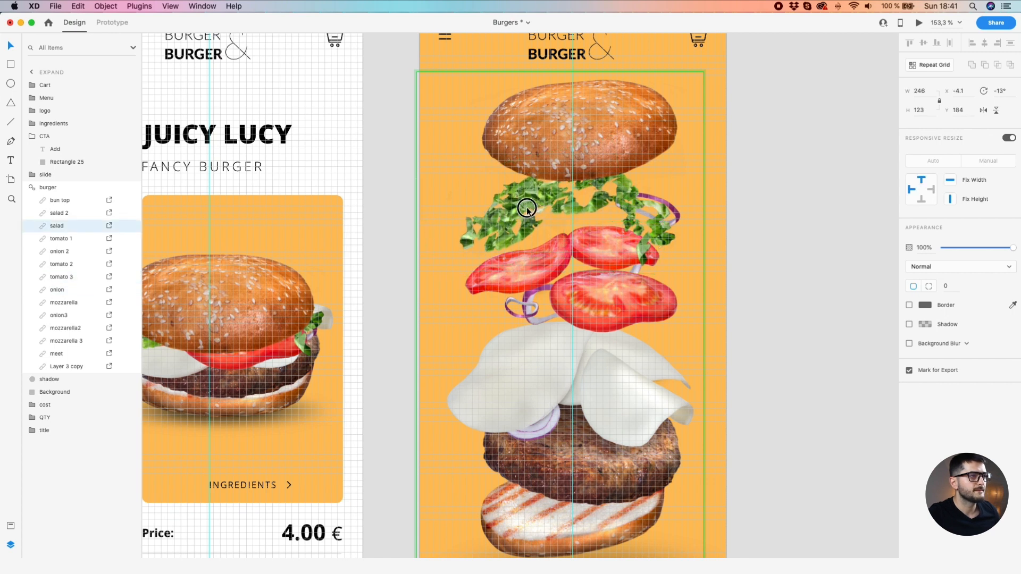
pyautogui.click(62, 213)
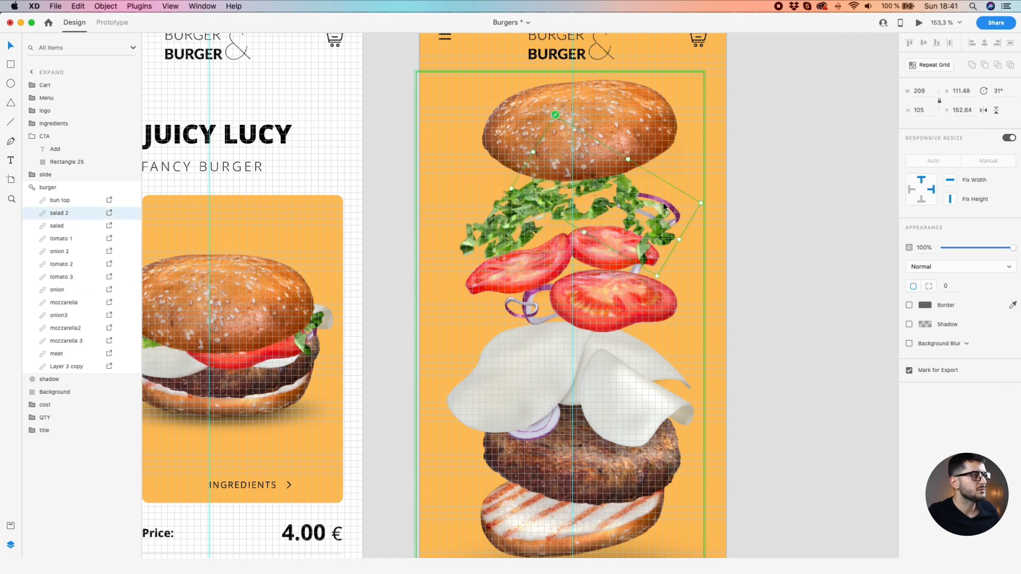
pyautogui.click(75, 252)
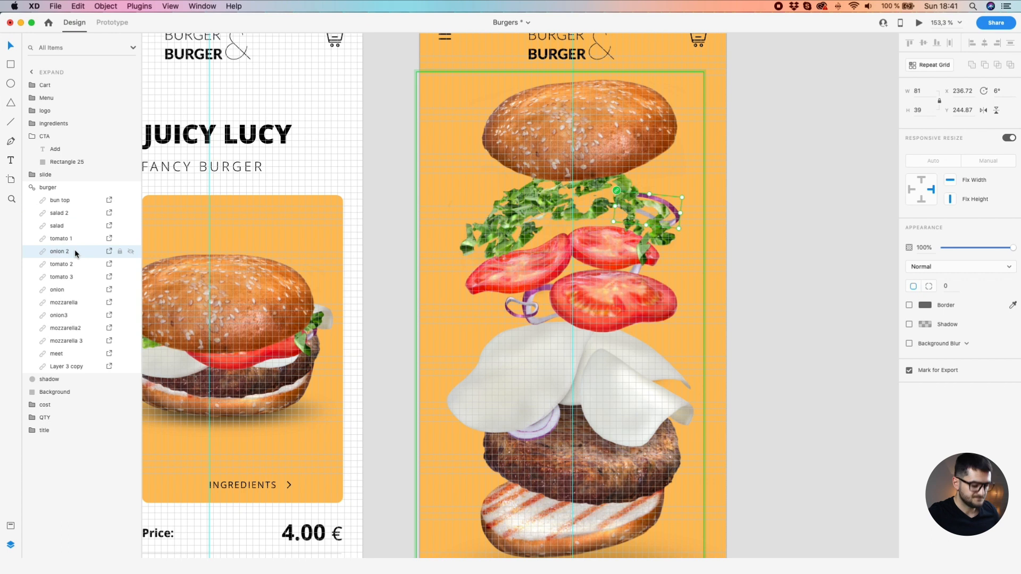
pyautogui.press('Down')
pyautogui.press('Down')
pyautogui.press('Down')
pyautogui.press('Down')
pyautogui.press('Down')
pyautogui.press('Down')
pyautogui.press('Down')
pyautogui.press('Down')
pyautogui.press('Down')
pyautogui.press('Down')
pyautogui.press('Down')
pyautogui.press('Down')
pyautogui.press('Down')
pyautogui.press('Down')
pyautogui.press('Down')
pyautogui.press('Down')
pyautogui.press('Down')
pyautogui.press('Down')
pyautogui.press('Down')
pyautogui.press('Down')
pyautogui.press('Down')
pyautogui.press('Down')
pyautogui.press('Down')
pyautogui.press('Down')
pyautogui.press('Down')
pyautogui.press('Down')
pyautogui.press('Down')
pyautogui.press('Down')
pyautogui.press('Down')
pyautogui.press('Down')
pyautogui.press('Down')
pyautogui.press('Down')
pyautogui.press('Down')
pyautogui.press('Down')
pyautogui.press('Down')
pyautogui.press('Down')
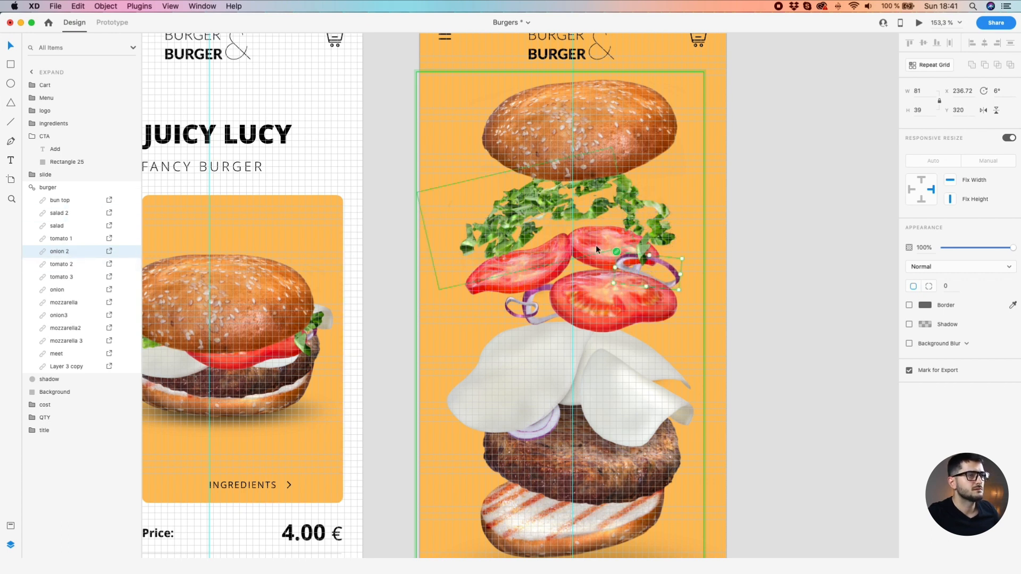
# Raise the tomato 3 slice to Y 264
pyautogui.click(595, 255)
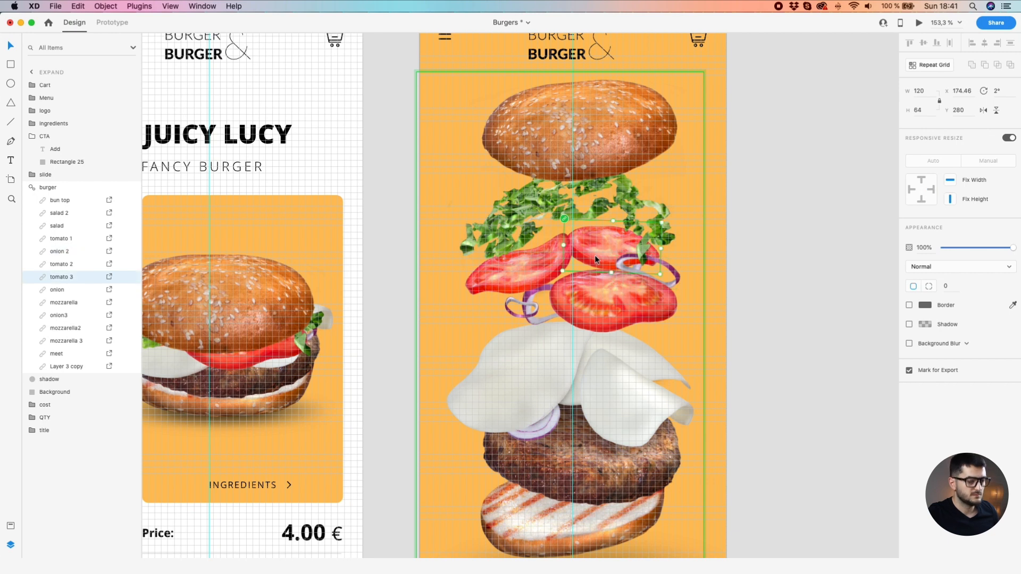
pyautogui.press('Up')
pyautogui.press('Up')
pyautogui.press('Up')
pyautogui.press('Up')
pyautogui.press('Up')
pyautogui.press('Up')
pyautogui.press('Up')
pyautogui.press('Up')
pyautogui.press('Up')
pyautogui.press('Up')
pyautogui.press('Up')
pyautogui.press('Up')
pyautogui.press('Up')
pyautogui.press('Up')
pyautogui.press('Up')
pyautogui.press('Up')
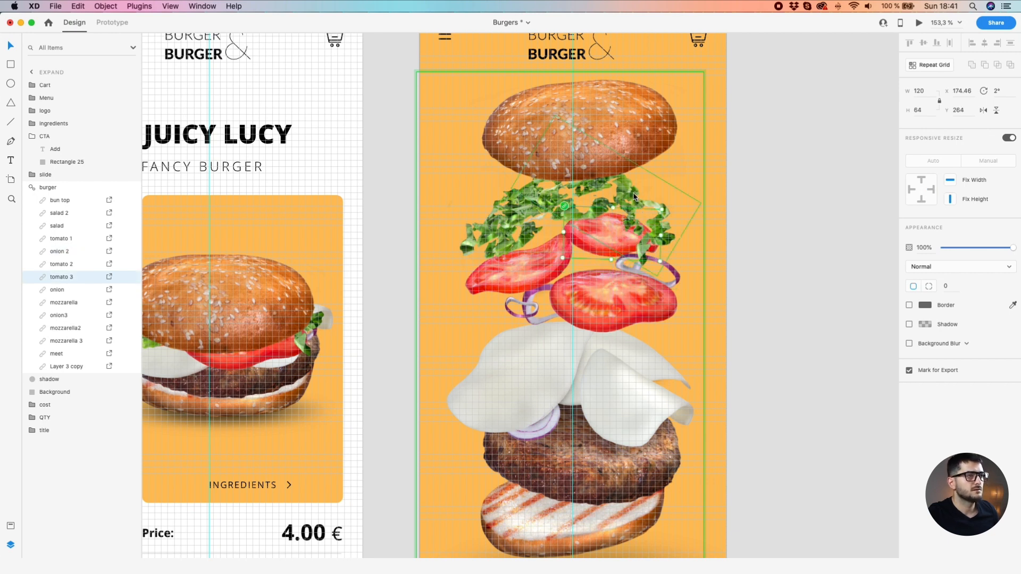
# Rotate the top bun to -7° and raise the large mozzarella slice to about Y 381
pyautogui.click(511, 141)
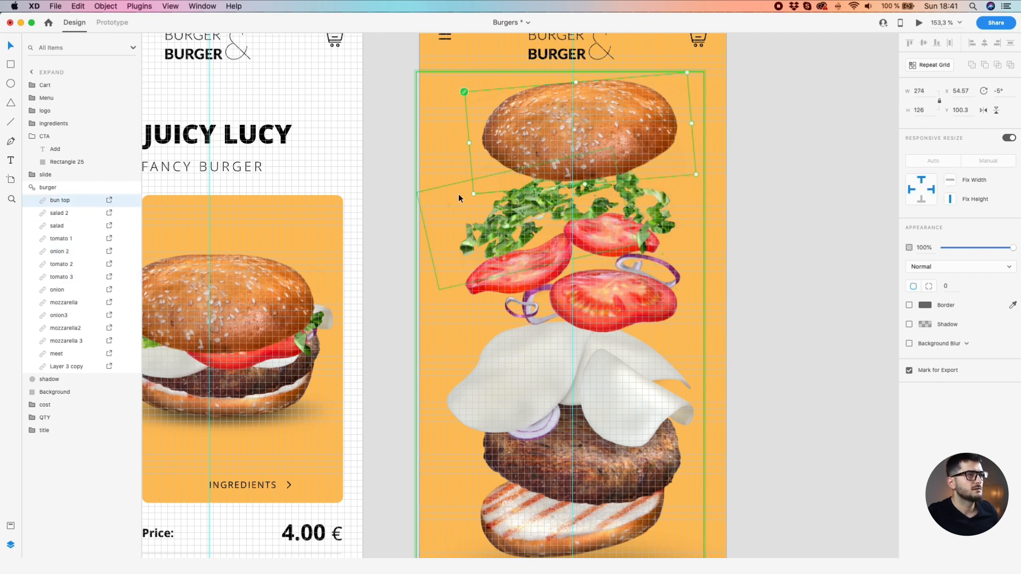
pyautogui.scroll(-3, 494, 240)
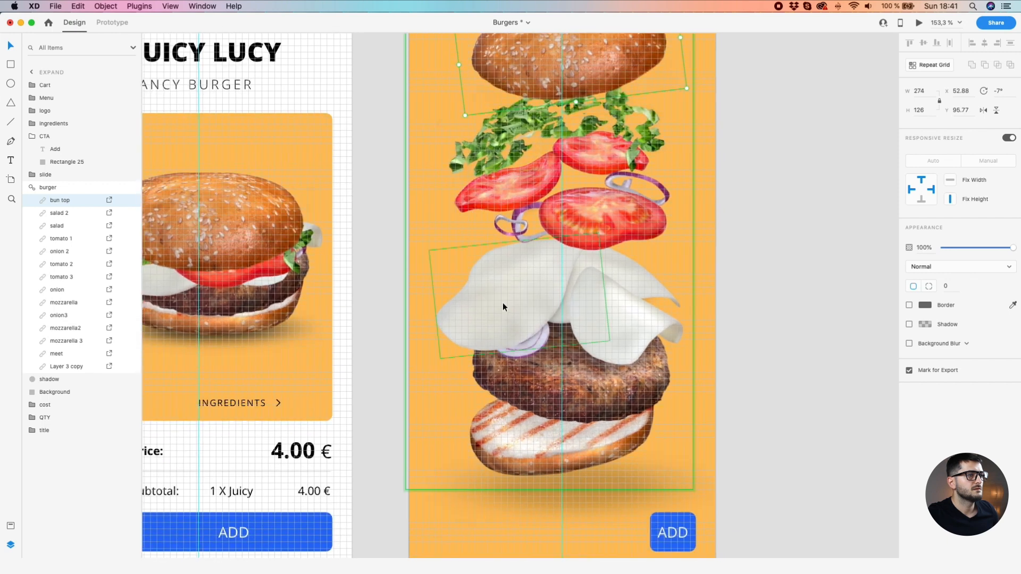
pyautogui.keyDown('shift'); pyautogui.click(503, 294); pyautogui.keyUp('shift')
pyautogui.press('super+z')
pyautogui.press('super+z')
pyautogui.press('Escape')
pyautogui.doubleClick(494, 309)
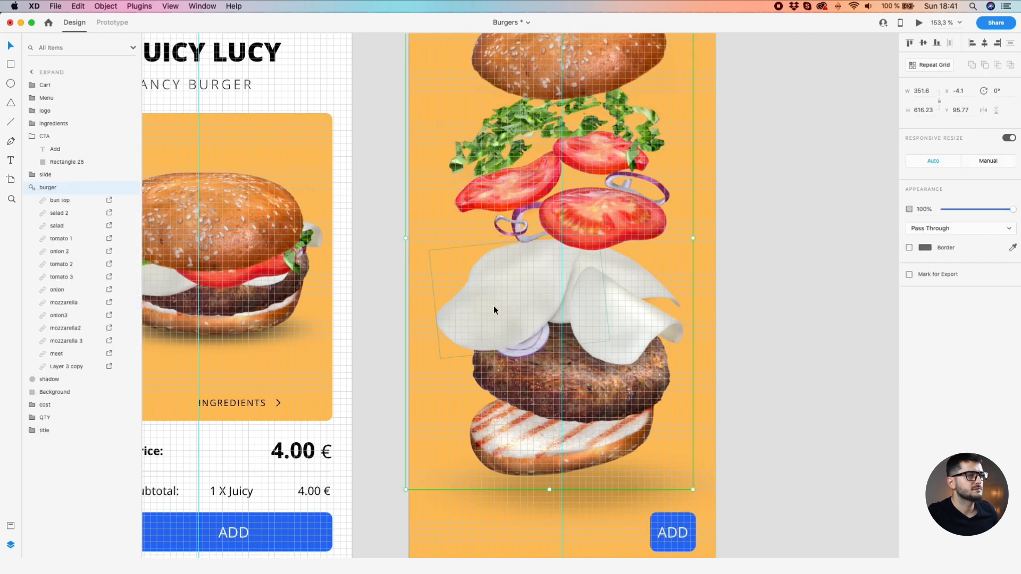
pyautogui.moveTo(495, 309); pyautogui.dragTo(494, 296)
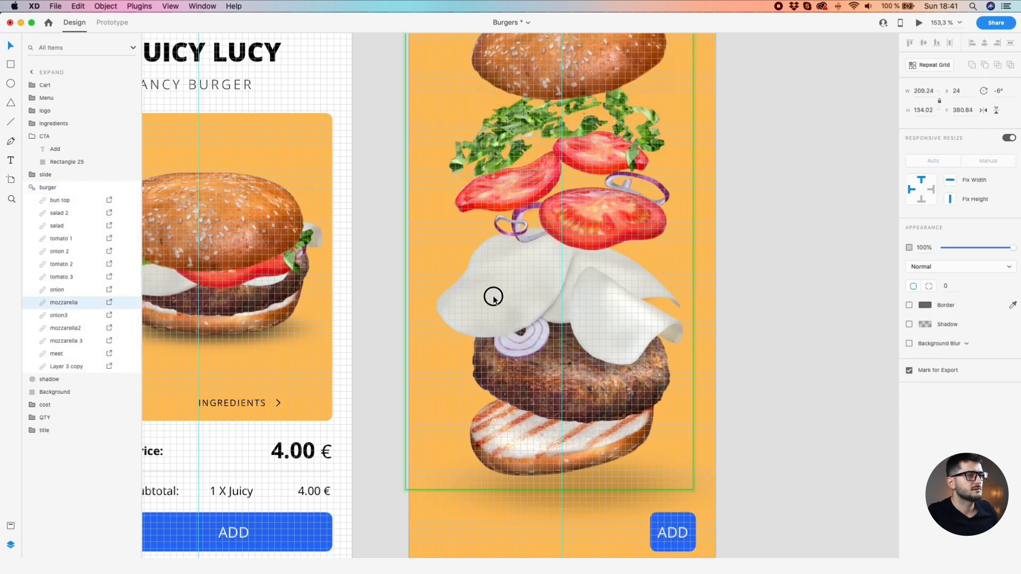
# Lower the bottom bun slightly and move the shadow beneath it to X 10, Y 630
pyautogui.click(607, 402)
pyautogui.click(601, 457)
pyautogui.moveTo(601, 456); pyautogui.dragTo(600, 462)
pyautogui.click(631, 497)
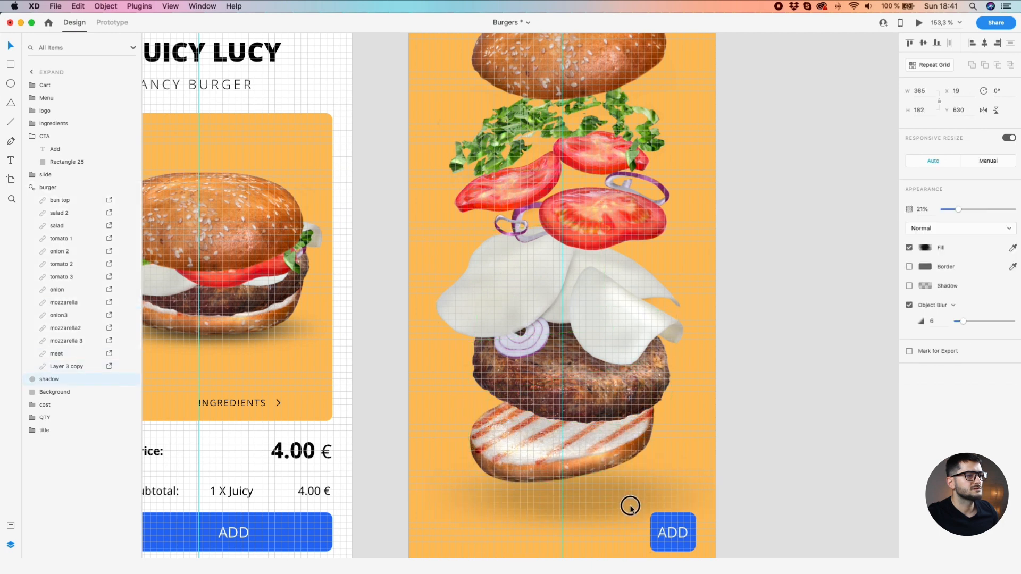
pyautogui.moveTo(615, 507); pyautogui.dragTo(604, 496)
pyautogui.scroll(-5, 604, 496)
pyautogui.scroll(2, 702, 420)
pyautogui.scroll(-3, 730, 292)
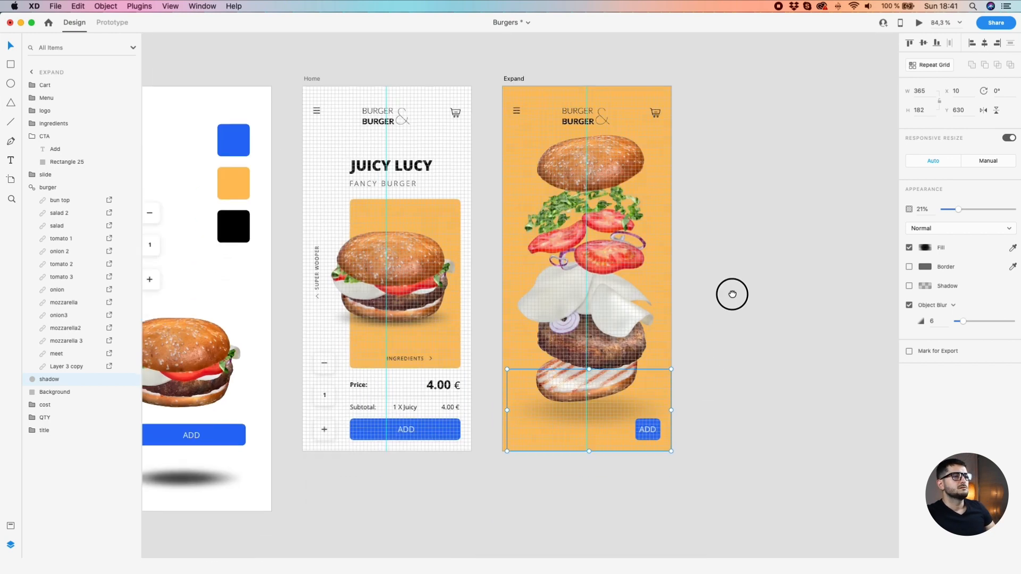
pyautogui.click(739, 288)
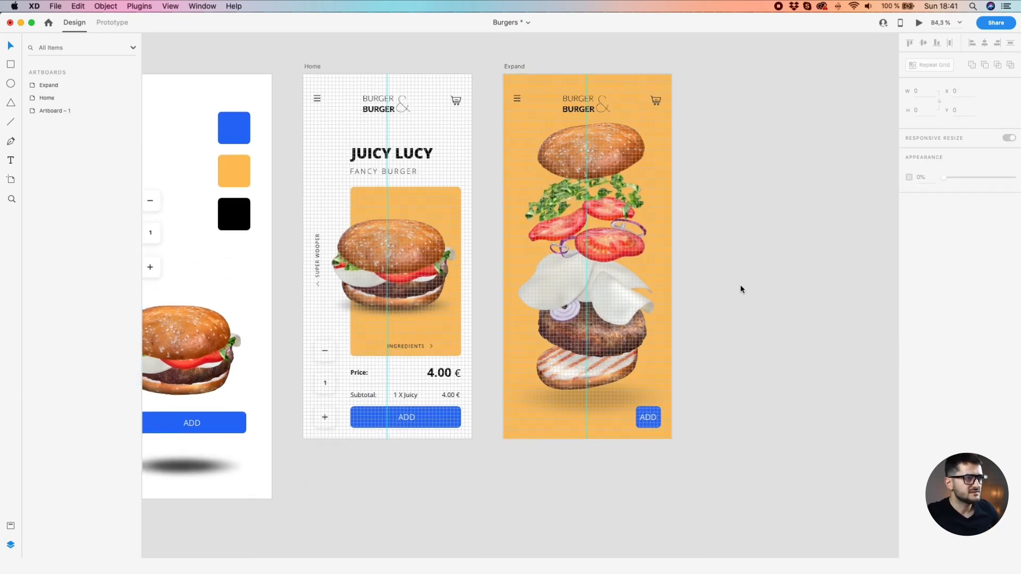
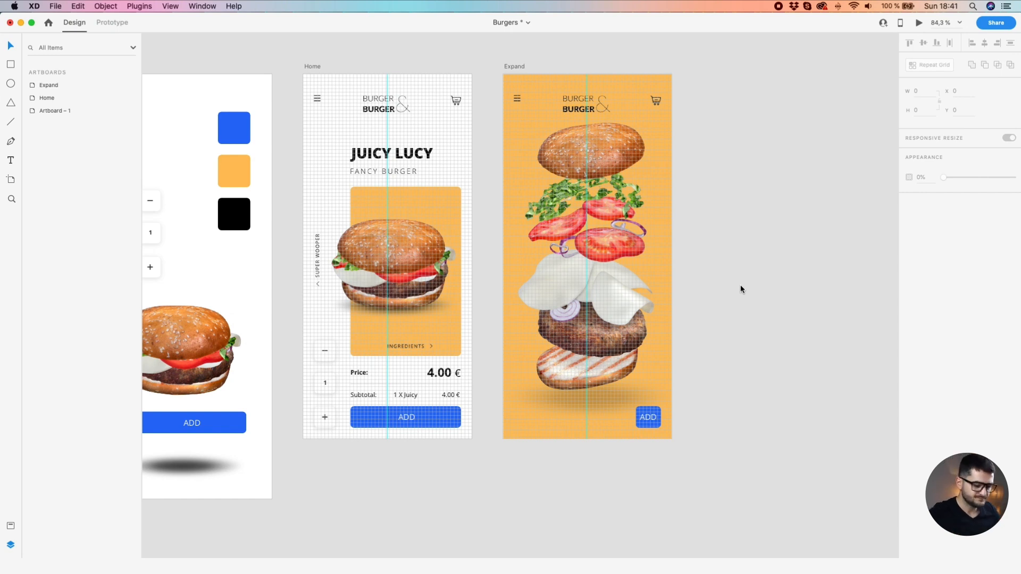
pyautogui.moveTo(738, 286); pyautogui.dragTo(660, 287)
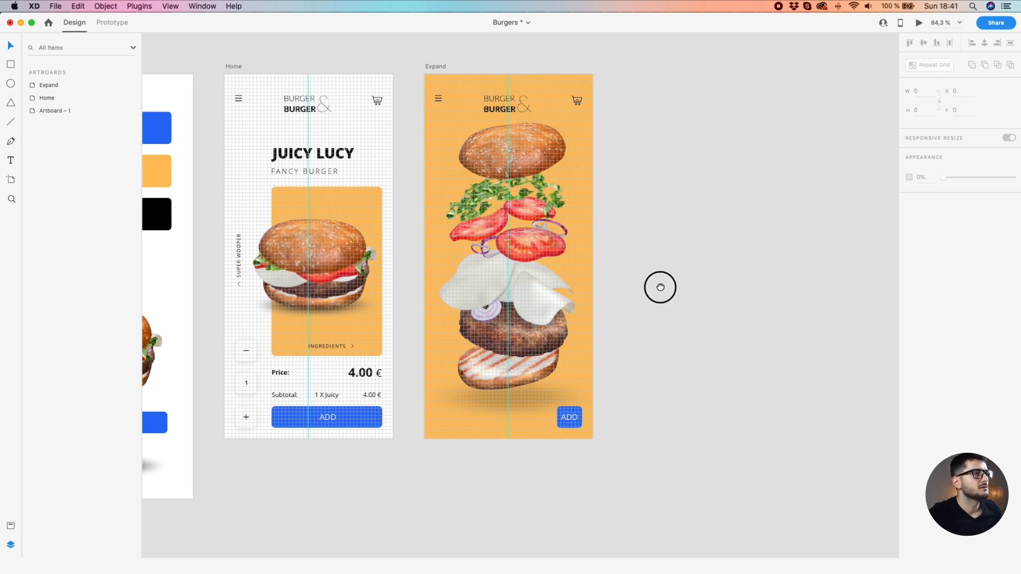
pyautogui.click(431, 67)
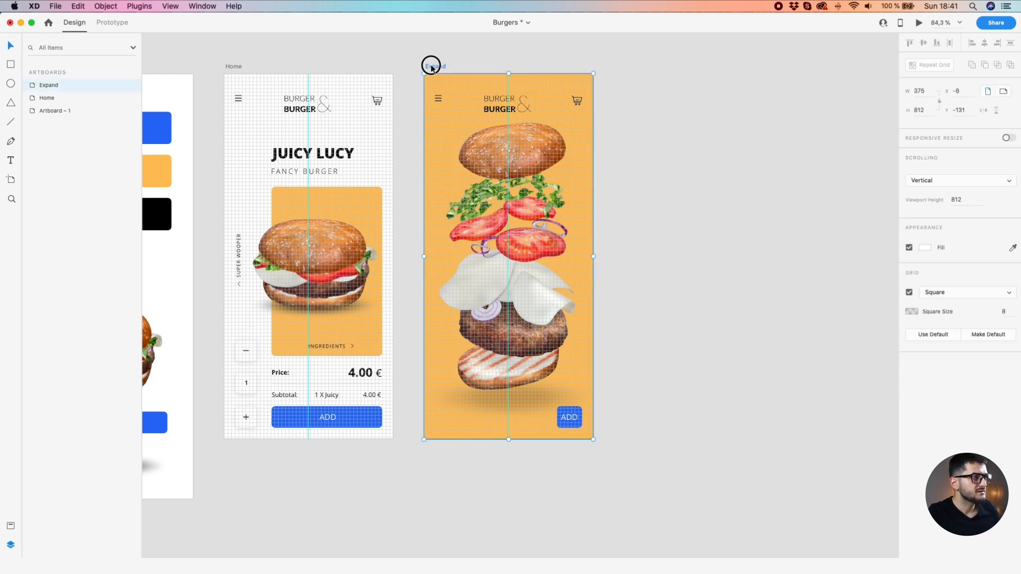
pyautogui.moveTo(432, 67); pyautogui.dragTo(668, 66)
pyautogui.doubleClick(673, 67)
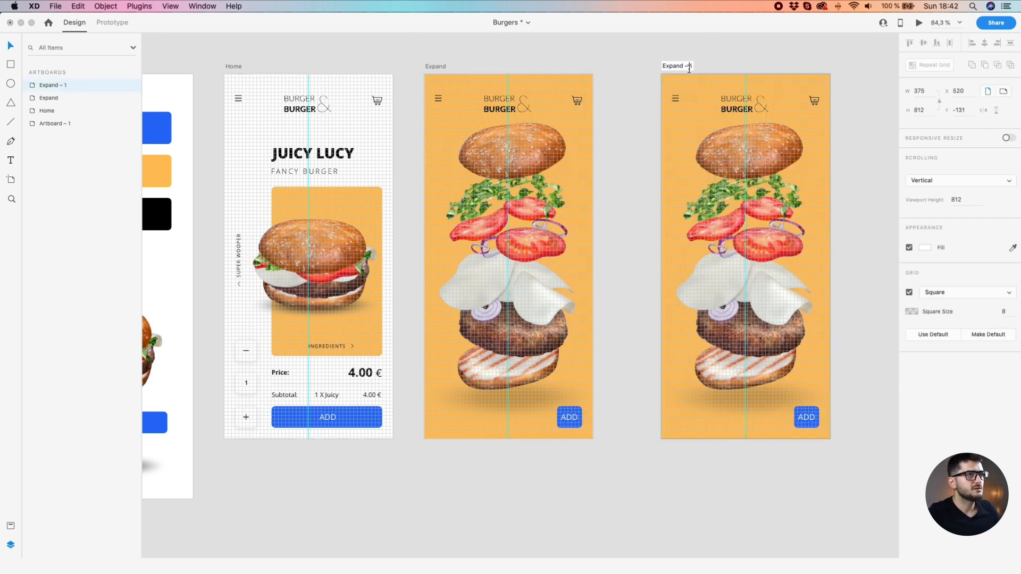
pyautogui.click(674, 68)
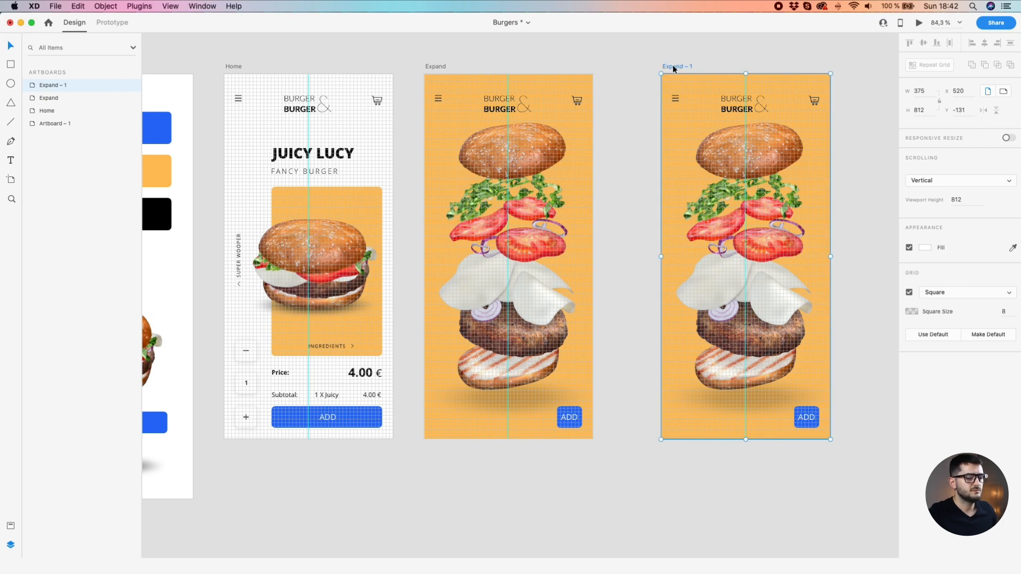
pyautogui.press('Delete')
# Rotate the top line of the Expand artboard's menu icon to 45°
pyautogui.scroll(10, 392, 91)
pyautogui.scroll(5, 528, 133)
pyautogui.doubleClick(519, 145)
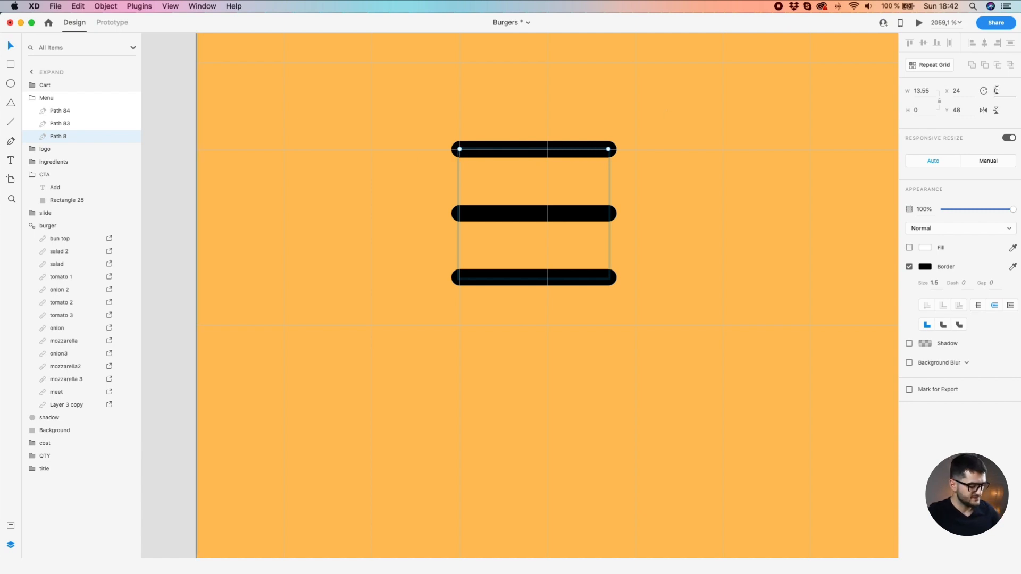
pyautogui.write('45')
pyautogui.press('Return')
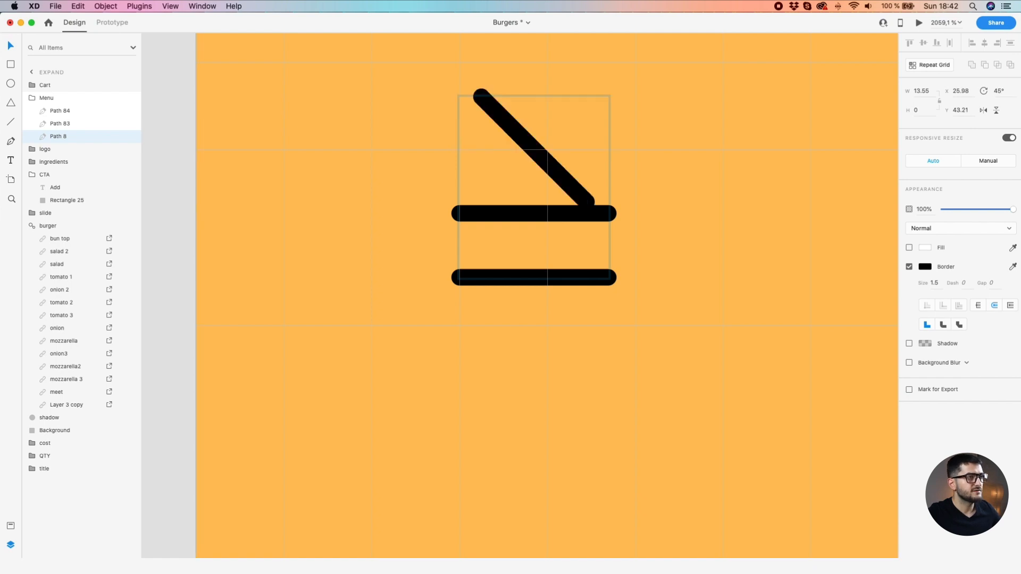
# Rotate the menu icon's top line to -45° and move it to X 24
pyautogui.click(997, 93)
pyautogui.write('-45')
pyautogui.press('Return')
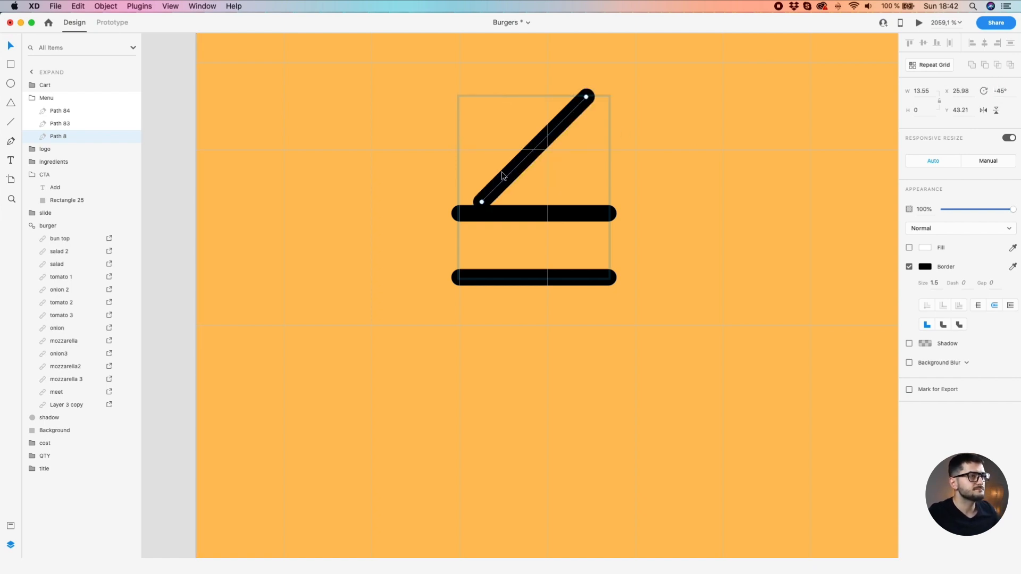
pyautogui.moveTo(506, 175); pyautogui.dragTo(483, 174)
# Rotate the menu icon's bottom line to 45° and join both slanted lines to the middle line's left end, at Y 53.88 and Y 44.21
pyautogui.click(513, 283)
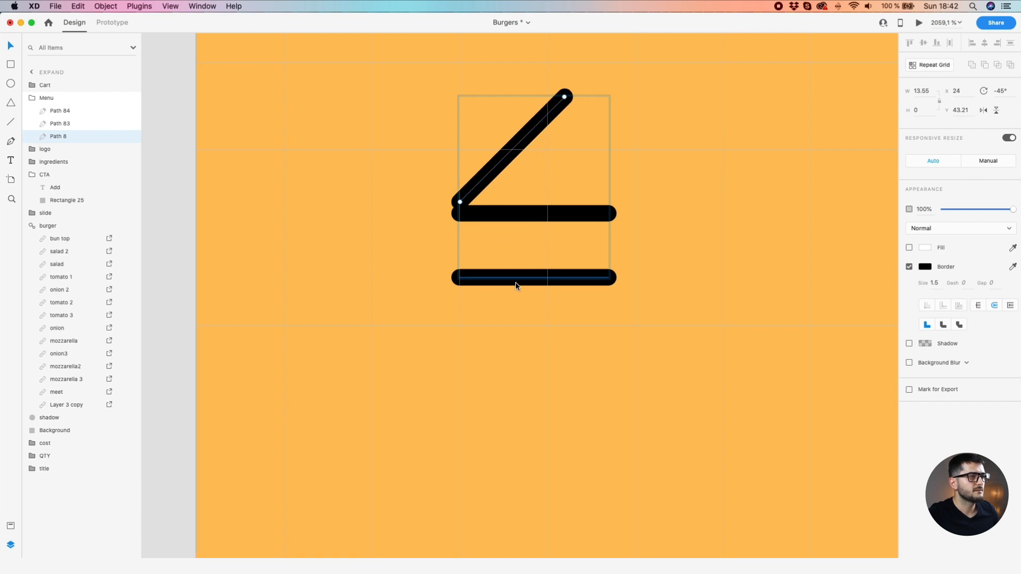
pyautogui.click(992, 92)
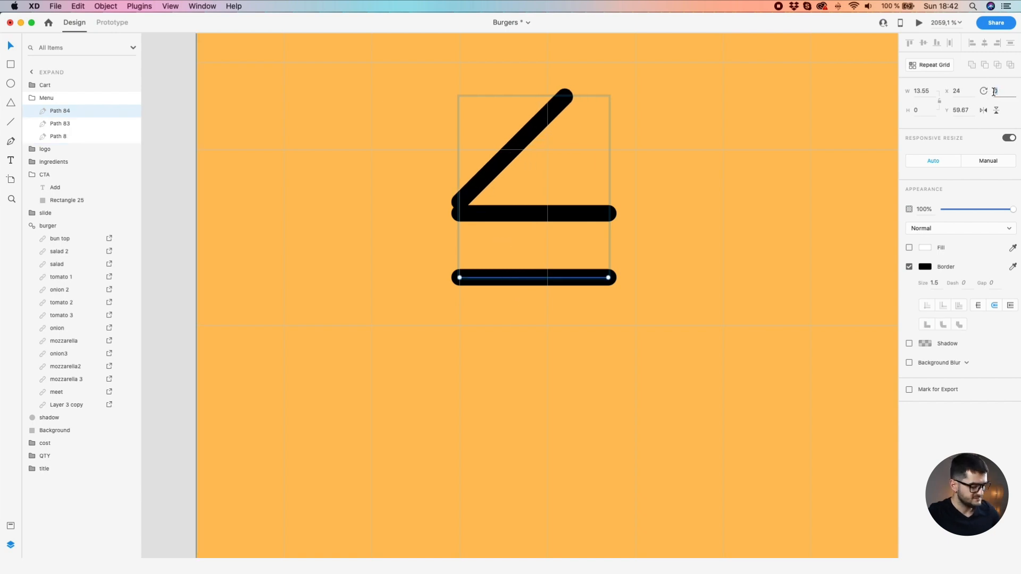
pyautogui.press('Return')
pyautogui.moveTo(480, 228)
pyautogui.mouseDown()
pyautogui.moveTo(470, 237)
pyautogui.moveTo(465, 216)
pyautogui.mouseUp()
pyautogui.scroll(5, 469, 236)
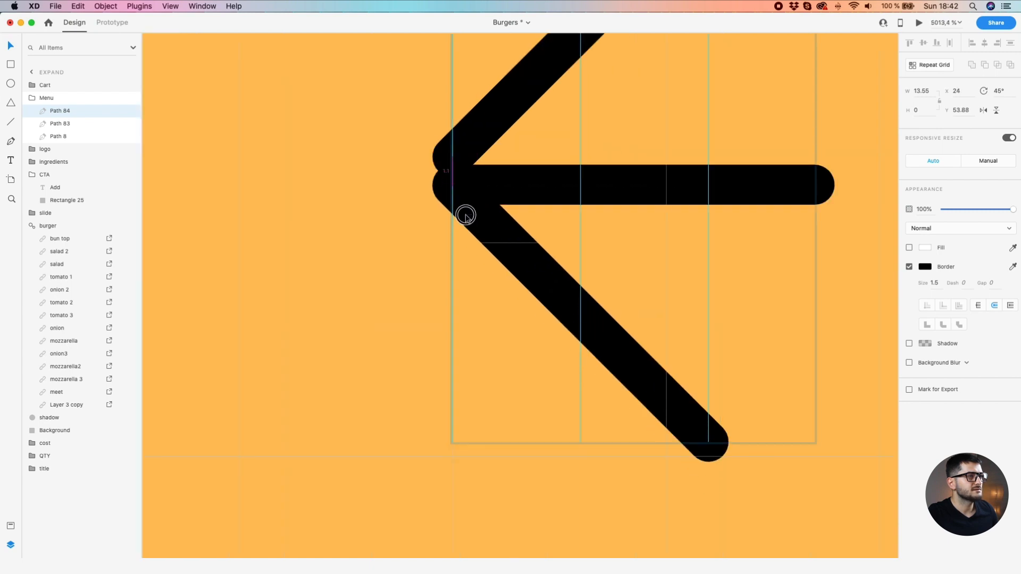
pyautogui.click(475, 152)
pyautogui.moveTo(473, 150); pyautogui.dragTo(473, 167)
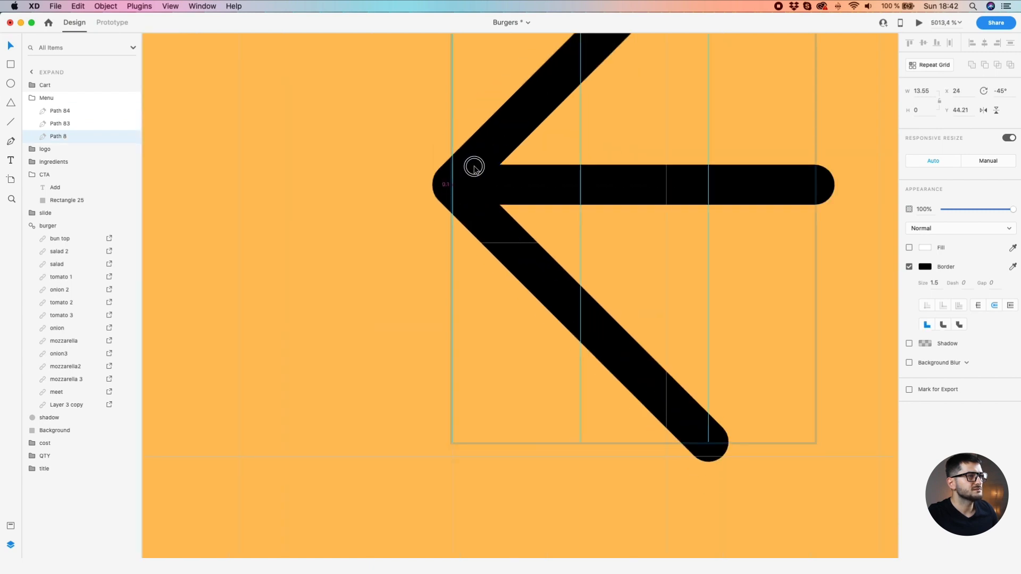
# Shrink the menu icon's middle line into the tip where the slanted lines meet, leaving a back arrow
pyautogui.click(594, 187)
pyautogui.scroll(-4, 595, 187)
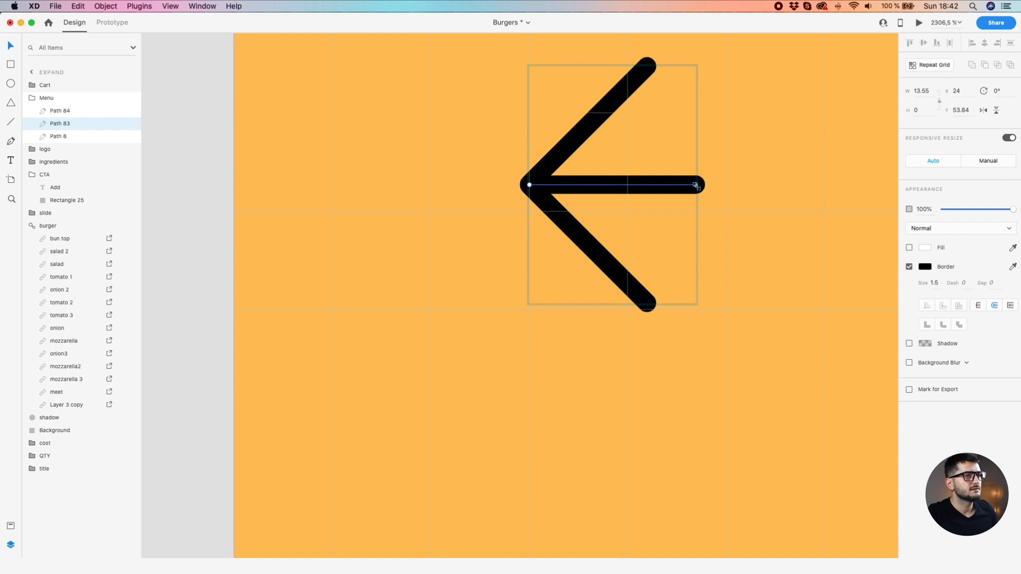
pyautogui.scroll(4, 696, 185)
pyautogui.click(697, 185)
pyautogui.moveTo(697, 185); pyautogui.dragTo(391, 184)
pyautogui.click(453, 186)
pyautogui.scroll(-5, 453, 187)
pyautogui.scroll(-3, 388, 181)
pyautogui.click(301, 186)
pyautogui.scroll(-3, 301, 186)
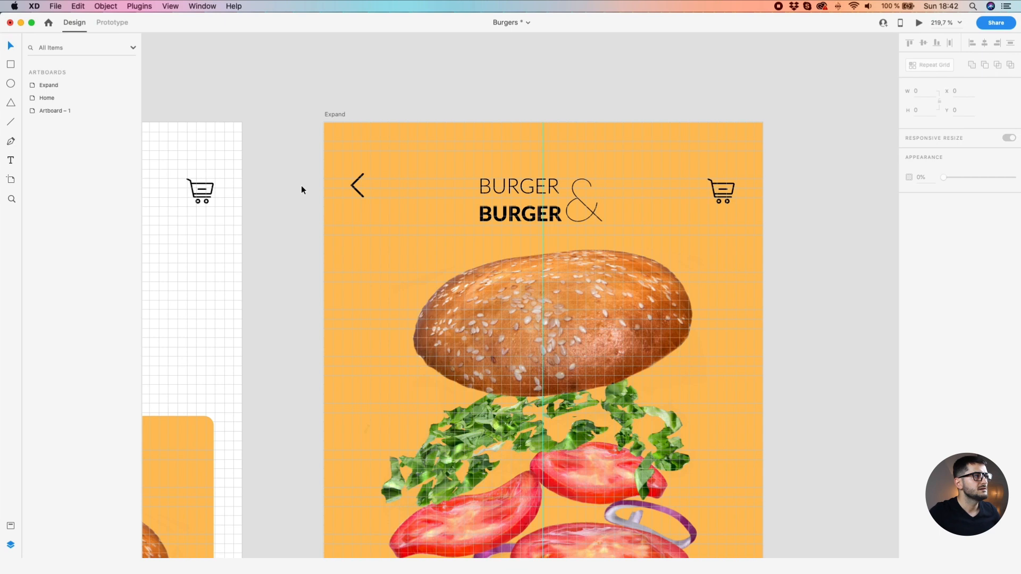
# Place the SCROLL DOWN group below the burger on the Expand artboard at about Y 750 and center it horizontally
pyautogui.scroll(-3, 301, 185)
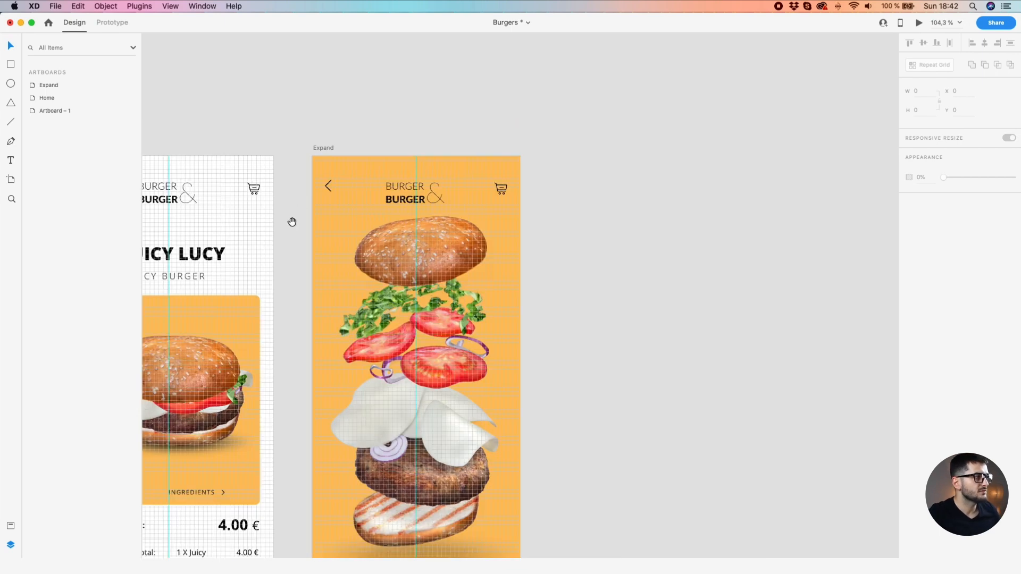
pyautogui.moveTo(292, 222); pyautogui.dragTo(398, 182)
pyautogui.scroll(-2, 399, 185)
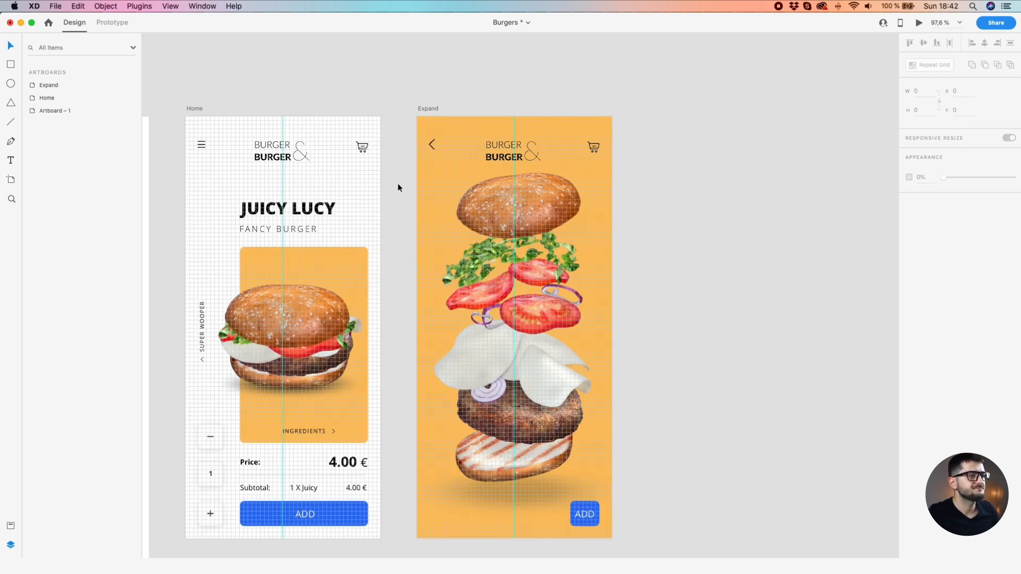
pyautogui.moveTo(445, 362); pyautogui.dragTo(475, 306)
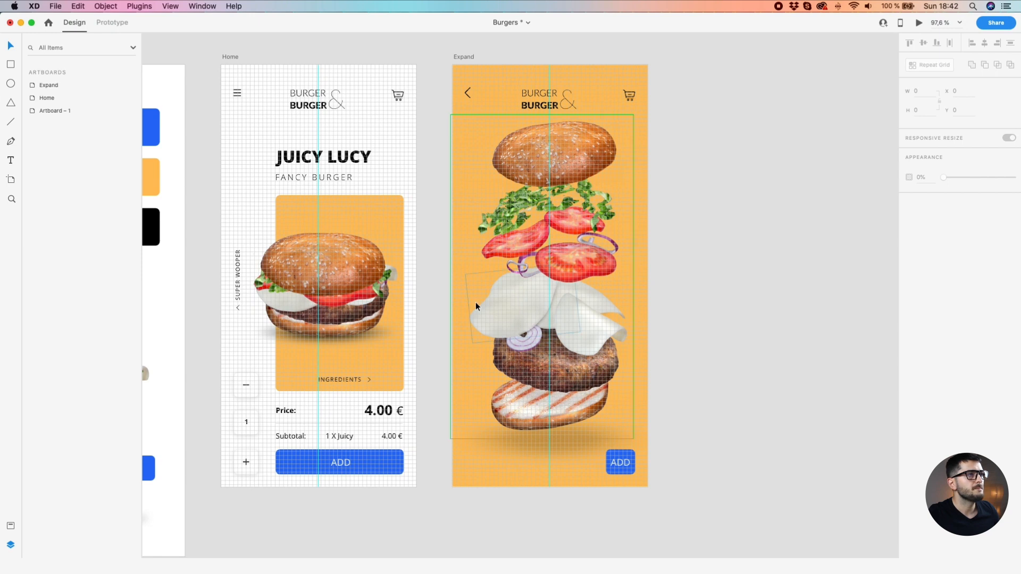
pyautogui.moveTo(148, 310); pyautogui.dragTo(438, 264)
pyautogui.click(285, 253)
pyautogui.moveTo(285, 254); pyautogui.dragTo(556, 350)
pyautogui.scroll(10, 570, 327)
pyautogui.click(984, 42)
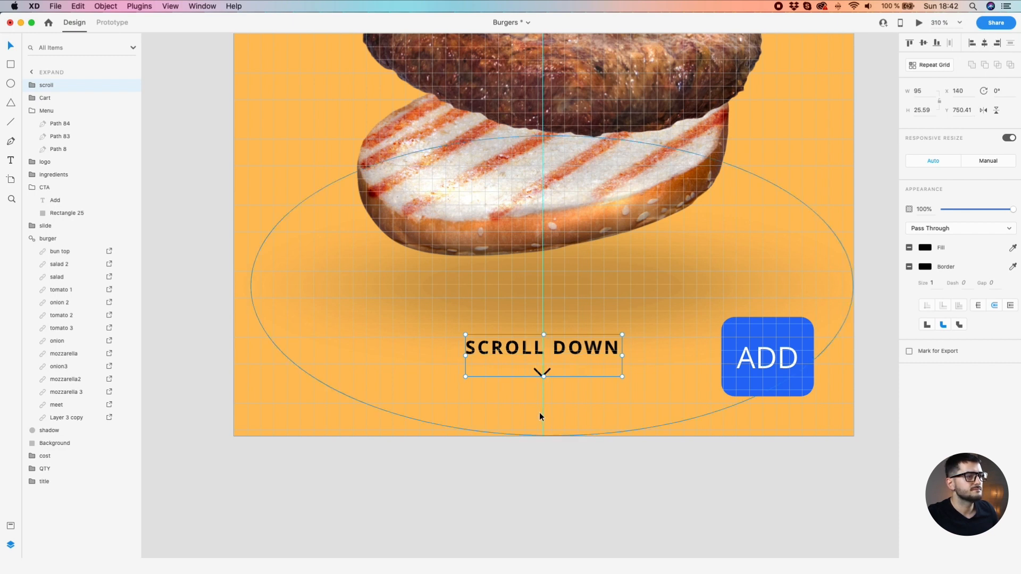
# Duplicate the Expand artboard beside the original and name the copy "Expand – Scroll"
pyautogui.moveTo(542, 412); pyautogui.dragTo(222, 375)
pyautogui.scroll(-2, 489, 330)
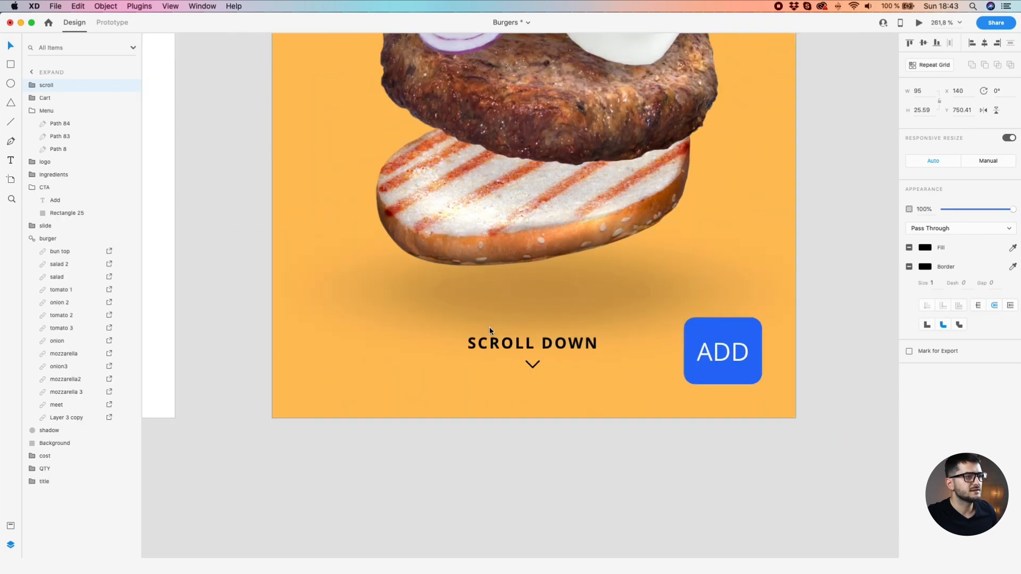
pyautogui.scroll(-2, 509, 347)
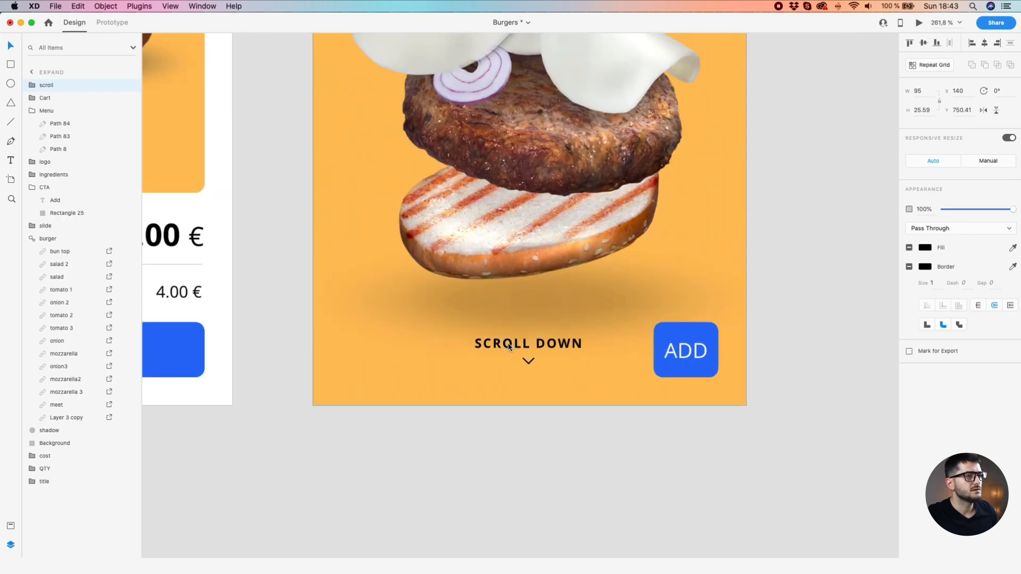
pyautogui.scroll(-1, 509, 345)
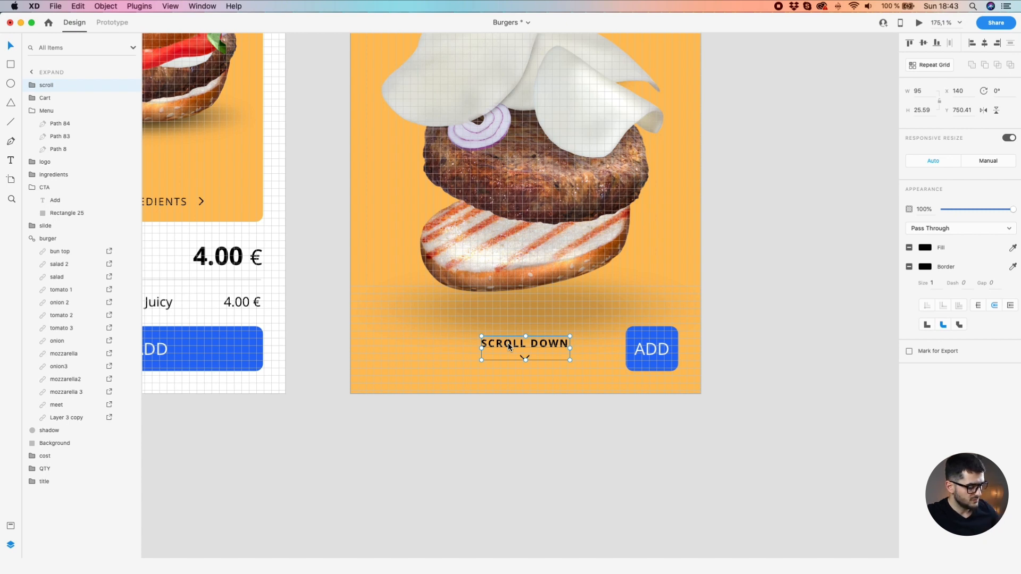
pyautogui.scroll(-3, 509, 451)
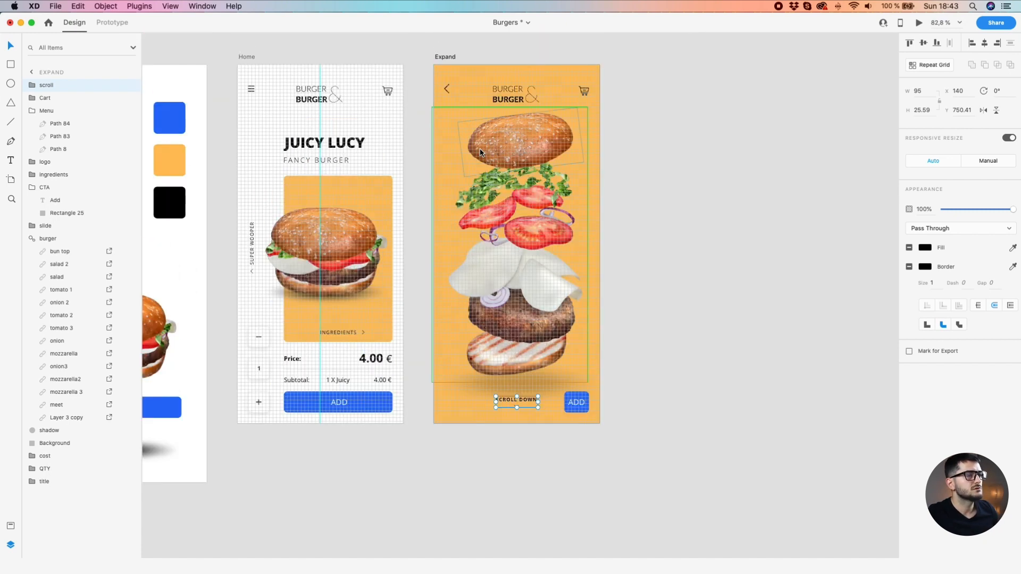
pyautogui.click(440, 58)
pyautogui.moveTo(442, 59); pyautogui.dragTo(639, 58)
pyautogui.doubleClick(647, 57)
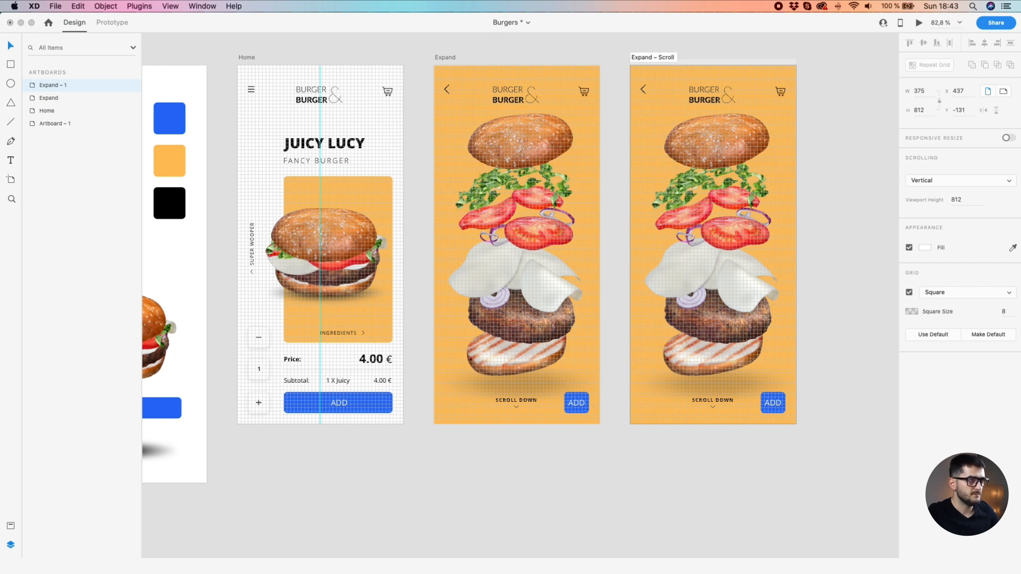
# Raise the Expand artboard's SCROLL DOWN group to Y 734.41 and set its opacity to 0%
pyautogui.scroll(5, 508, 400)
pyautogui.click(509, 383)
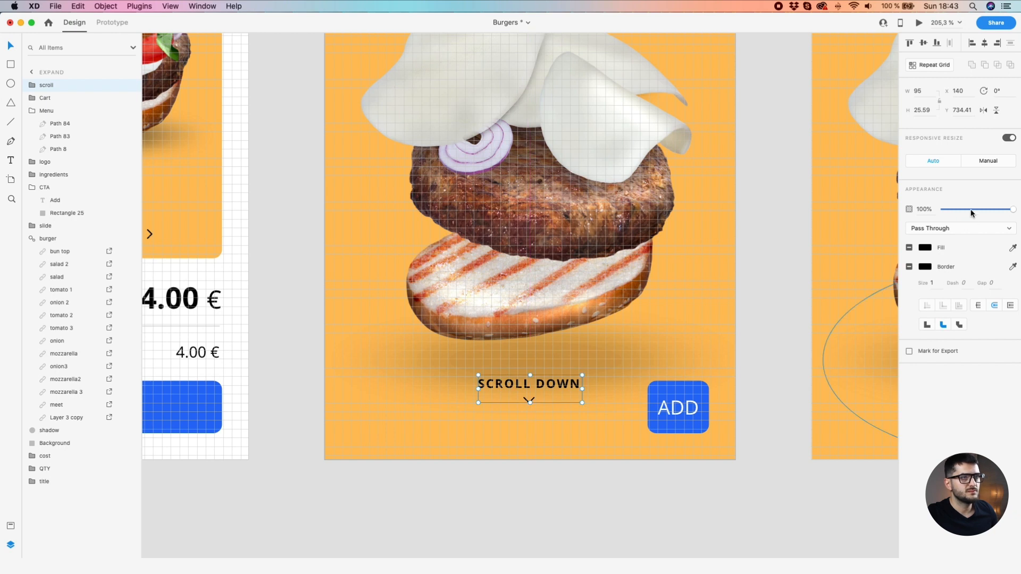
pyautogui.moveTo(970, 209); pyautogui.dragTo(822, 212)
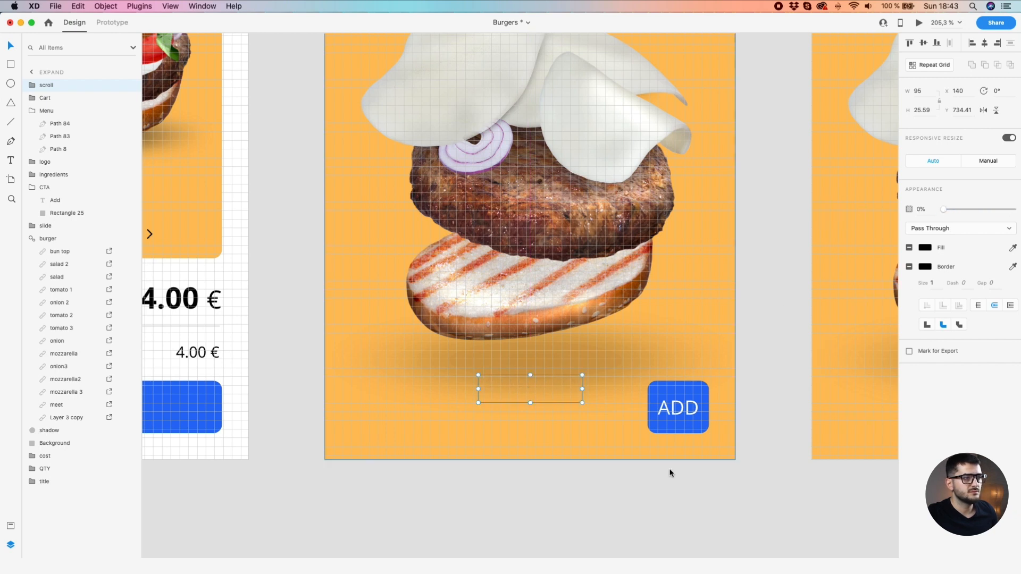
pyautogui.press('super+0')
pyautogui.click(727, 510)
pyautogui.moveTo(724, 504); pyautogui.dragTo(577, 462)
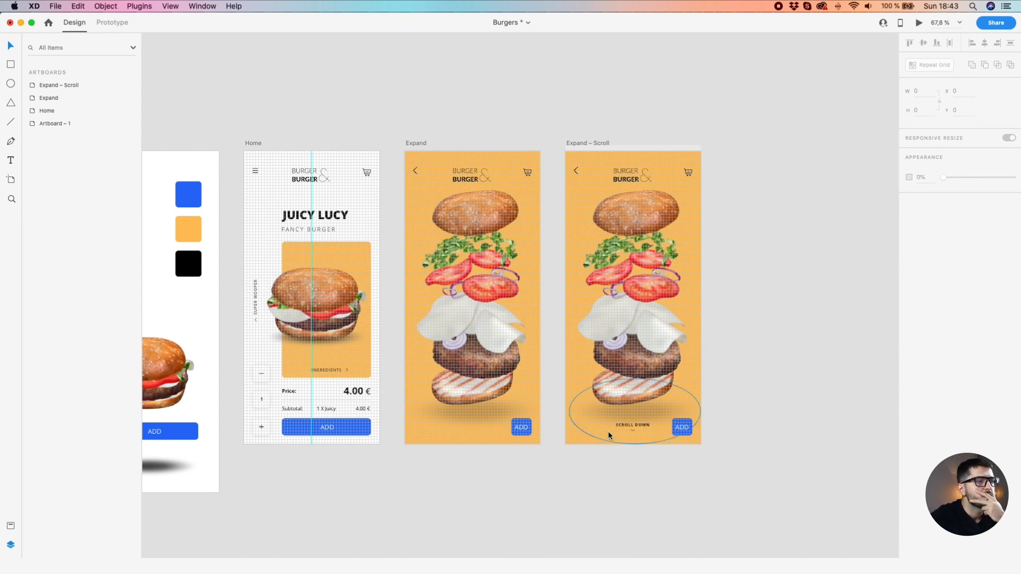
# Switch to prototyping and link the Home artboard's burger to the Expand artboard with a tap transition
pyautogui.click(631, 428)
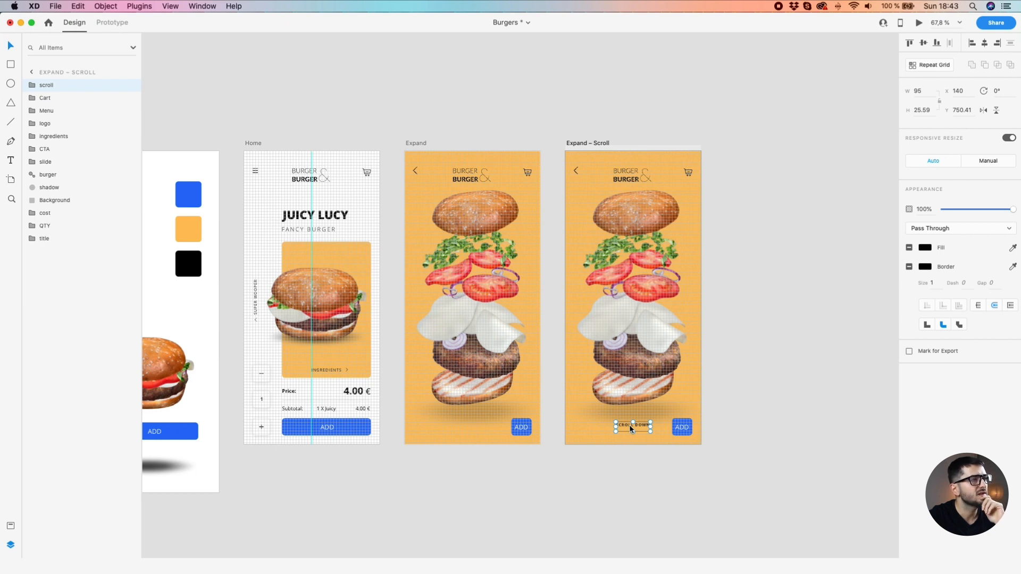
pyautogui.click(112, 24)
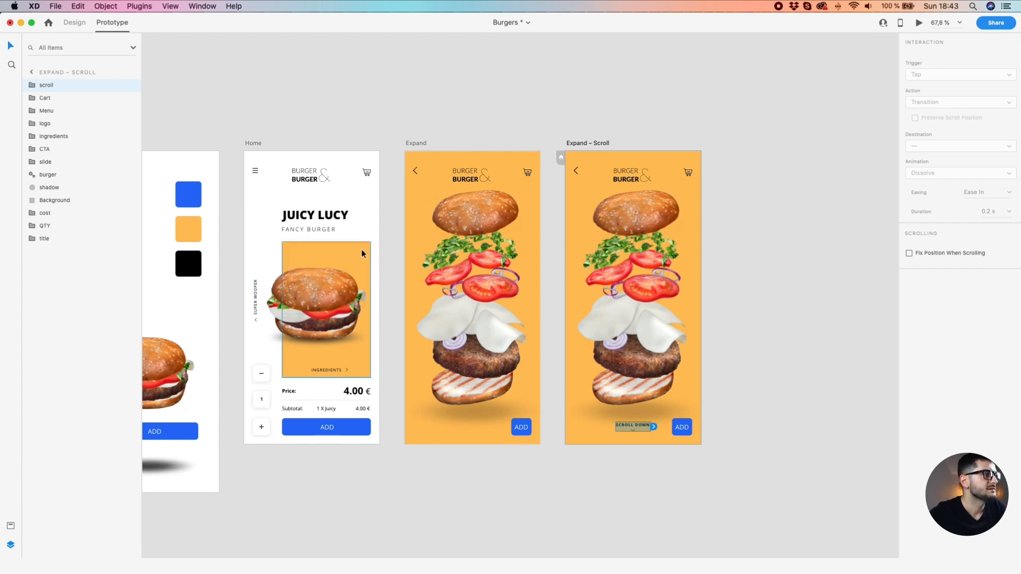
pyautogui.click(351, 299)
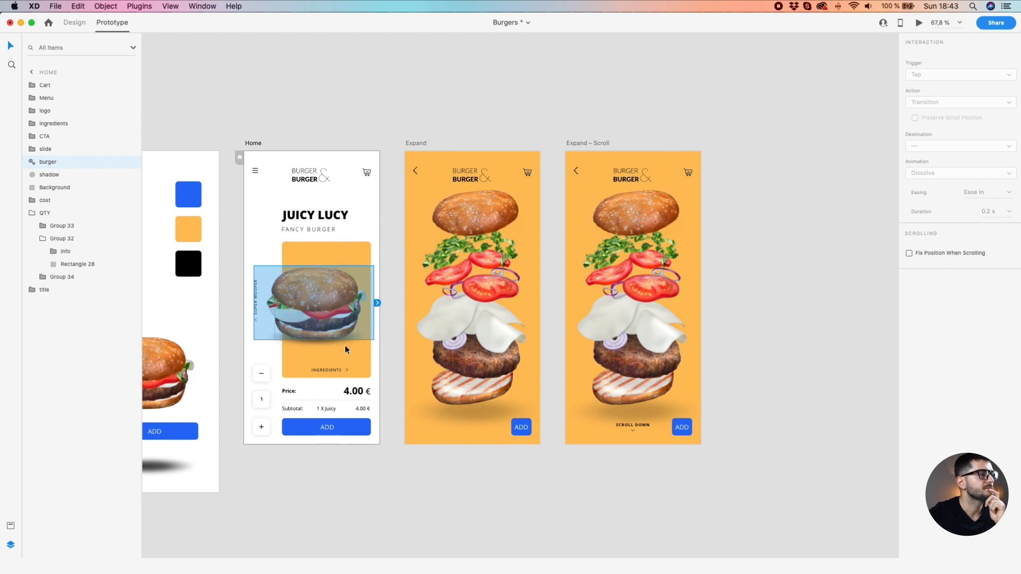
pyautogui.moveTo(378, 305); pyautogui.dragTo(452, 298)
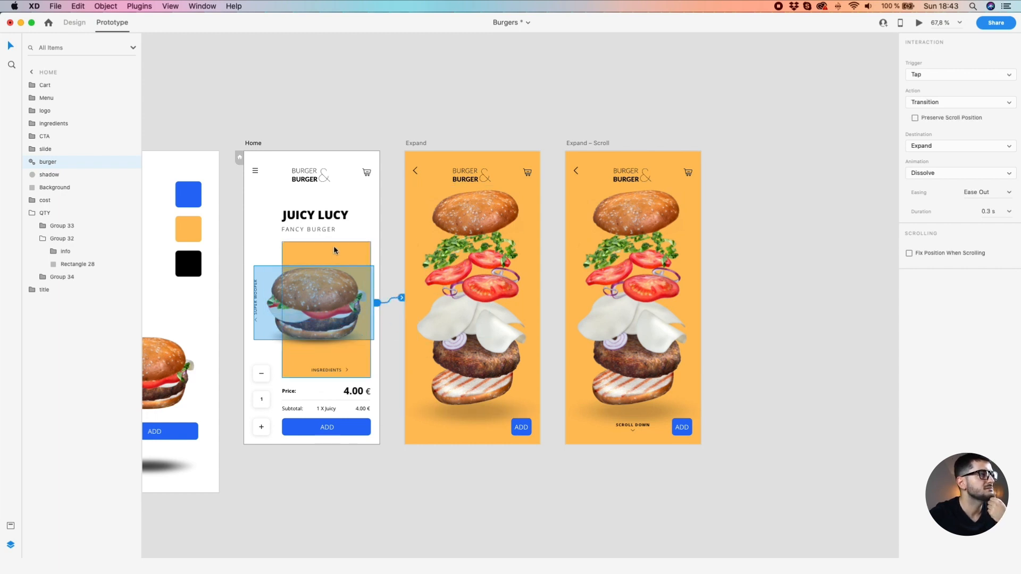
# Link the Home artboard's orange background and its INGREDIENTS label to the Expand artboard
pyautogui.click(333, 246)
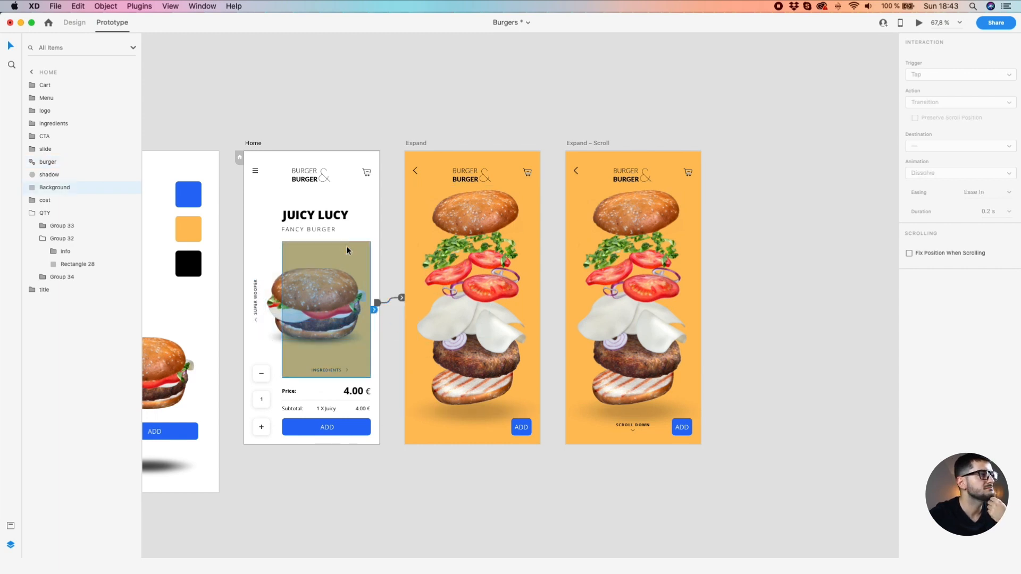
pyautogui.moveTo(376, 317); pyautogui.dragTo(409, 337)
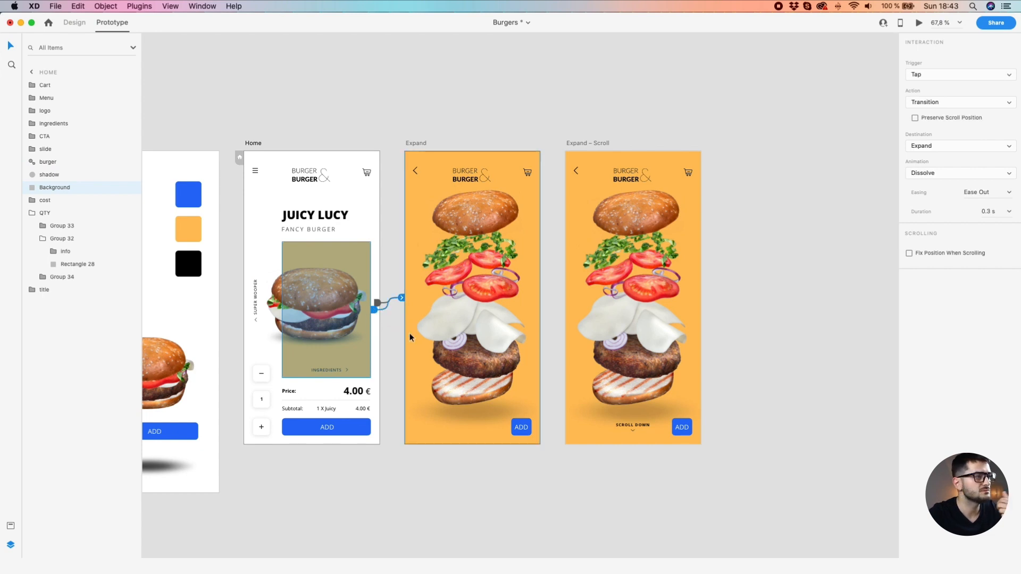
pyautogui.click(330, 371)
pyautogui.moveTo(350, 372); pyautogui.dragTo(408, 283)
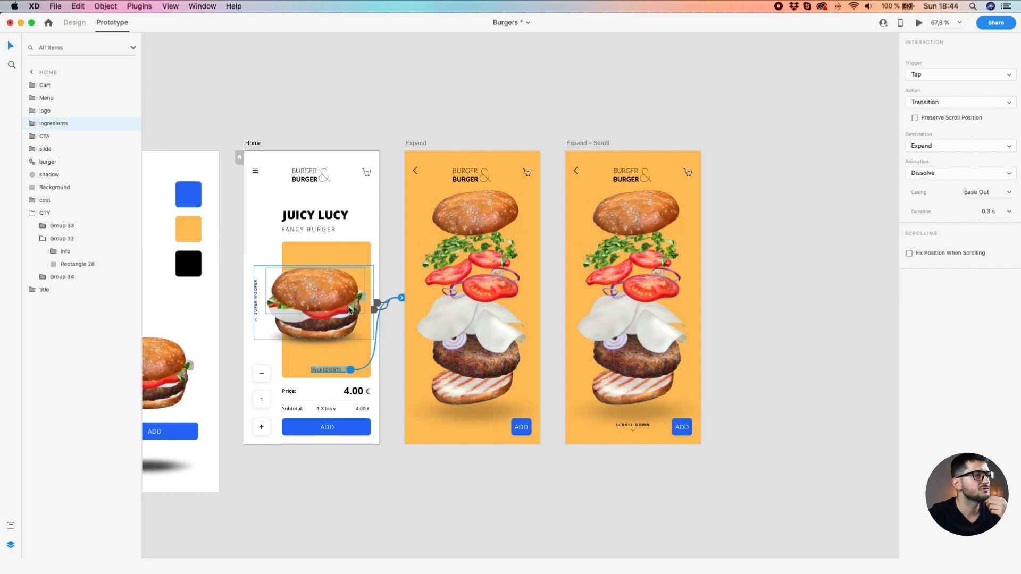
# Try linking the Expand artboard's back arrow to the Home artboard
pyautogui.click(414, 141)
pyautogui.click(415, 175)
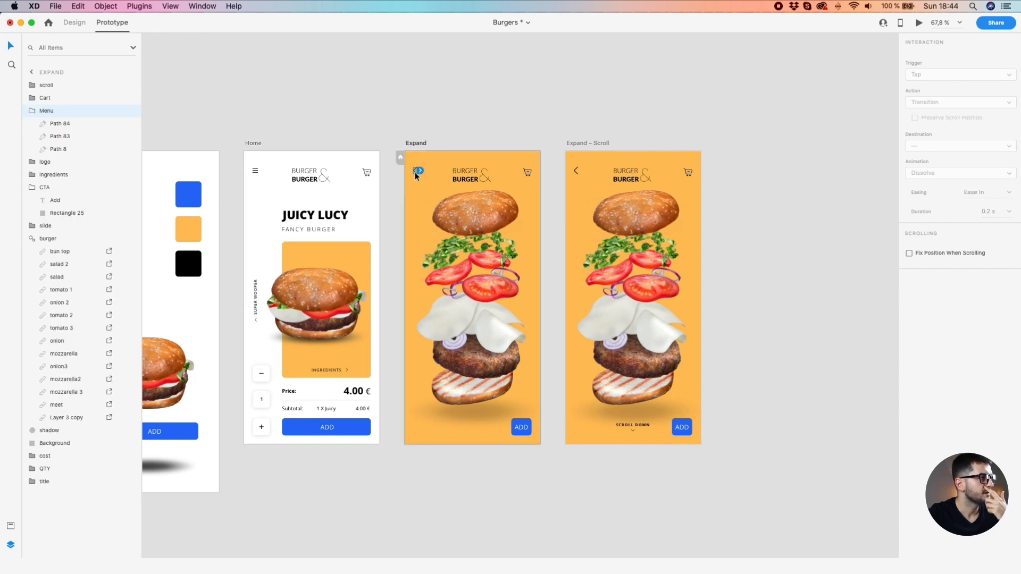
pyautogui.moveTo(418, 171); pyautogui.dragTo(299, 247)
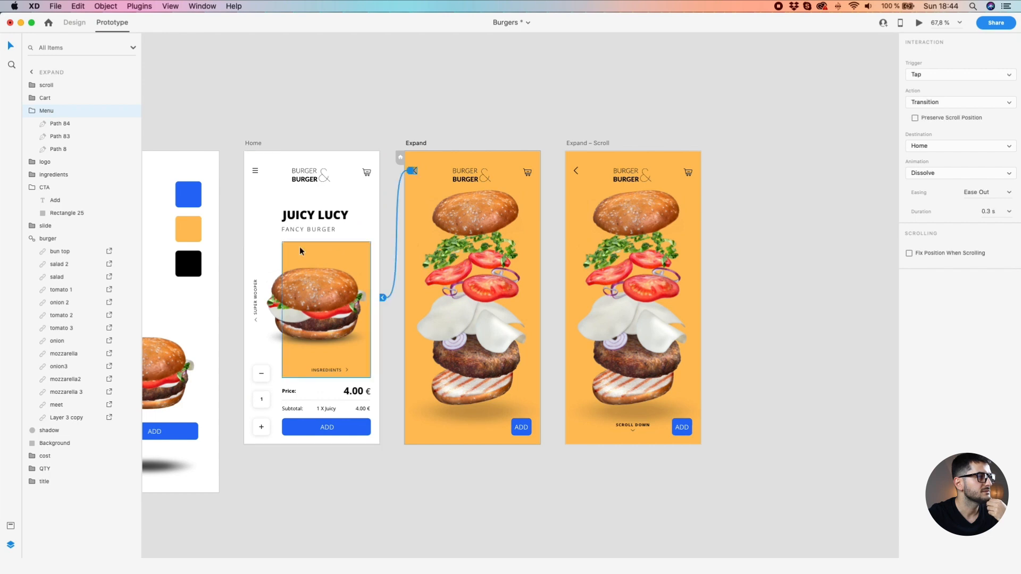
# Link the Expand – Scroll artboard's back arrow to Home and remove the link from the Expand artboard's back arrow
pyautogui.click(575, 170)
pyautogui.moveTo(579, 171); pyautogui.dragTo(287, 308)
pyautogui.click(415, 171)
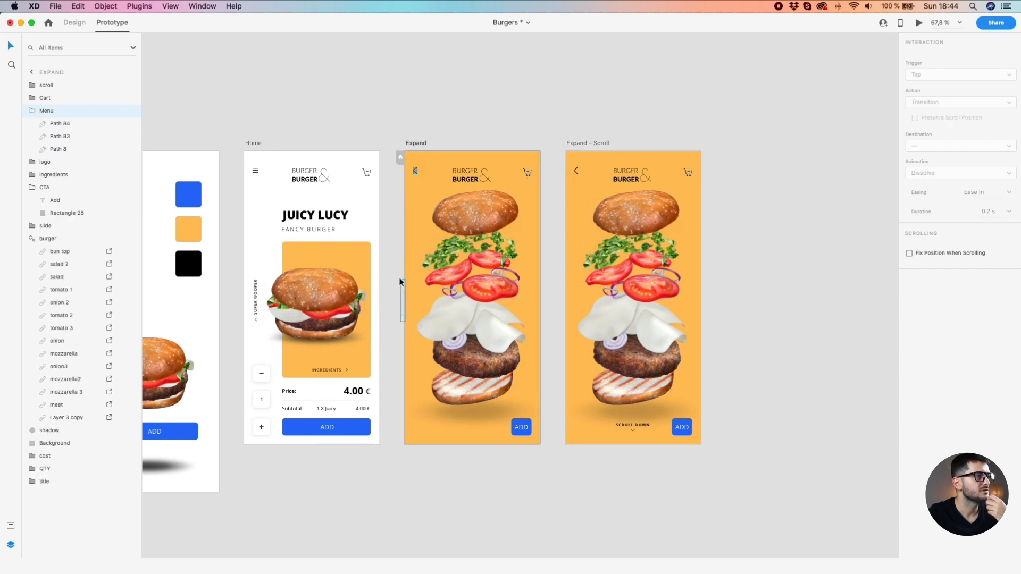
pyautogui.keyDown('shift'); pyautogui.click(575, 170); pyautogui.keyUp('shift')
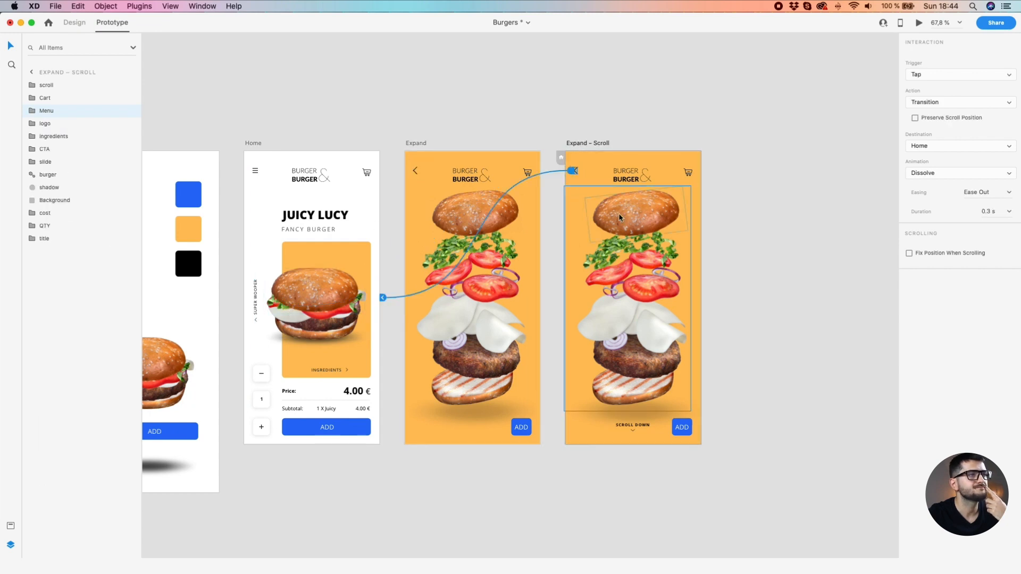
# Link the burger on the Expand – Scroll artboard to the Home artboard
pyautogui.click(633, 231)
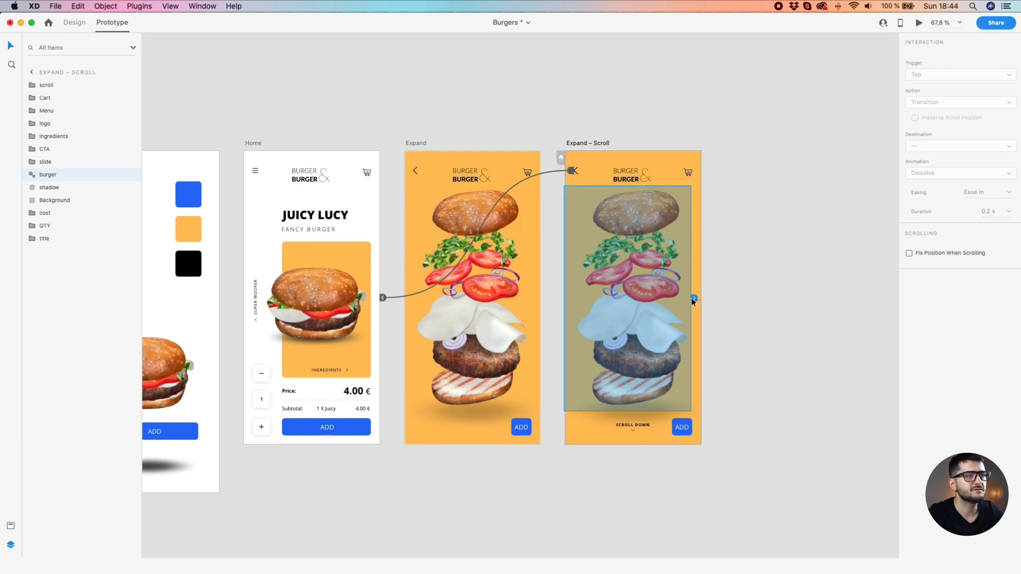
pyautogui.moveTo(693, 299); pyautogui.dragTo(301, 320)
pyautogui.click(802, 342)
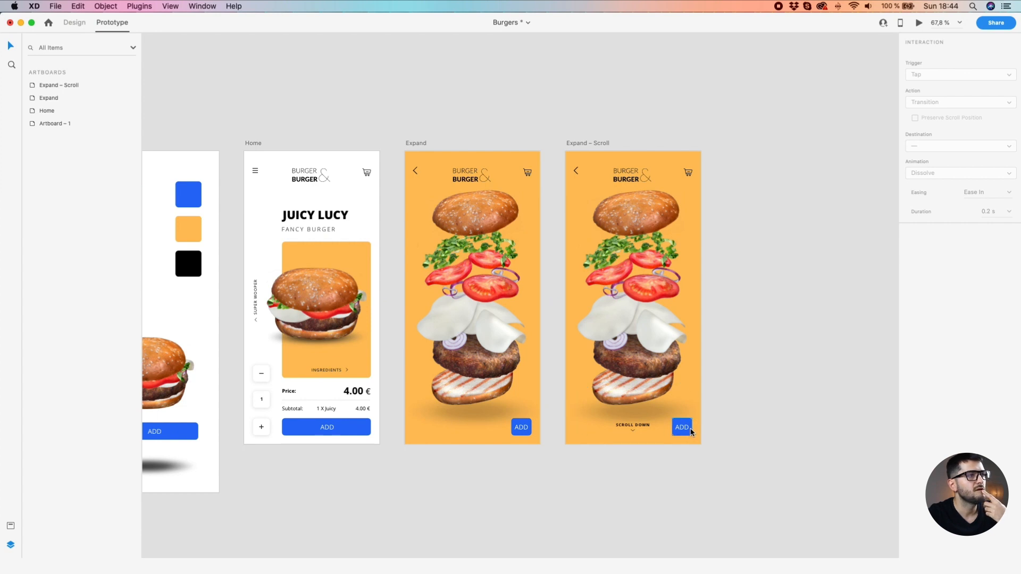
# Link the whole Expand artboard to the Expand – Scroll artboard
pyautogui.click(415, 143)
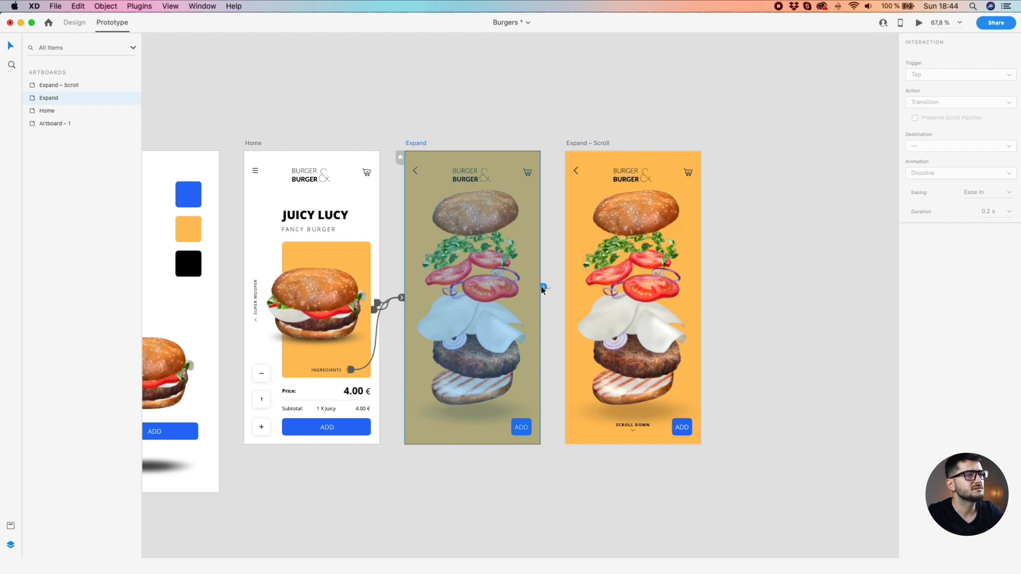
pyautogui.moveTo(543, 288); pyautogui.dragTo(612, 356)
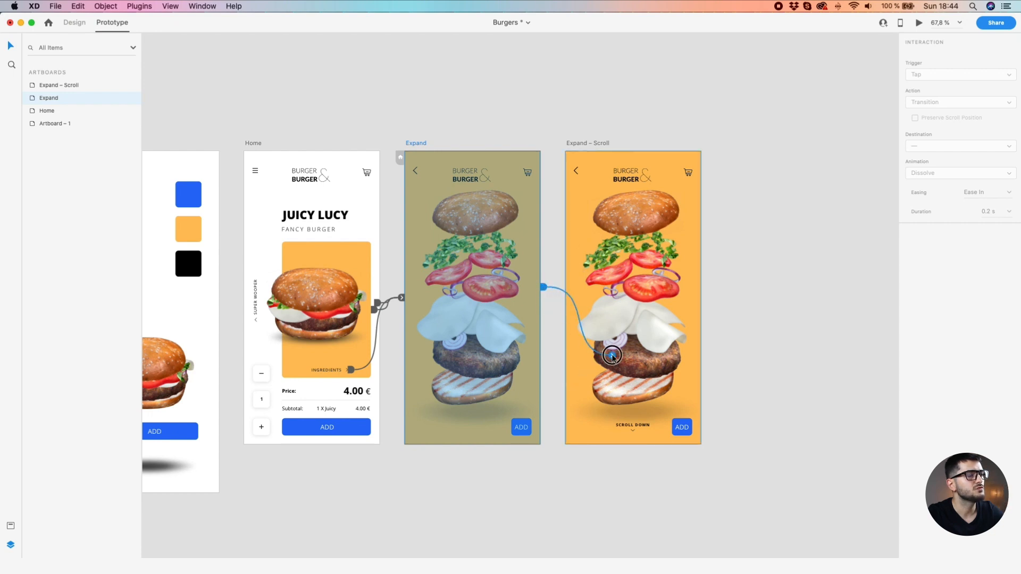
pyautogui.moveTo(612, 356); pyautogui.dragTo(612, 357)
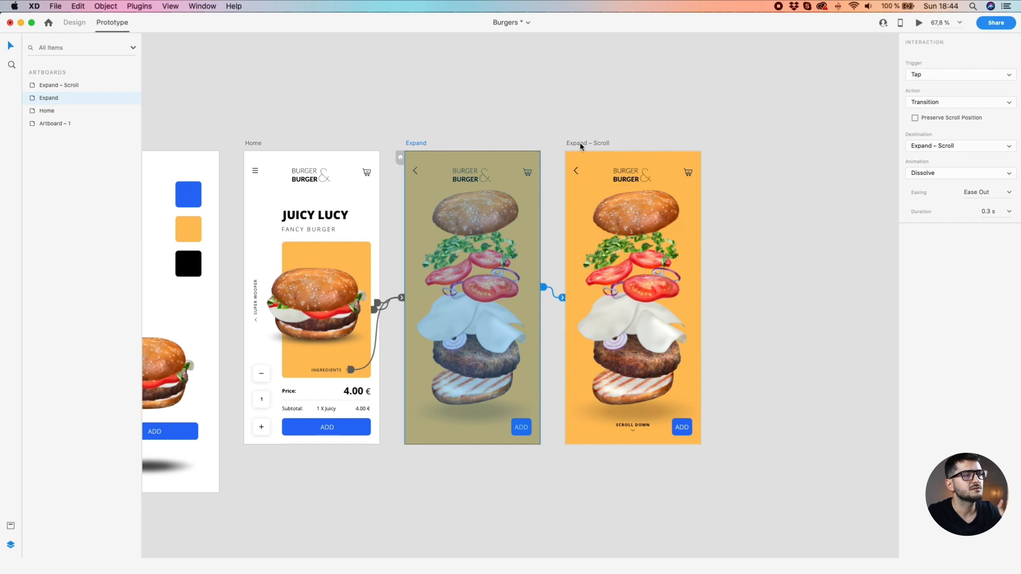
# Make the Expand link to Expand – Scroll a Time-triggered Auto-Animate with a 0.6 s duration
pyautogui.click(983, 75)
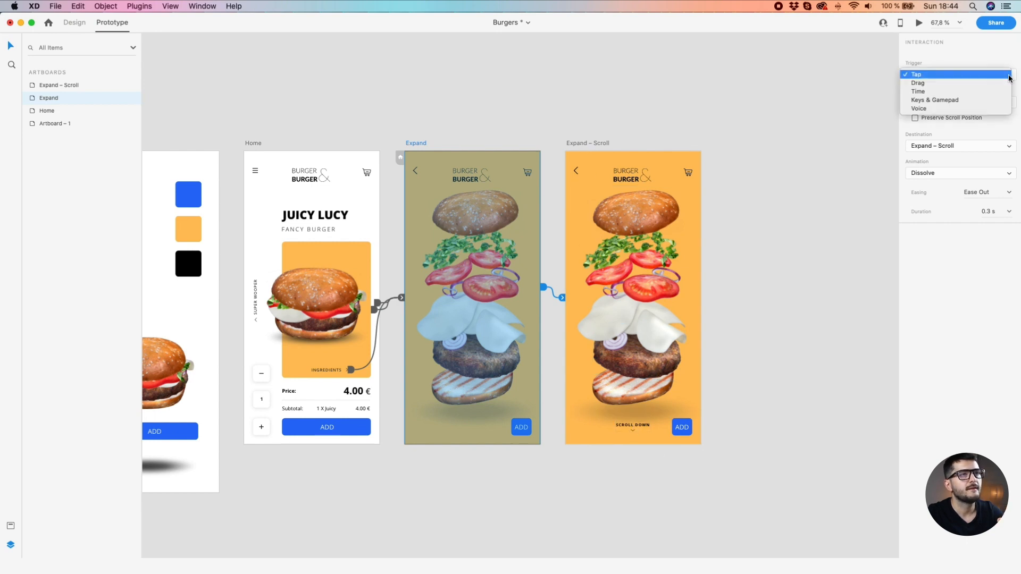
pyautogui.click(929, 92)
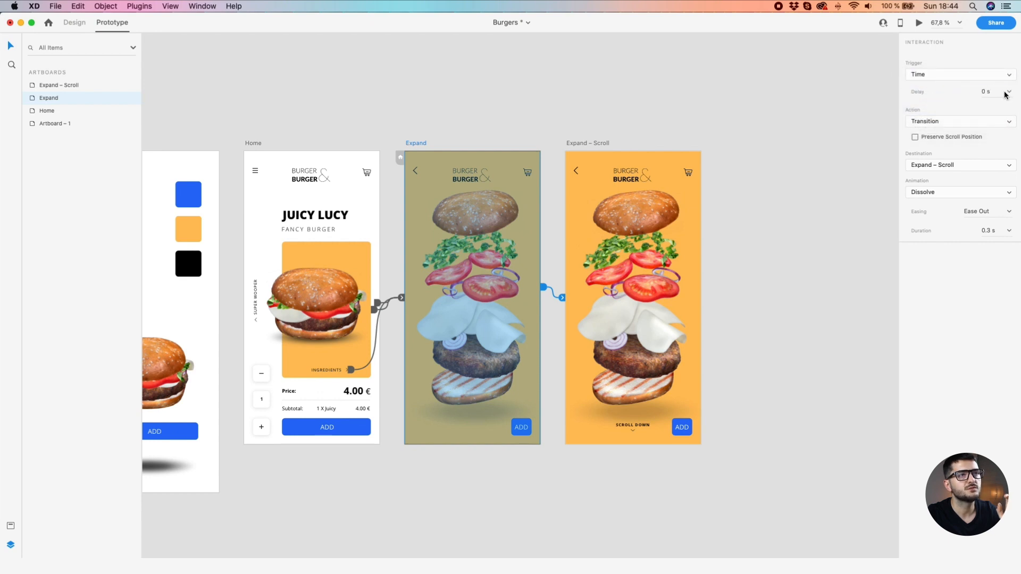
pyautogui.click(1009, 232)
pyautogui.click(989, 263)
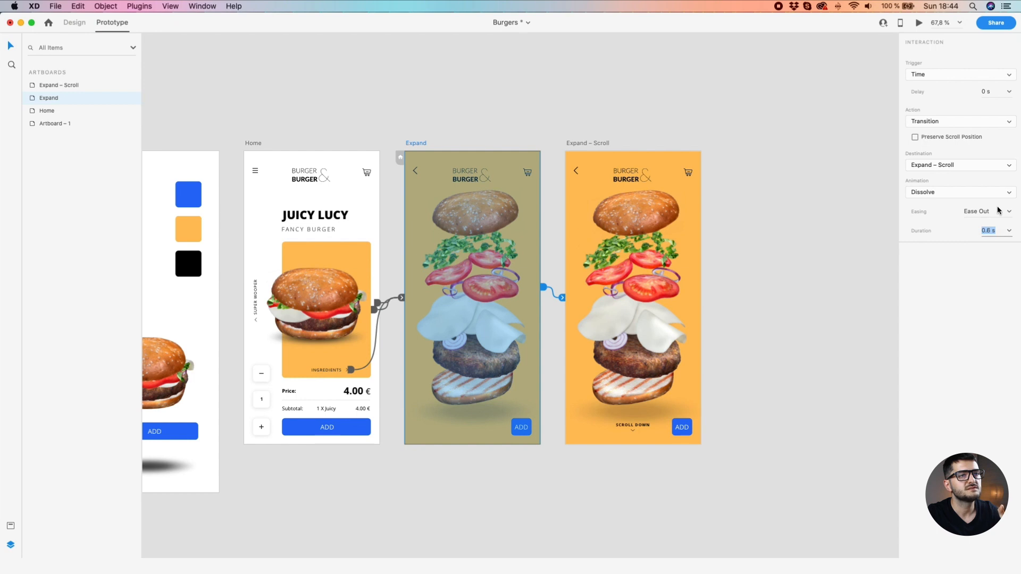
pyautogui.click(933, 124)
pyautogui.click(931, 131)
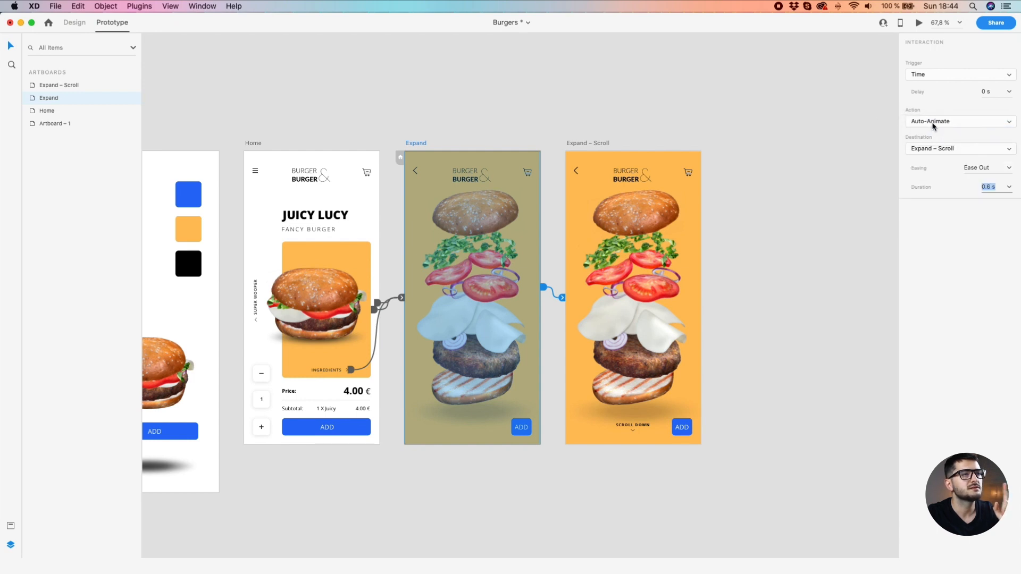
pyautogui.click(552, 91)
# Change the action of the Home artboard's three links to Expand, including the Ingredients and burger links, to Auto-Animate
pyautogui.click(250, 144)
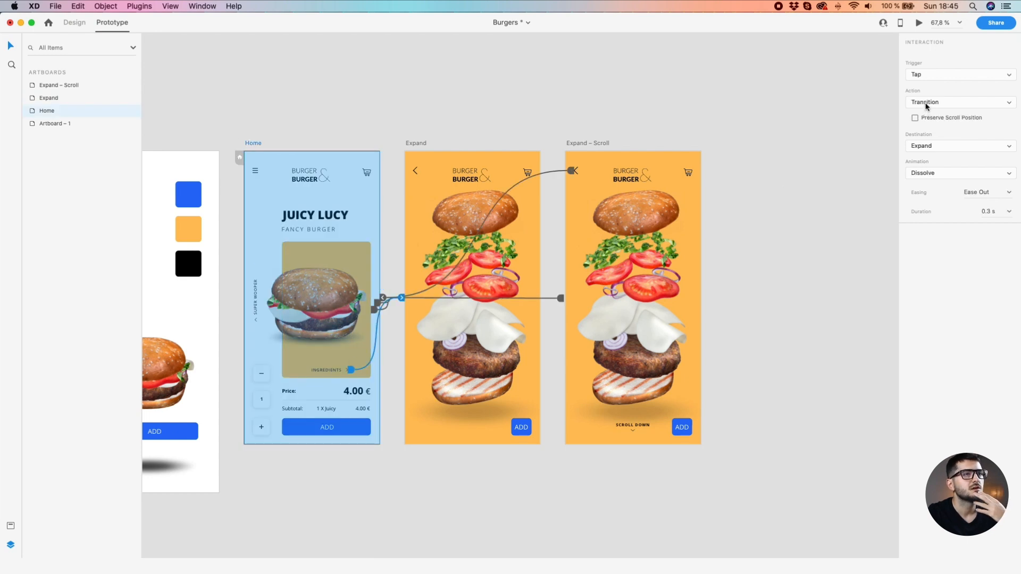
pyautogui.click(926, 102)
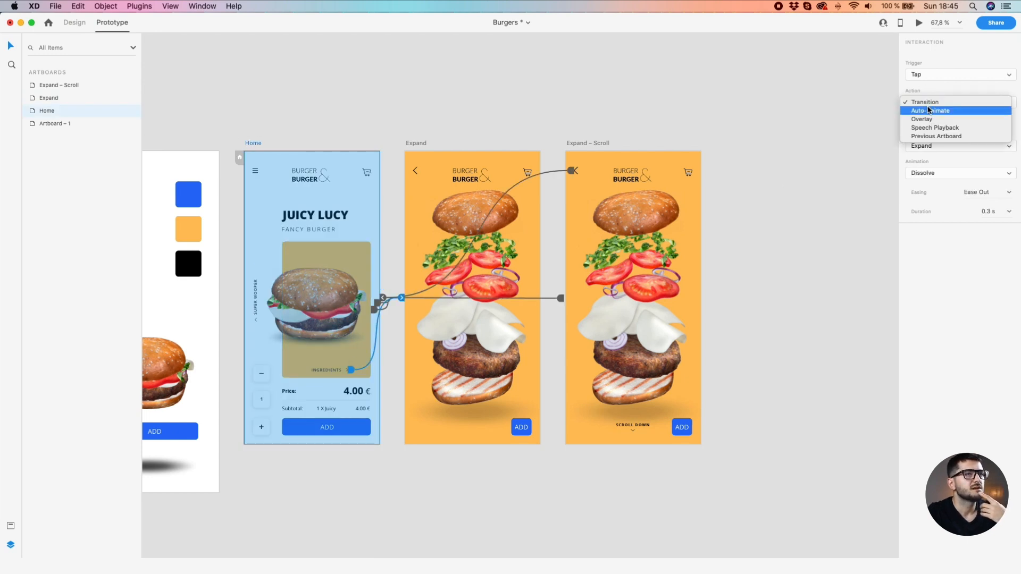
pyautogui.click(928, 111)
pyautogui.press('super+z')
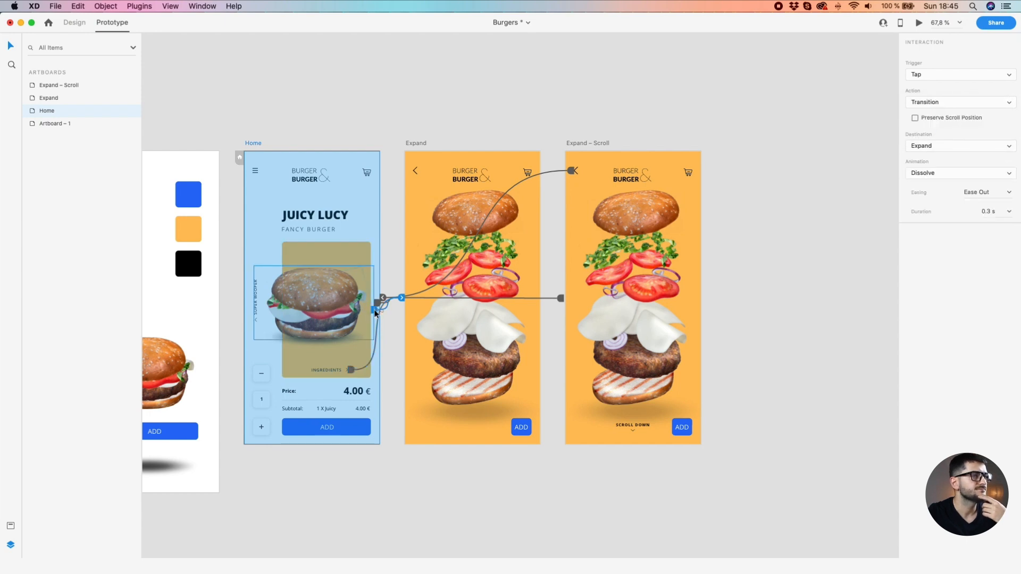
pyautogui.click(960, 106)
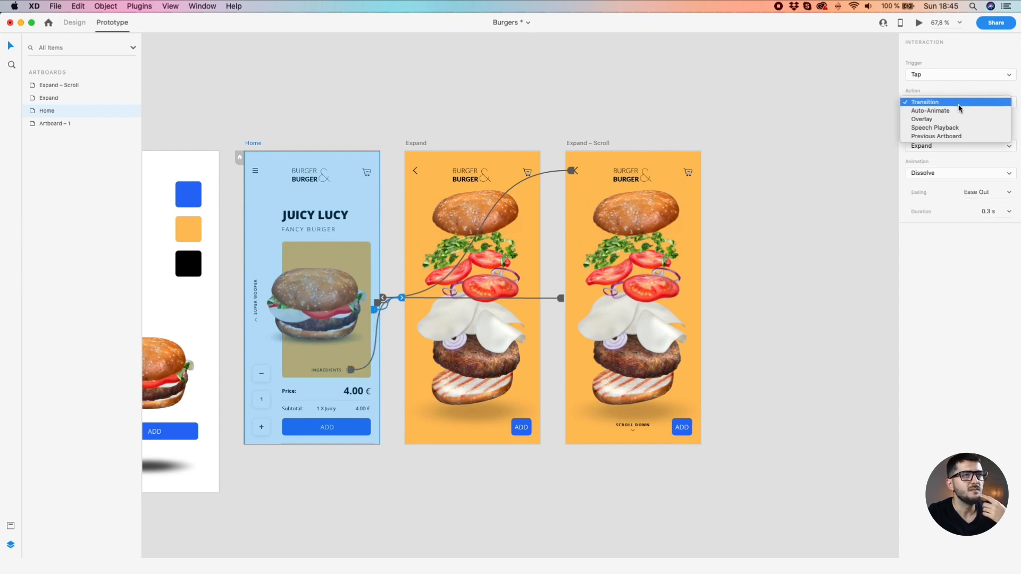
pyautogui.click(957, 102)
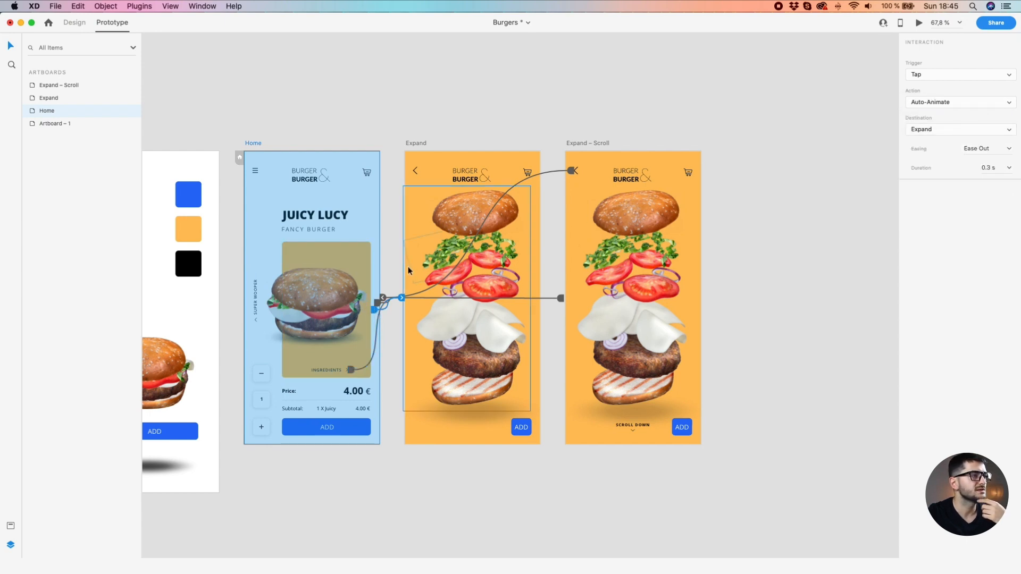
pyautogui.click(946, 104)
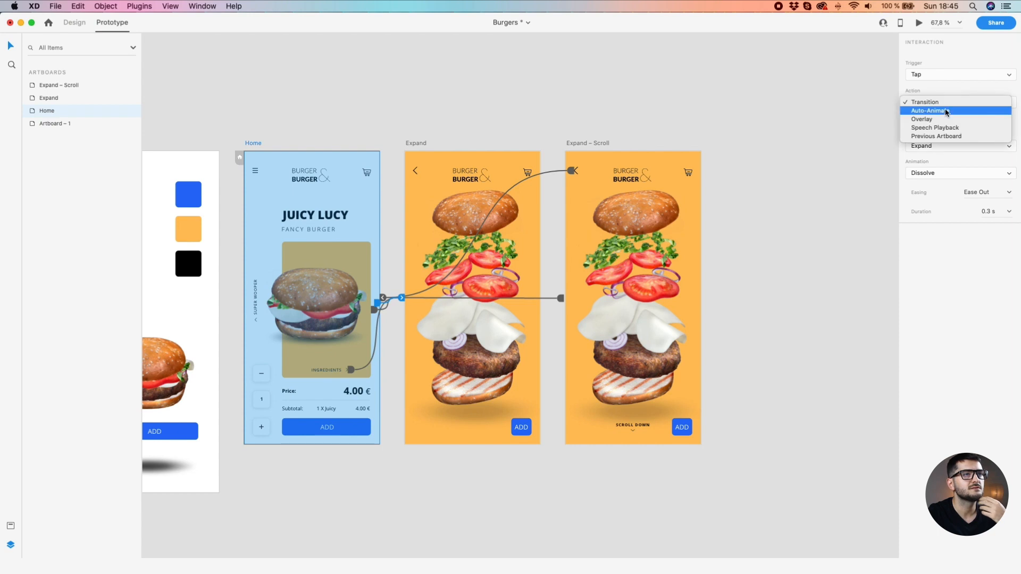
pyautogui.click(946, 112)
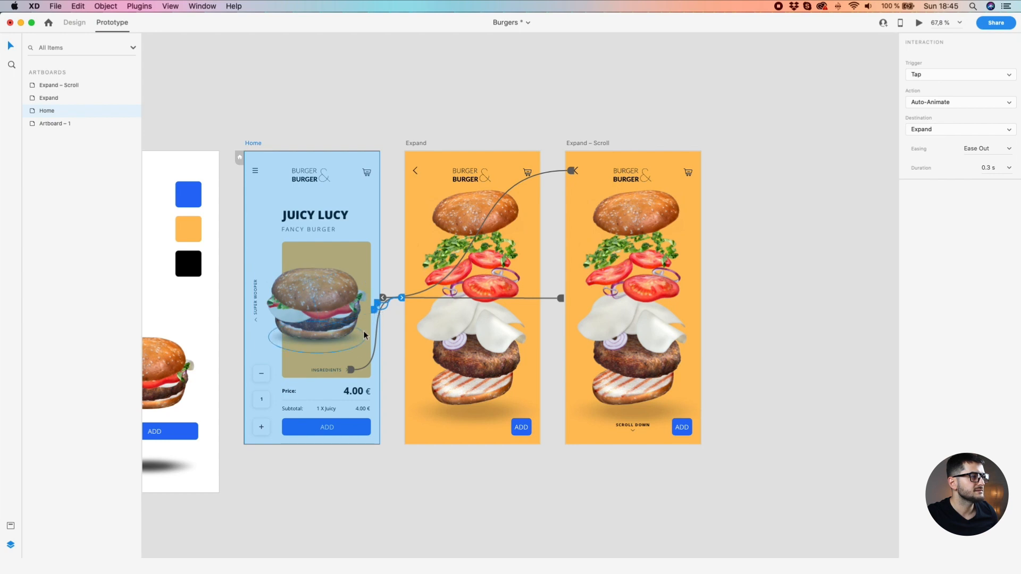
# Set the duration of all three Home links to Expand to 0.8 s together
pyautogui.click(350, 369)
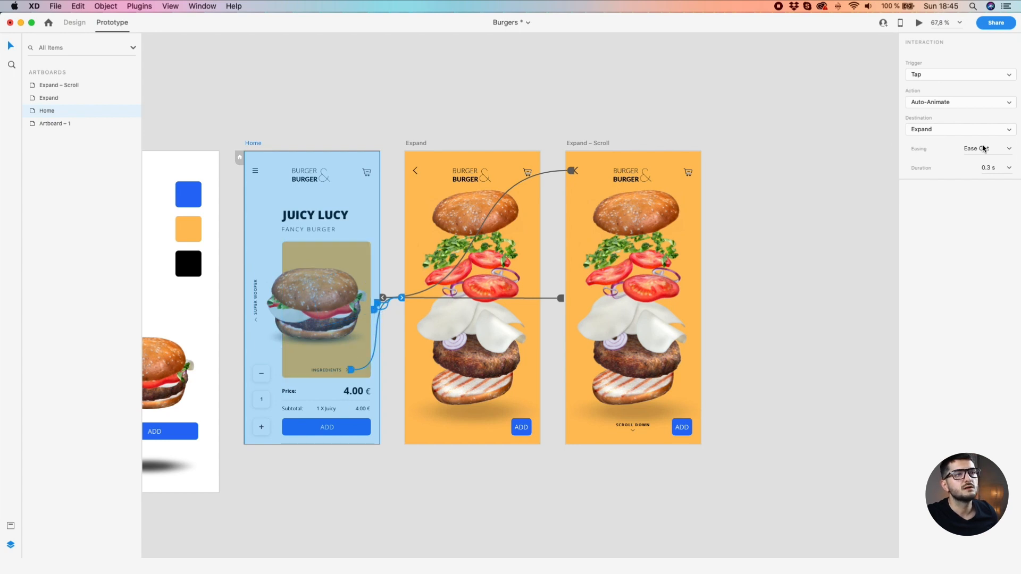
pyautogui.click(1010, 168)
pyautogui.click(988, 209)
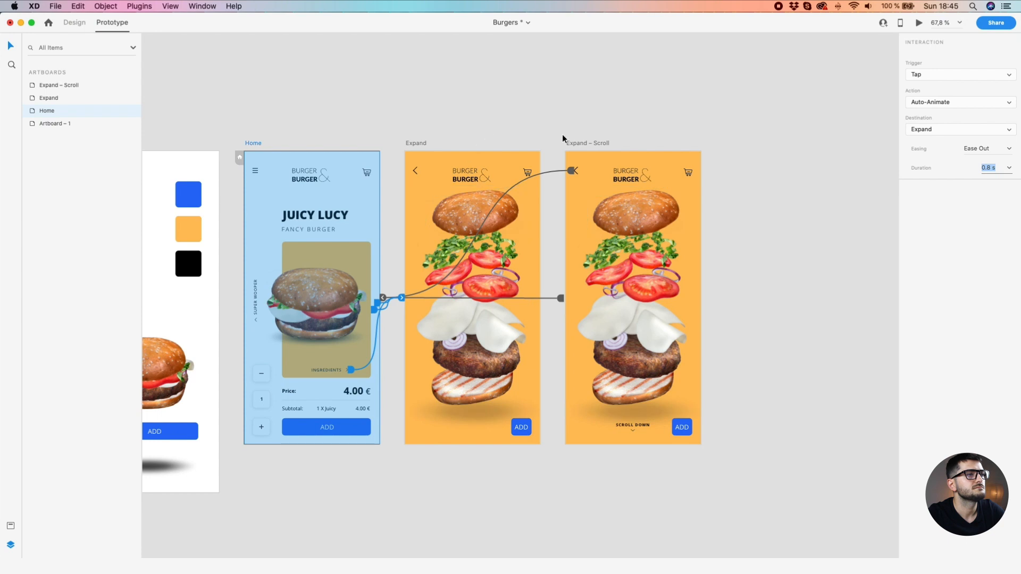
# Set the Expand – Scroll back arrow's link to Home to Auto-Animate with a 0.8 s duration
pyautogui.click(573, 171)
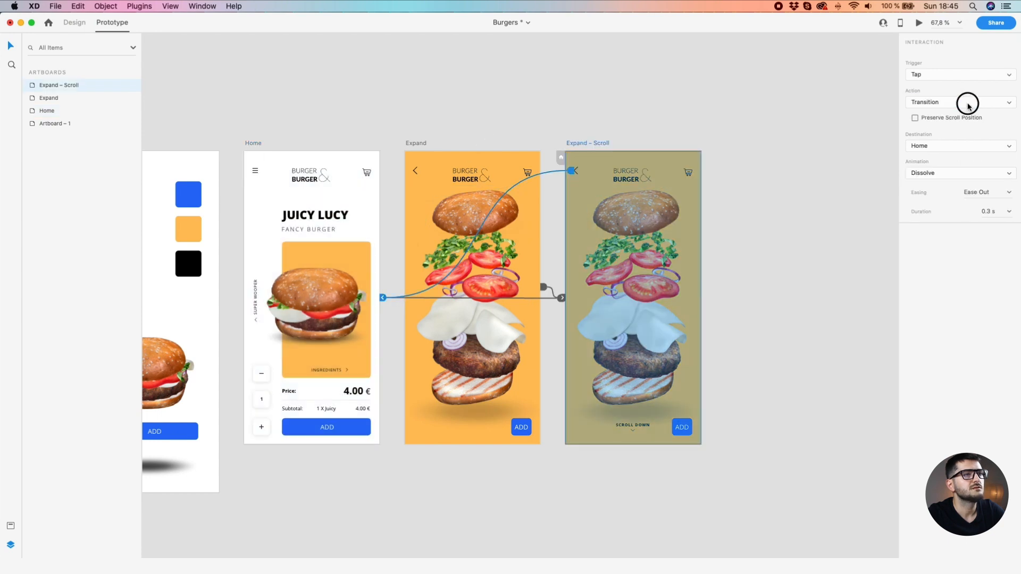
pyautogui.click(968, 103)
pyautogui.click(963, 111)
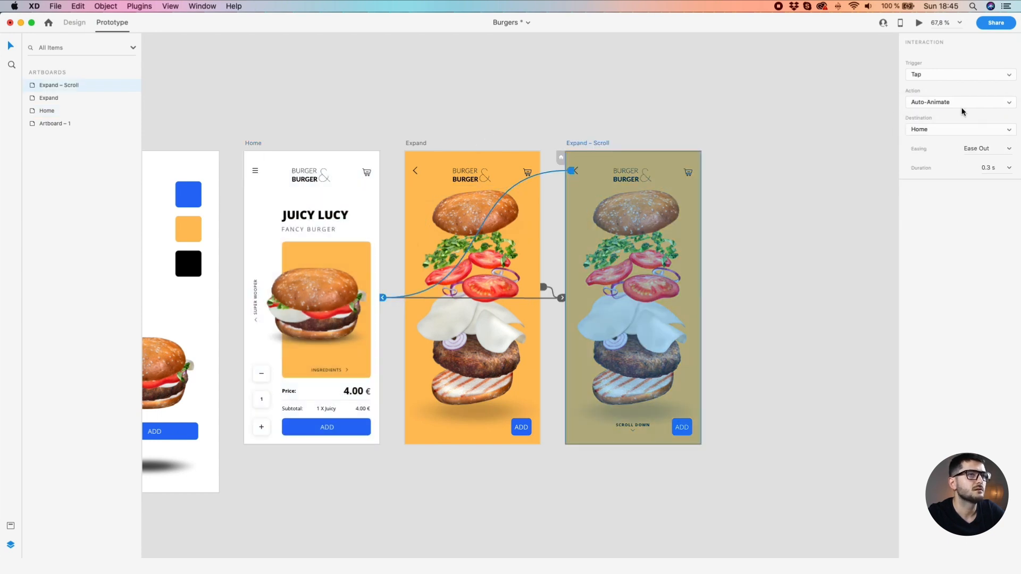
pyautogui.click(1003, 167)
pyautogui.click(989, 208)
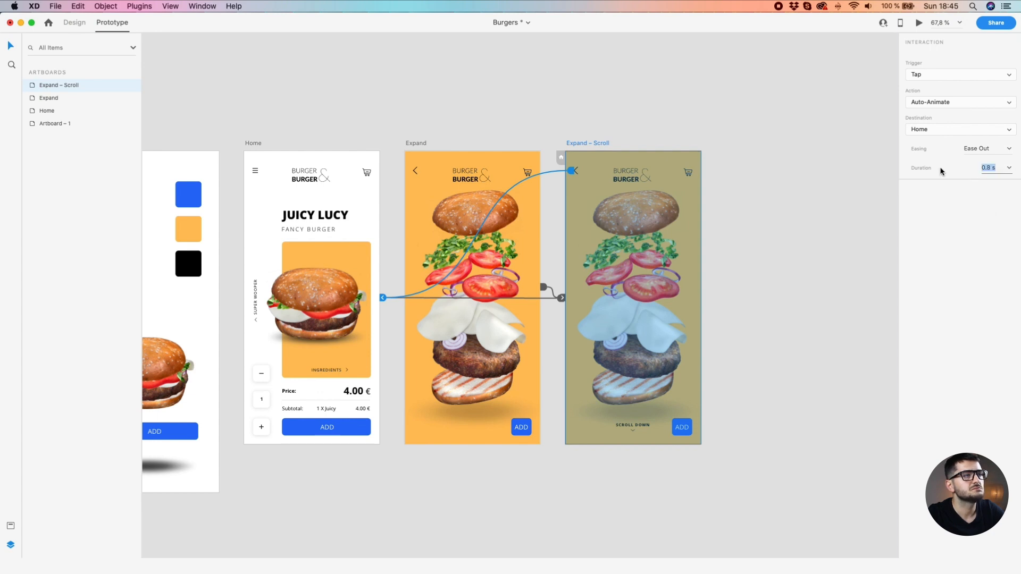
# Check the interaction settings of the Expand artboard's link to Expand – Scroll
pyautogui.click(836, 192)
pyautogui.click(420, 145)
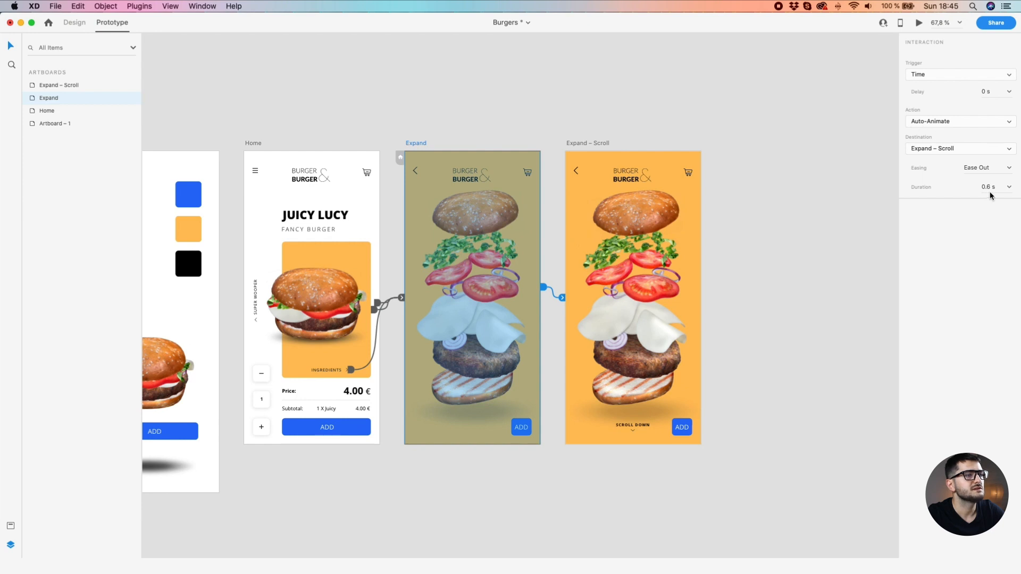
pyautogui.click(392, 86)
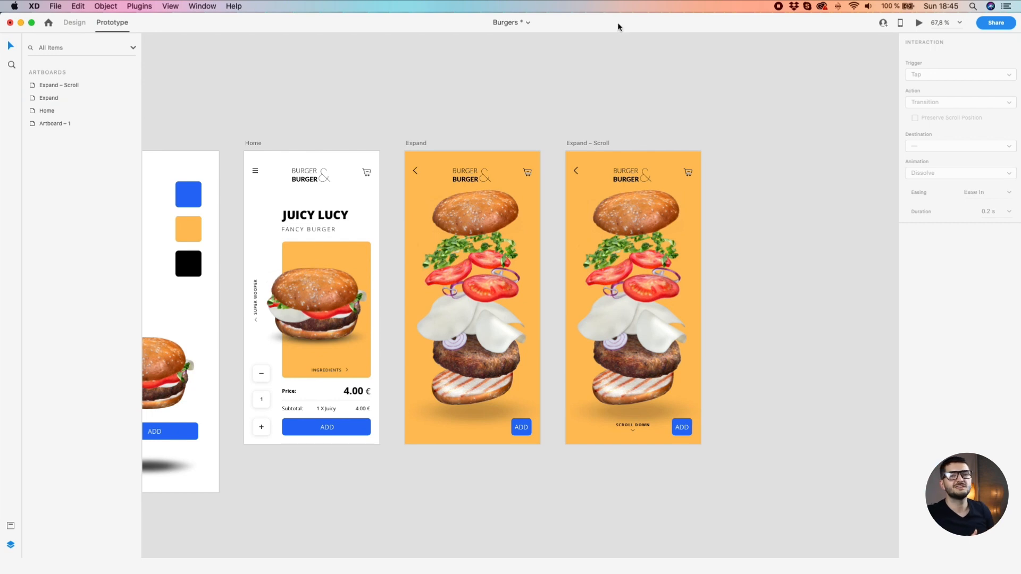
# Open the prototype preview on the Home artboard and place its window fully in view
pyautogui.click(918, 22)
pyautogui.click(601, 127)
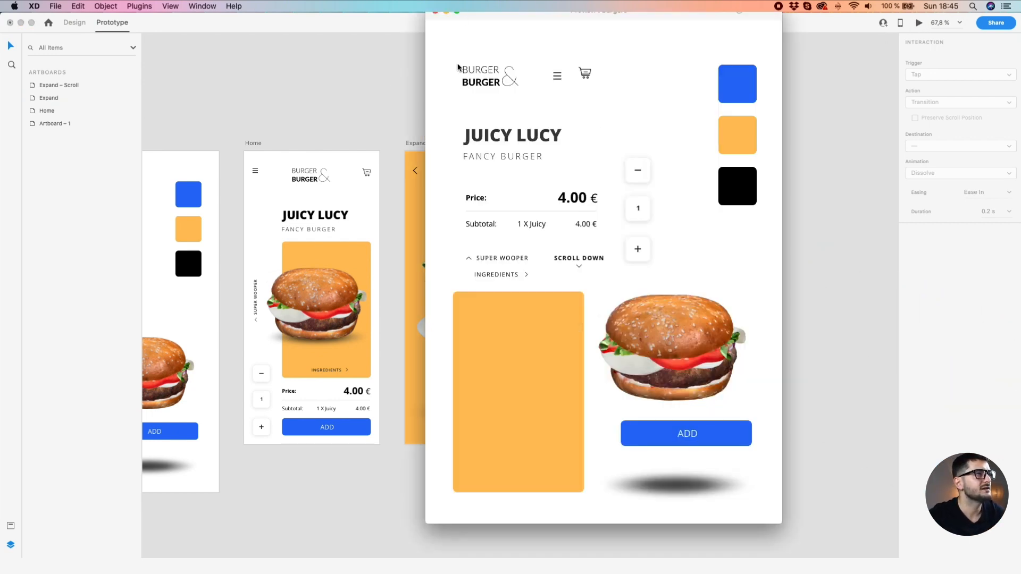
pyautogui.click(252, 144)
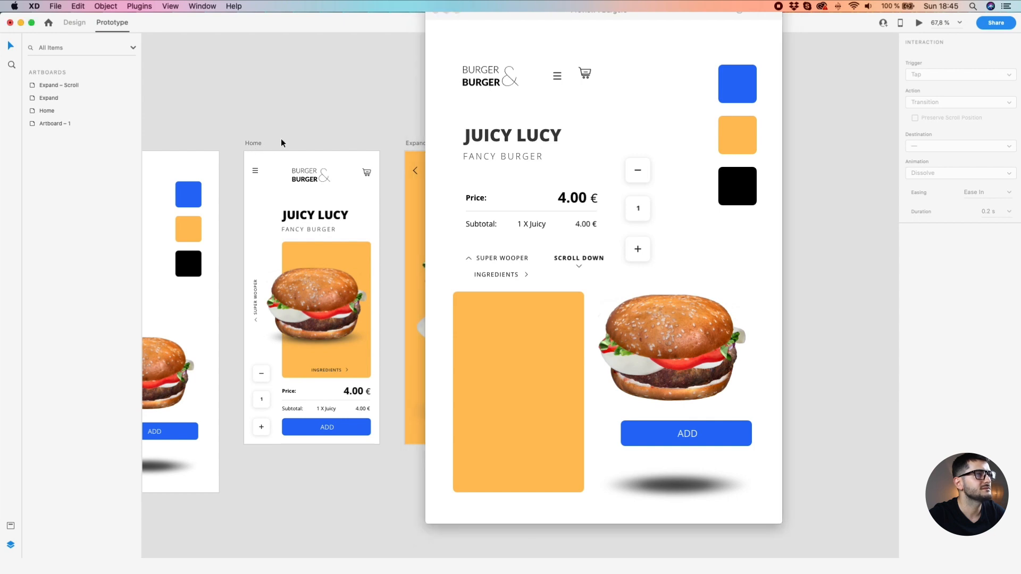
pyautogui.click(255, 146)
pyautogui.moveTo(475, 17); pyautogui.dragTo(460, 43)
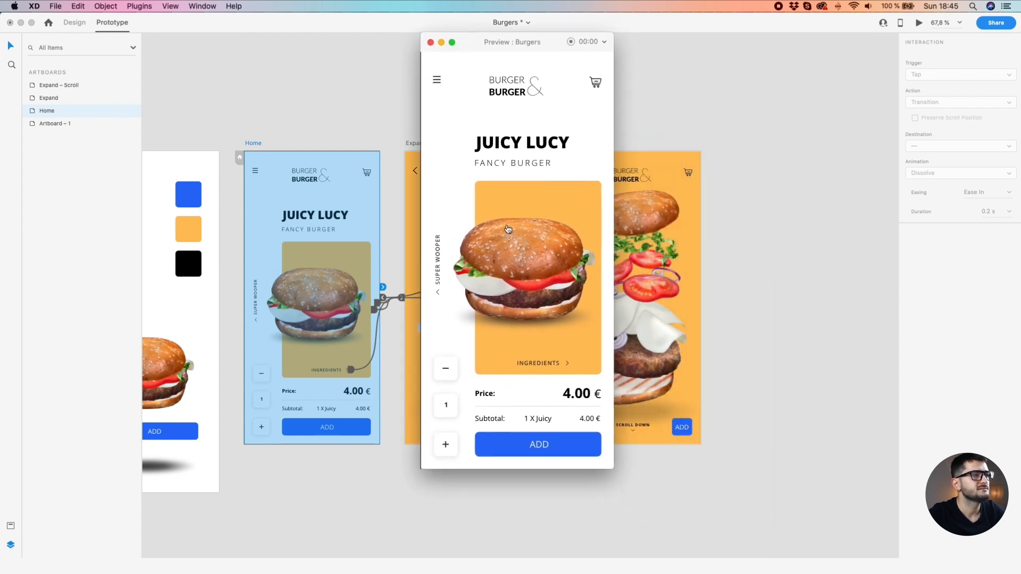
# Test the previewed transitions repeatedly, expanding the burger from Home and returning with the back arrow or the expanded burger
pyautogui.click(513, 265)
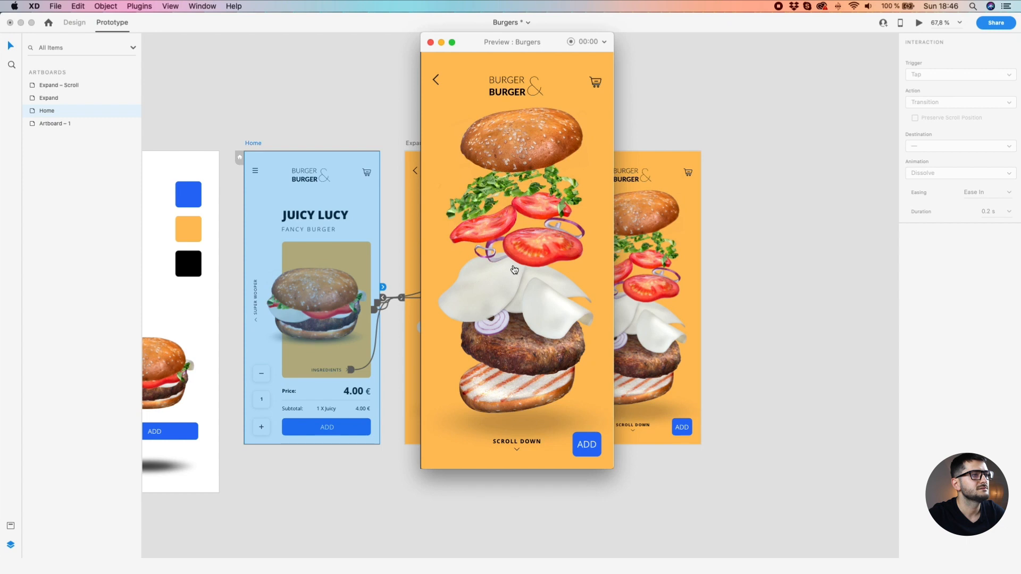
pyautogui.click(436, 80)
pyautogui.click(528, 286)
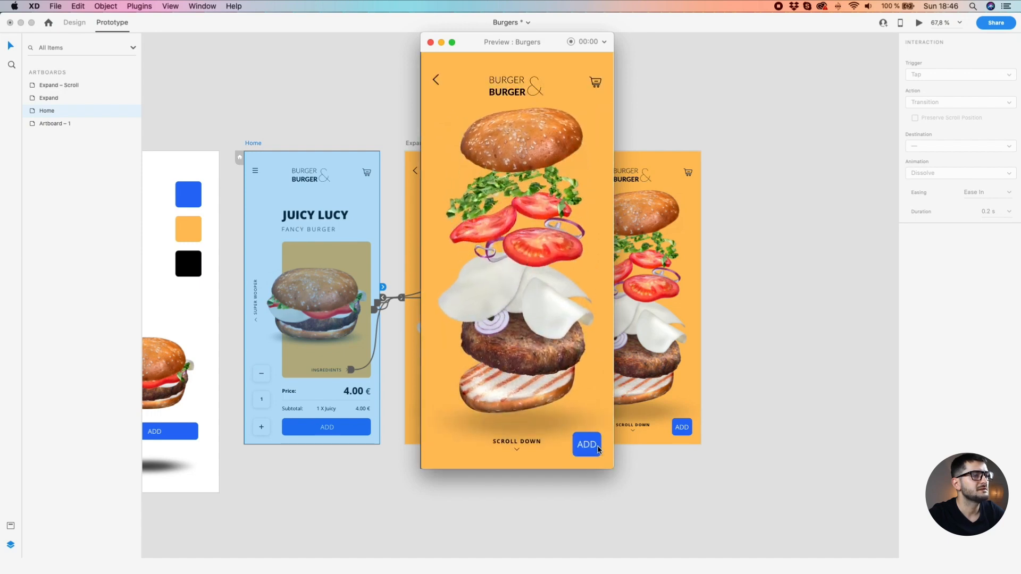
pyautogui.click(435, 81)
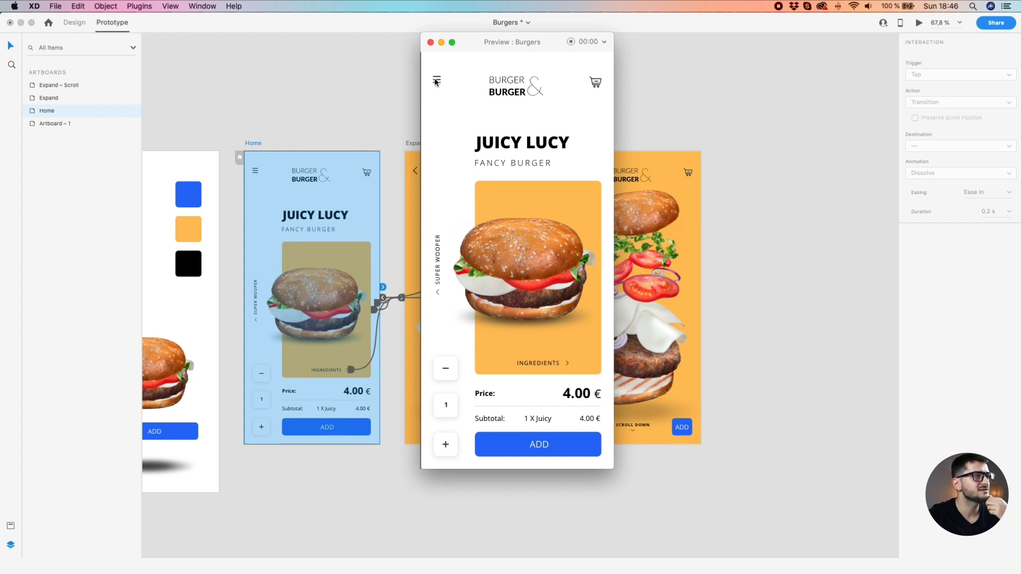
pyautogui.click(508, 229)
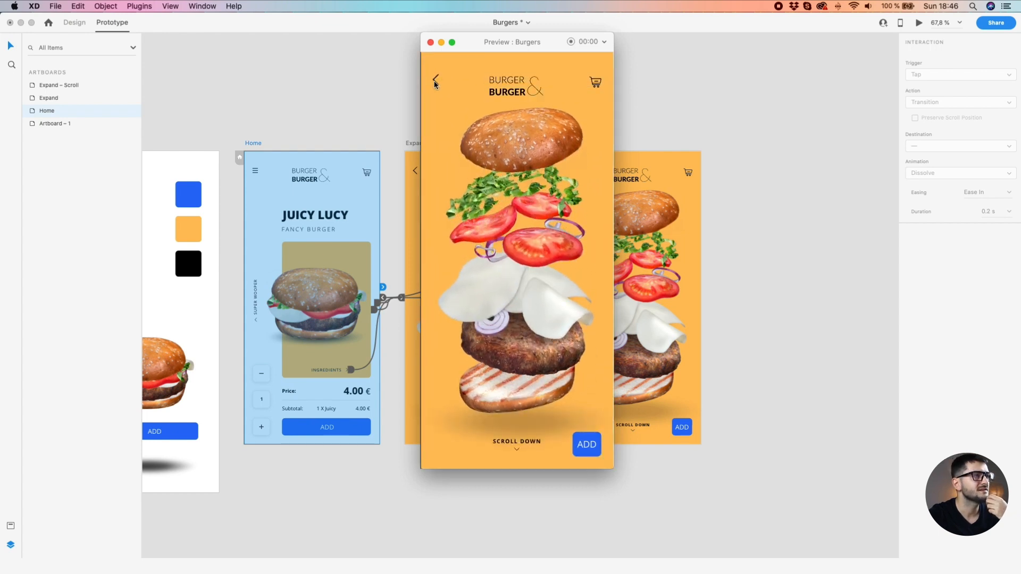
pyautogui.click(434, 81)
pyautogui.click(528, 223)
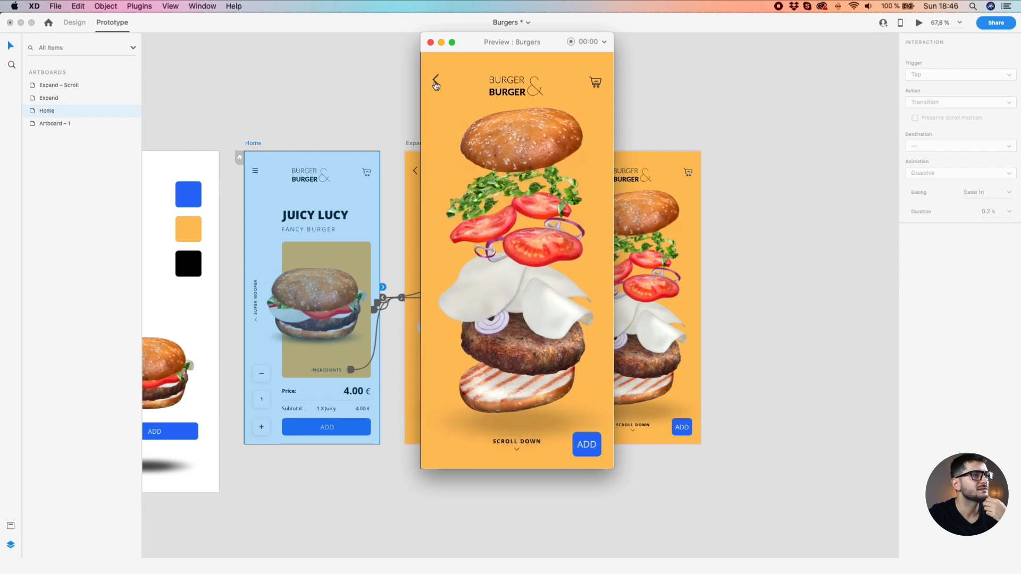
pyautogui.click(519, 221)
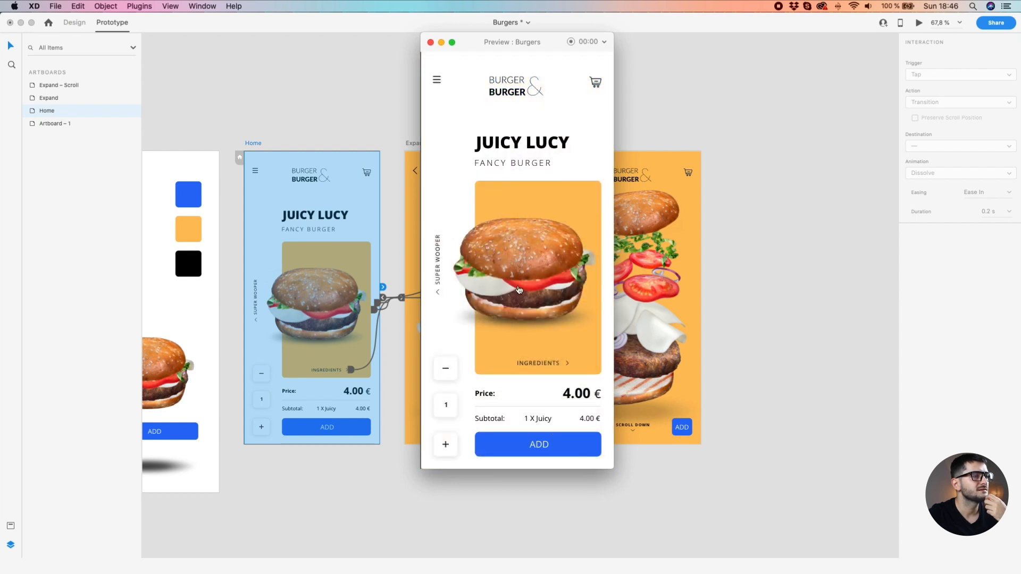
pyautogui.click(517, 280)
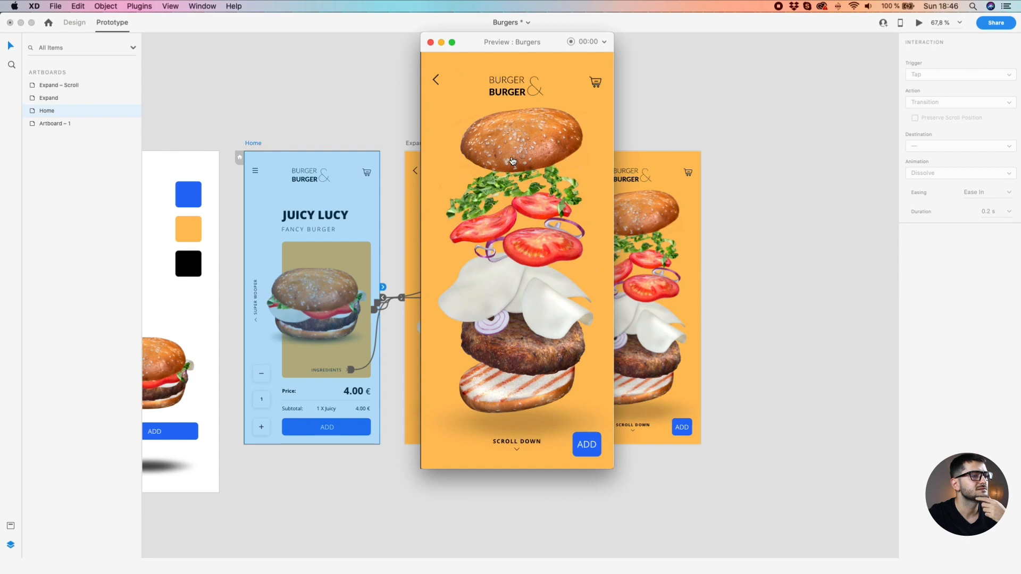
pyautogui.click(435, 84)
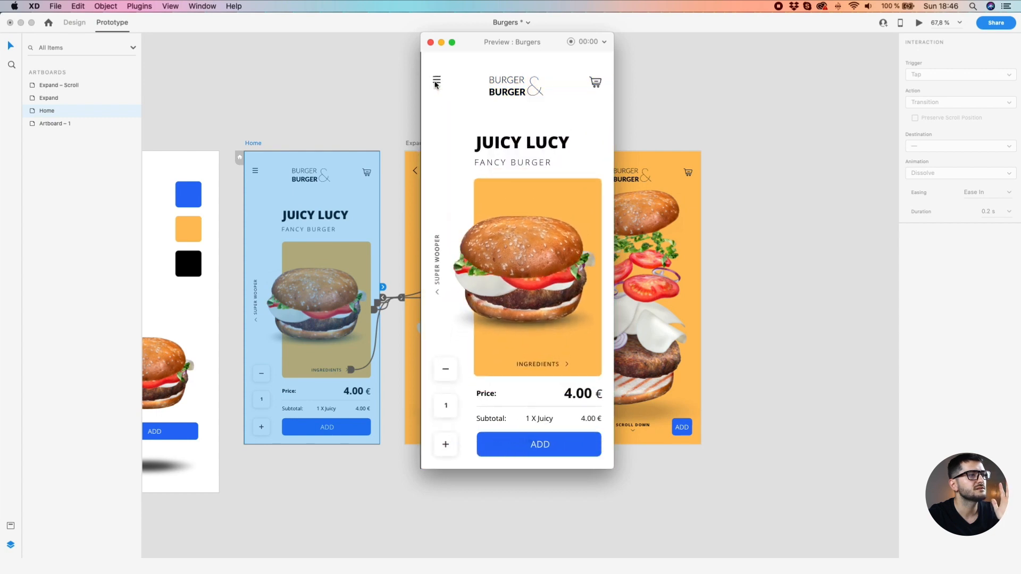
pyautogui.click(524, 284)
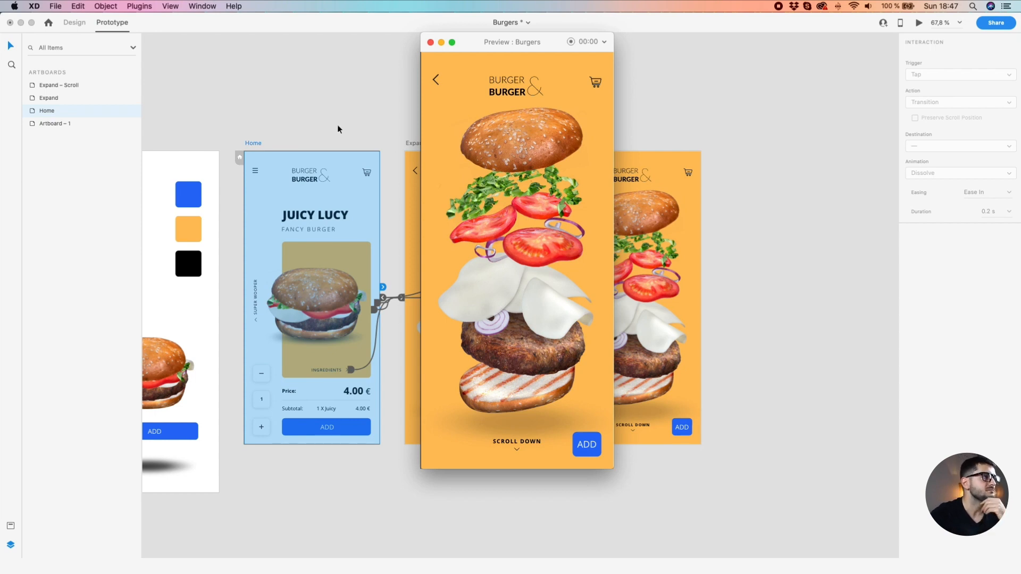
pyautogui.click(355, 115)
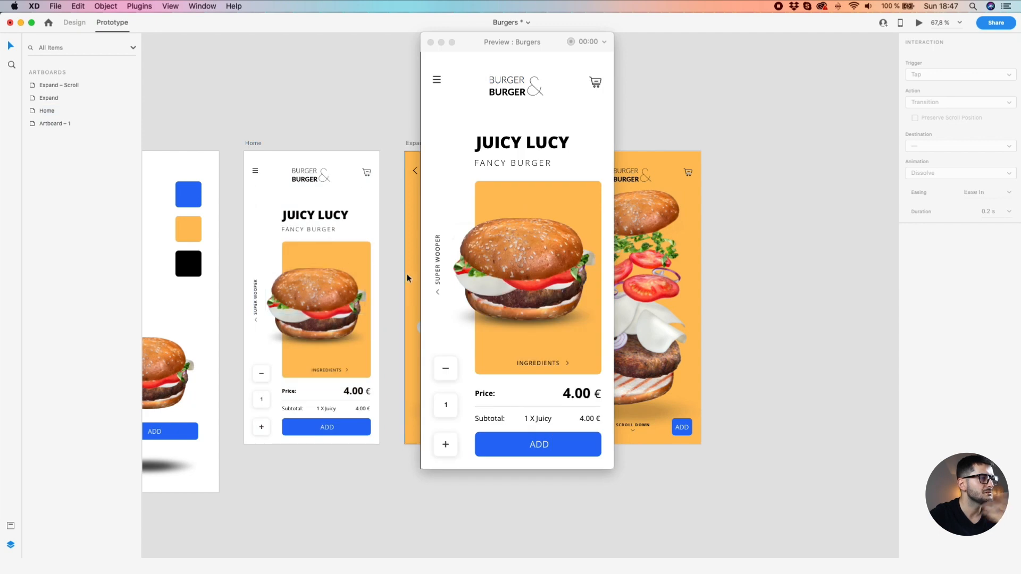